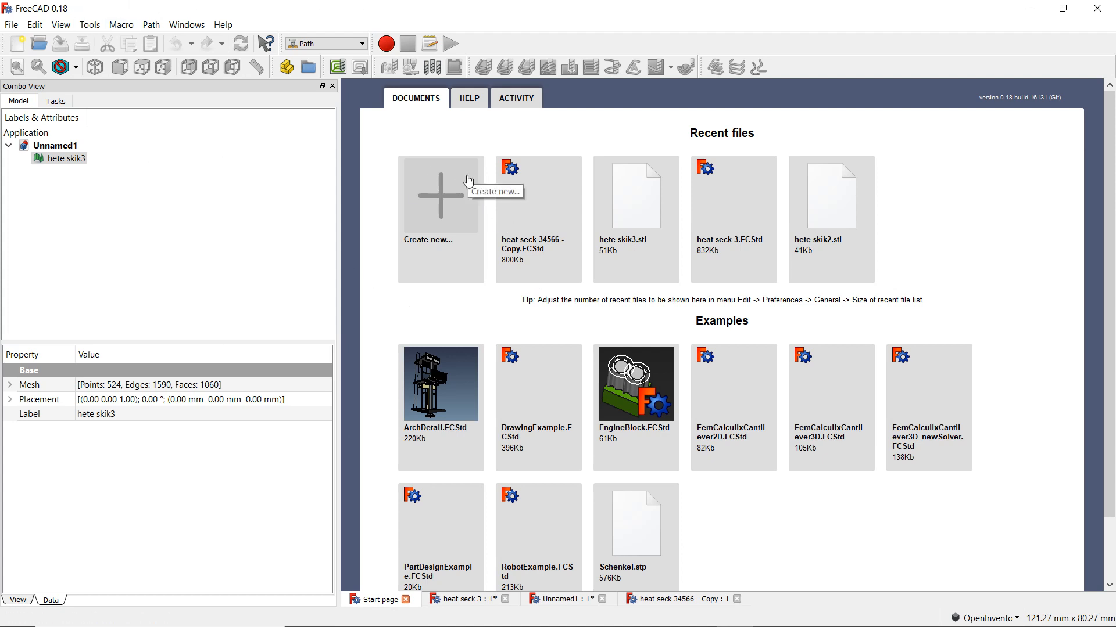
- Switch to Firefox and review the product pages of Fusion 360, SOLIDWORKS CAM and Mastercam
mouse_move(696, 620)
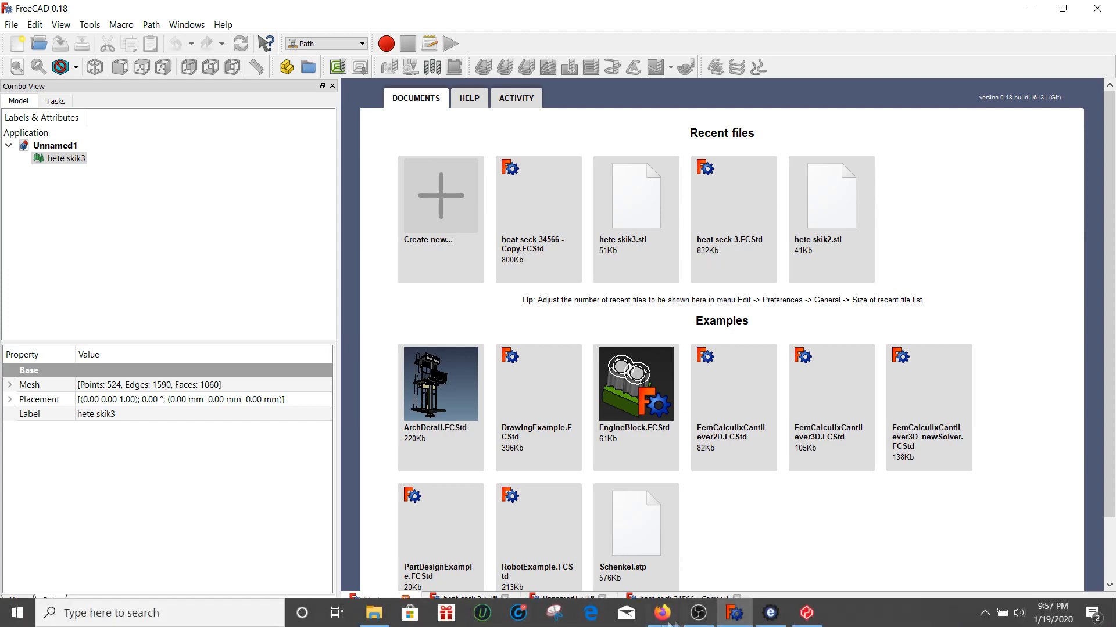
mouse_move(662, 613)
left_click(758, 549)
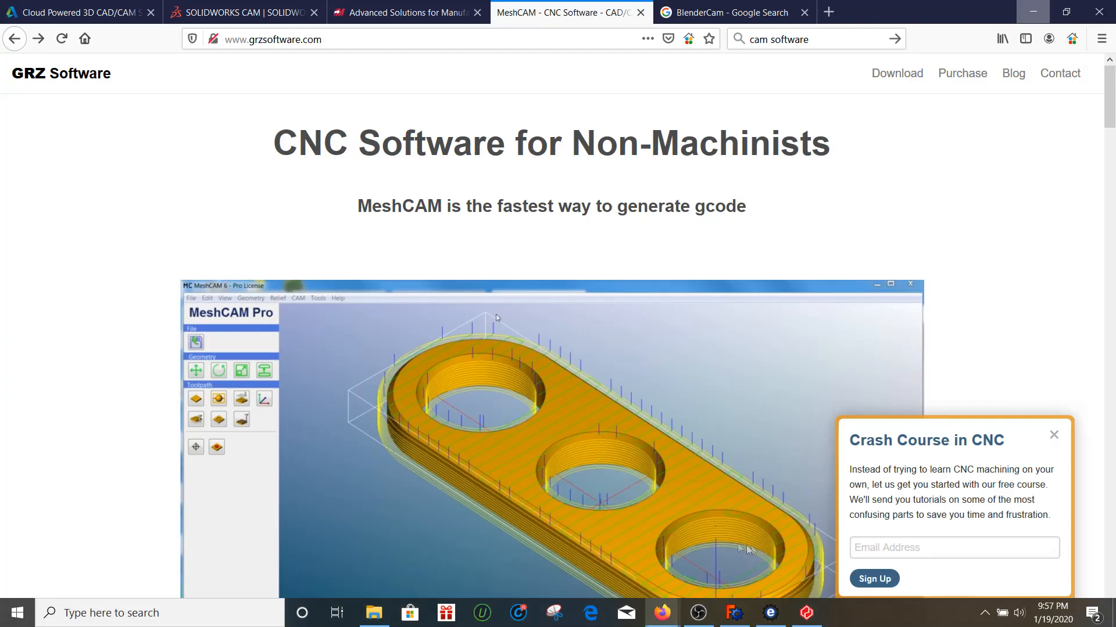
left_click(81, 12)
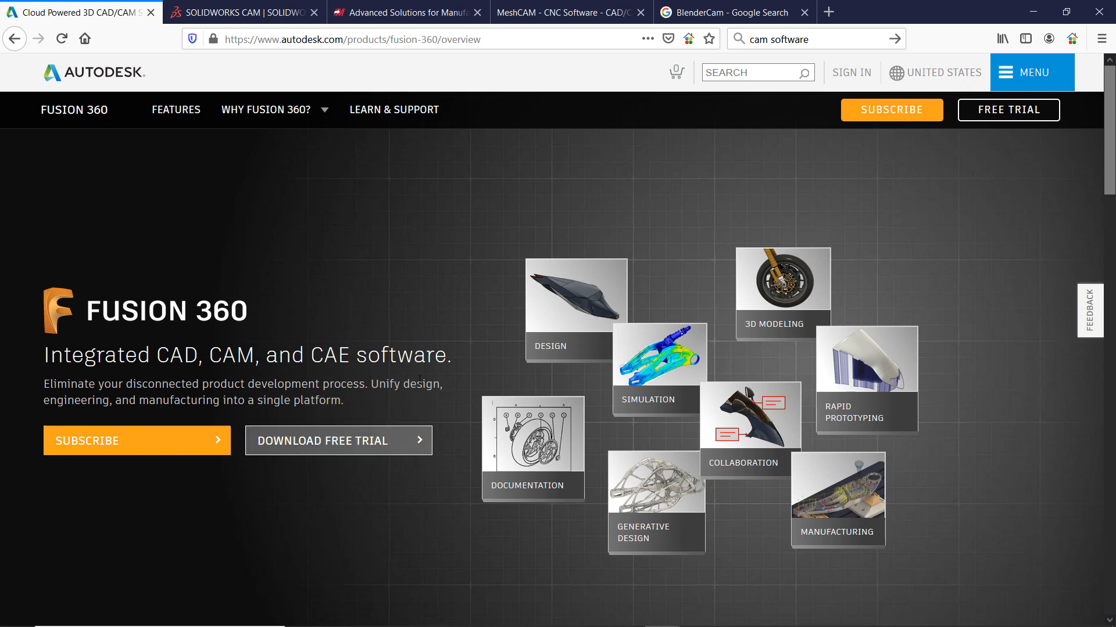
left_click(244, 13)
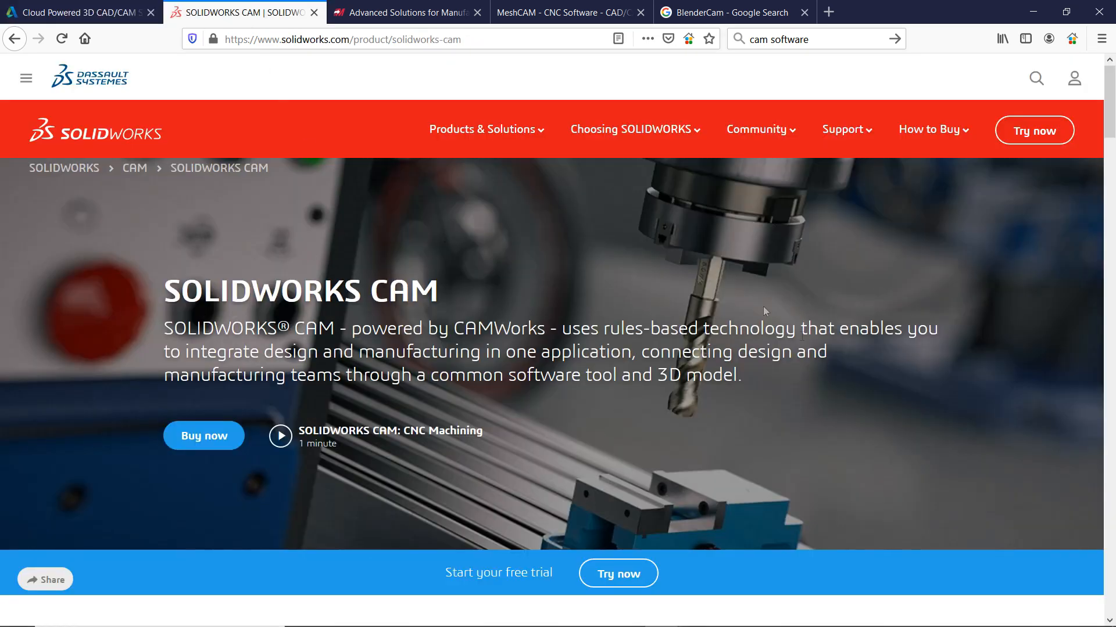
left_click(401, 12)
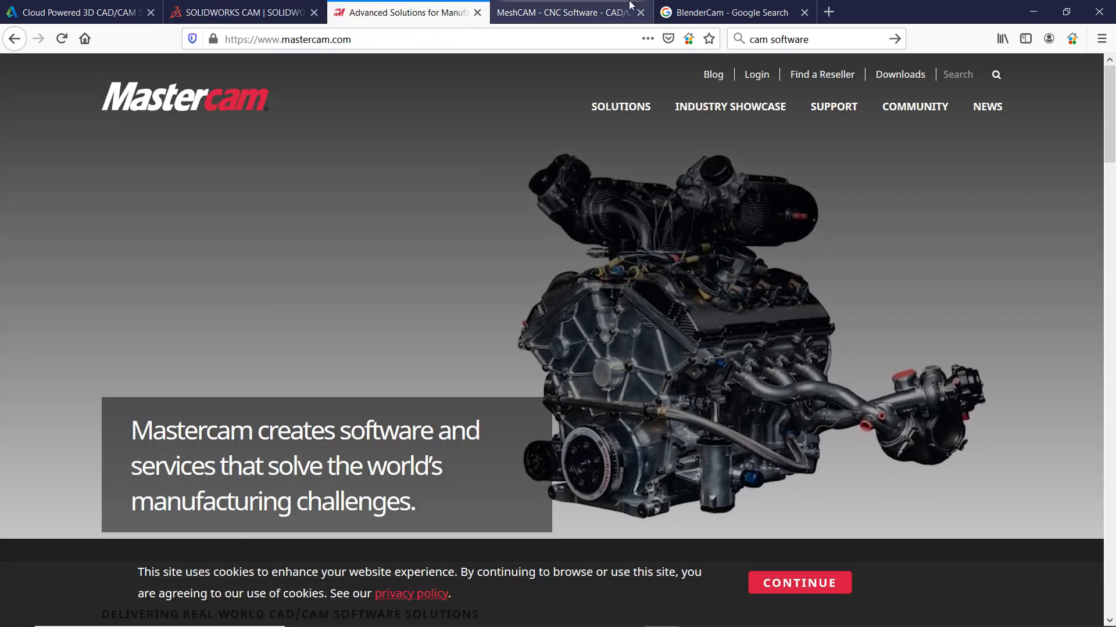
- Examine the MeshCAM page, including the Standard and Pro feature comparison and prices, and dismiss the CNC crash course pop-up
left_click(573, 12)
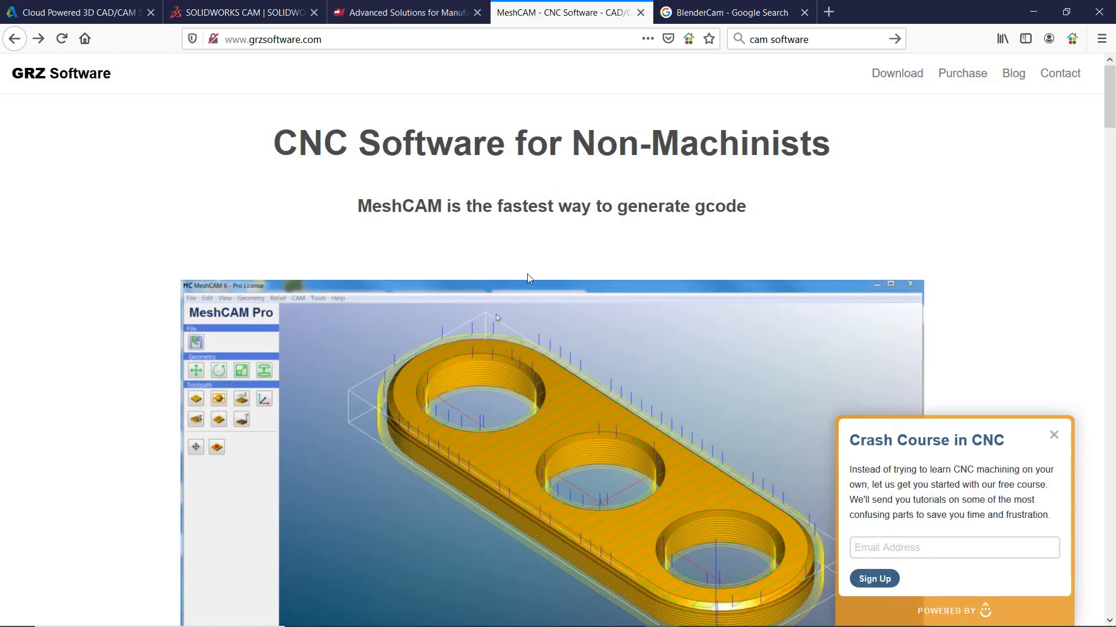
scroll(528, 273, "down", 15)
scroll(528, 277, "down", 20)
scroll(726, 279, "up", 8)
scroll(765, 259, "down", 6)
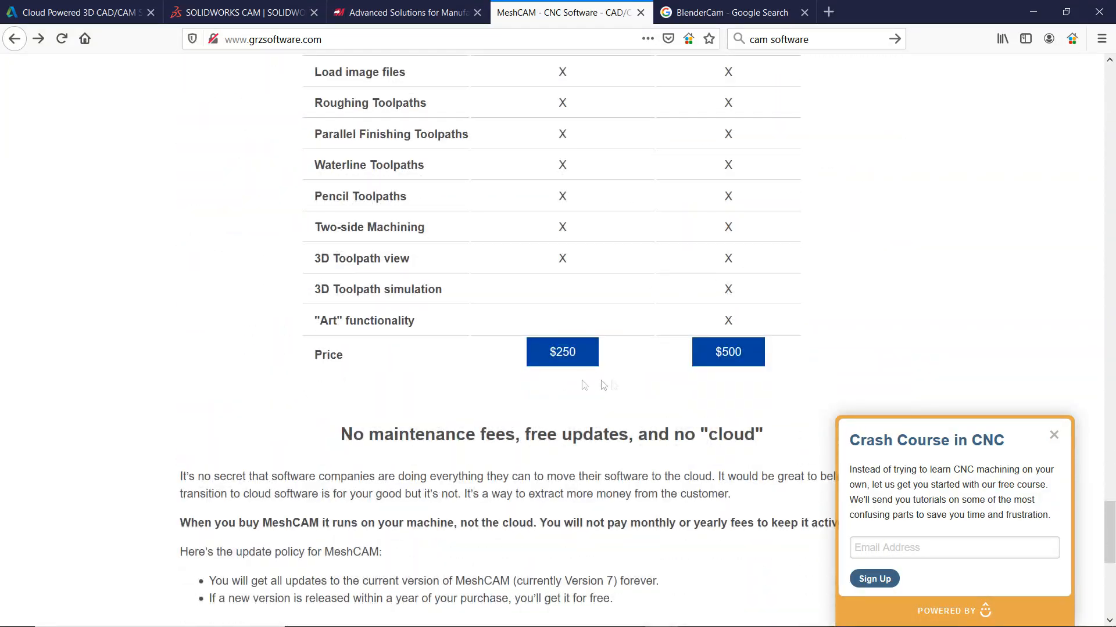
scroll(561, 348, "up", 10)
scroll(560, 343, "down", 9)
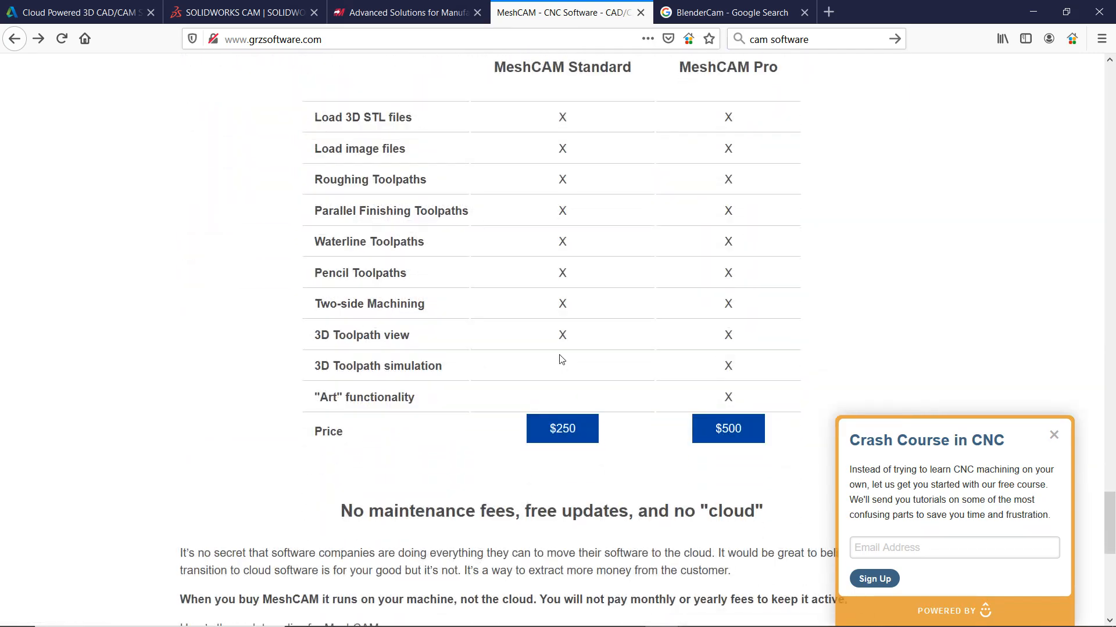
scroll(562, 360, "up", 20)
scroll(535, 372, "up", 20)
scroll(535, 368, "down", 4)
scroll(535, 359, "up", 1)
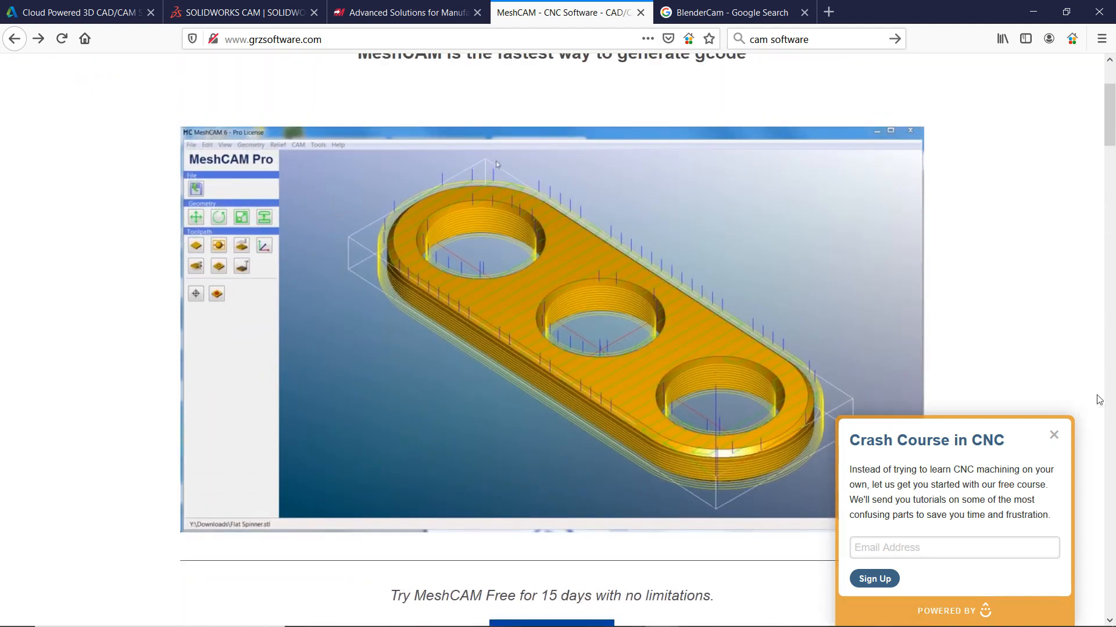
left_click(1054, 436)
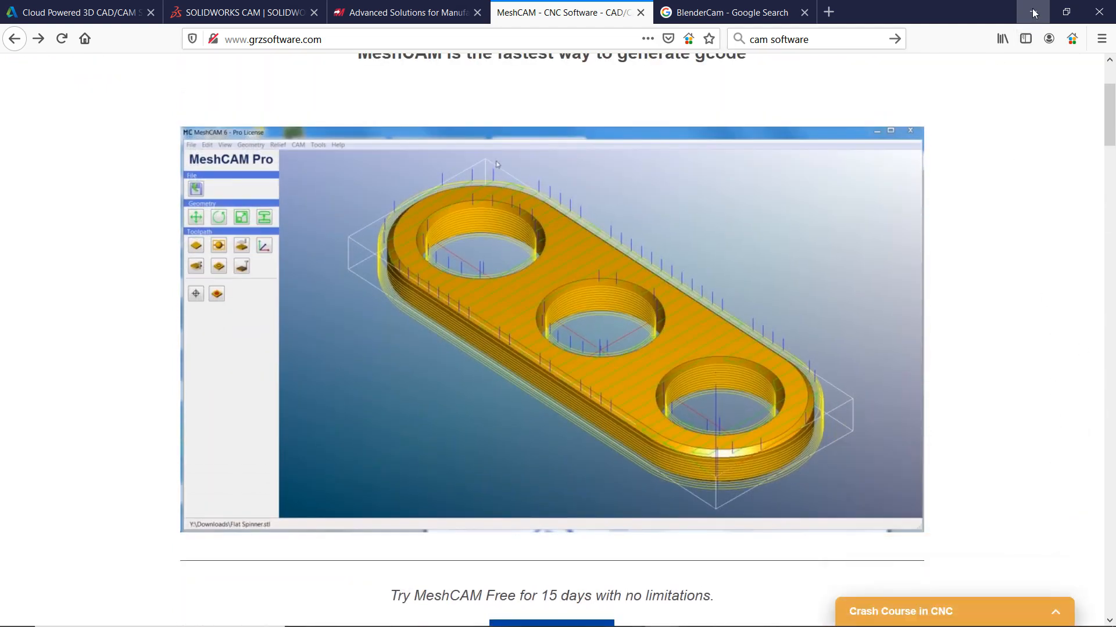
- Return to FreeCAD and bring up the Unnamed1 document to inspect the heat sink mesh
left_click(1034, 13)
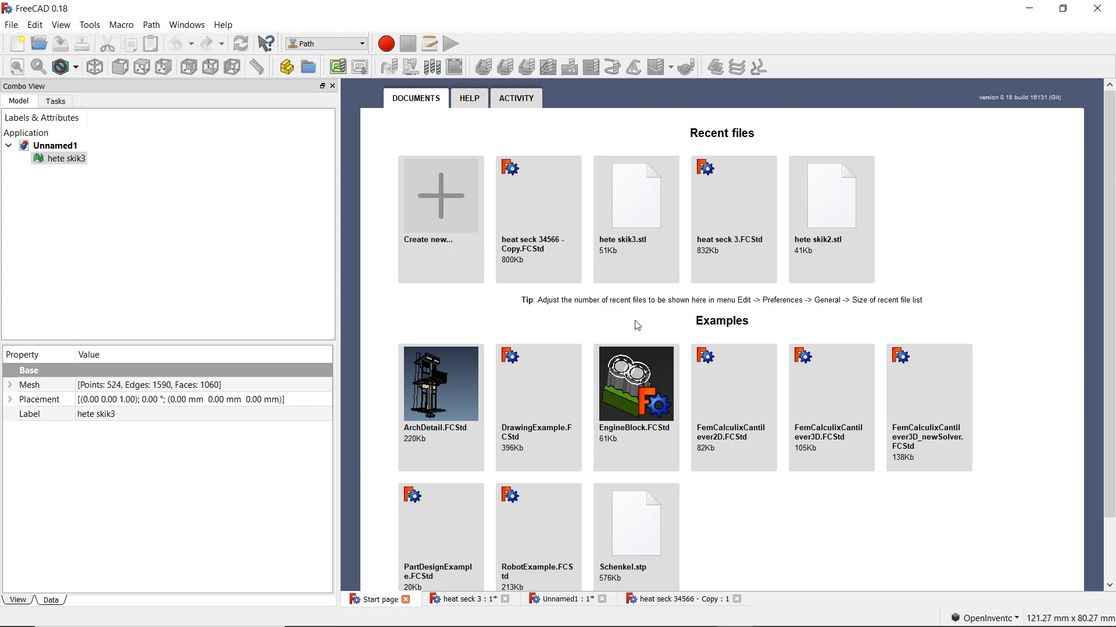
left_click(550, 601)
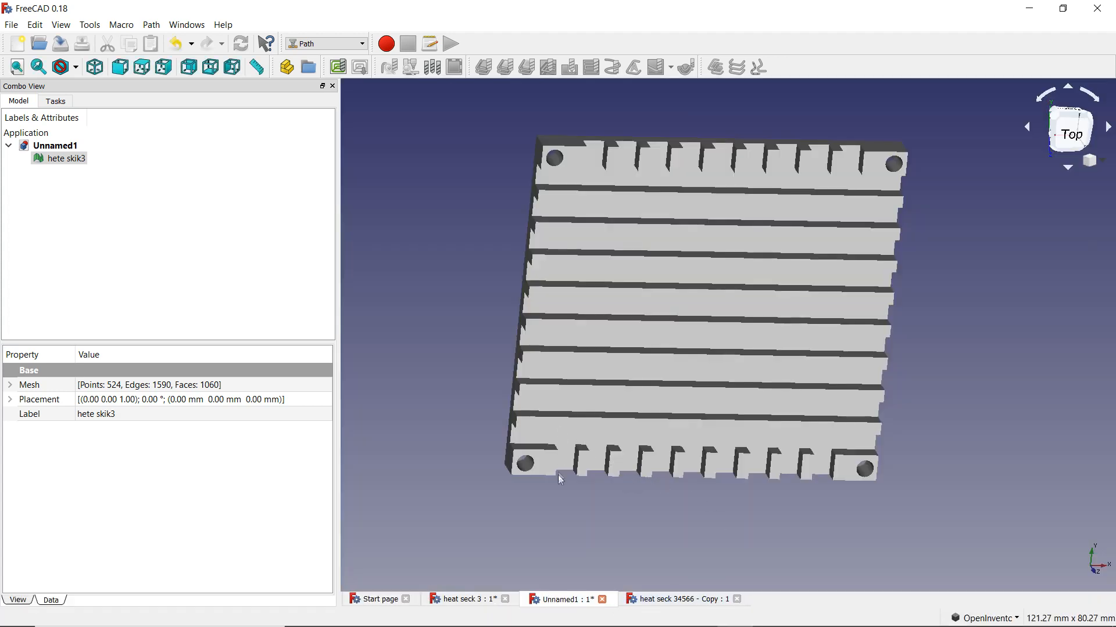
left_click_drag(530, 458, 678, 420)
left_click_drag(603, 153, 529, 160)
left_click_drag(906, 414, 541, 246)
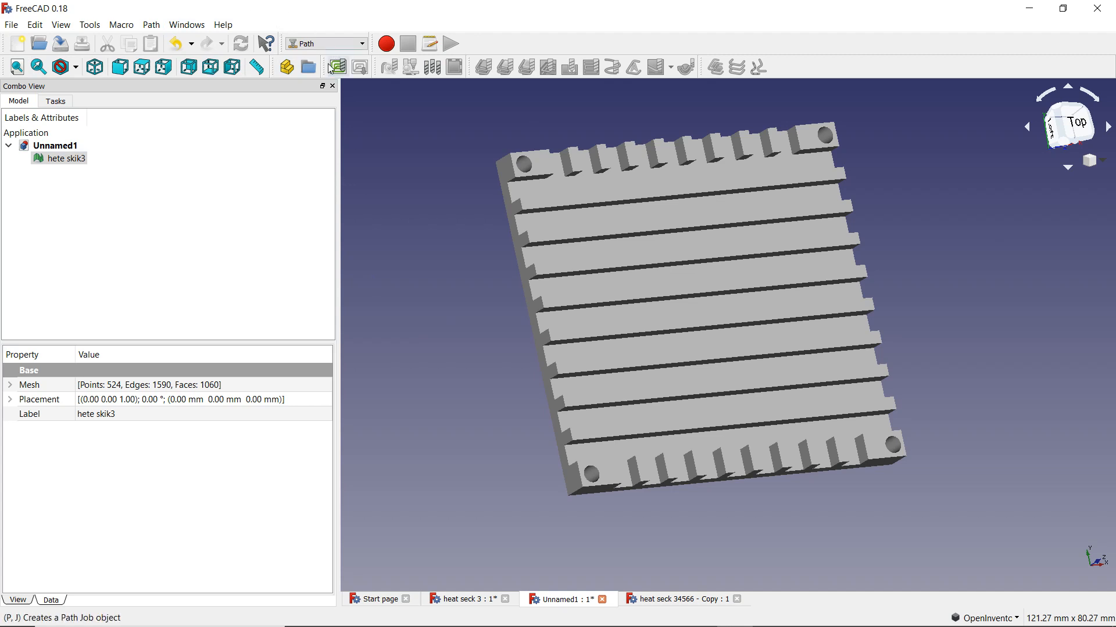
- In the Part workbench, create a shape from the hete skik3 mesh with a sewing tolerance of 0.01
left_click(326, 44)
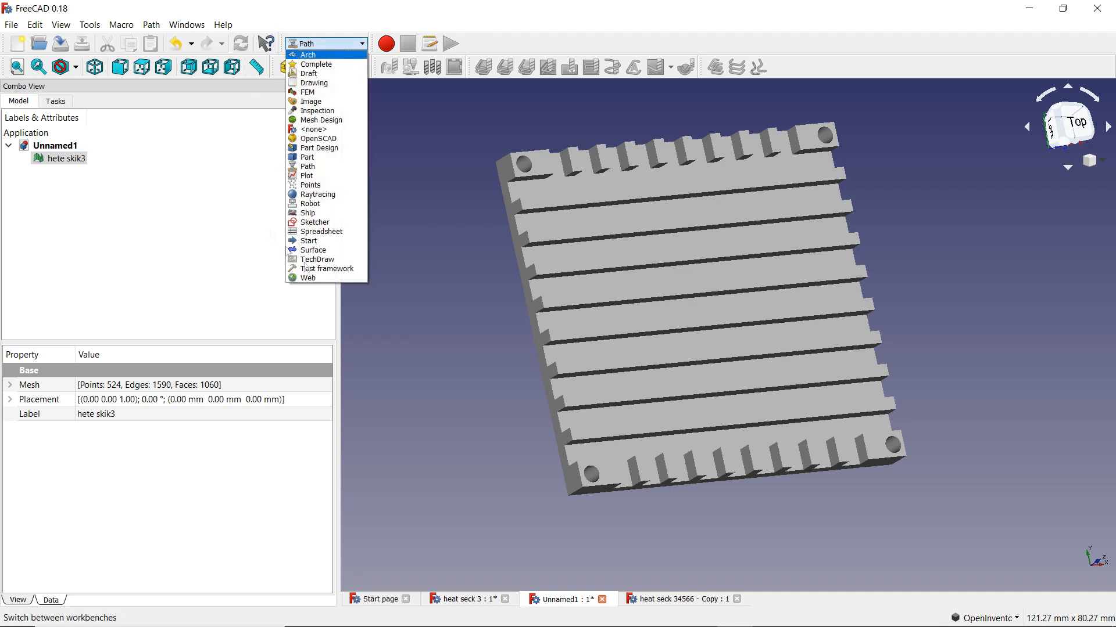
left_click(323, 157)
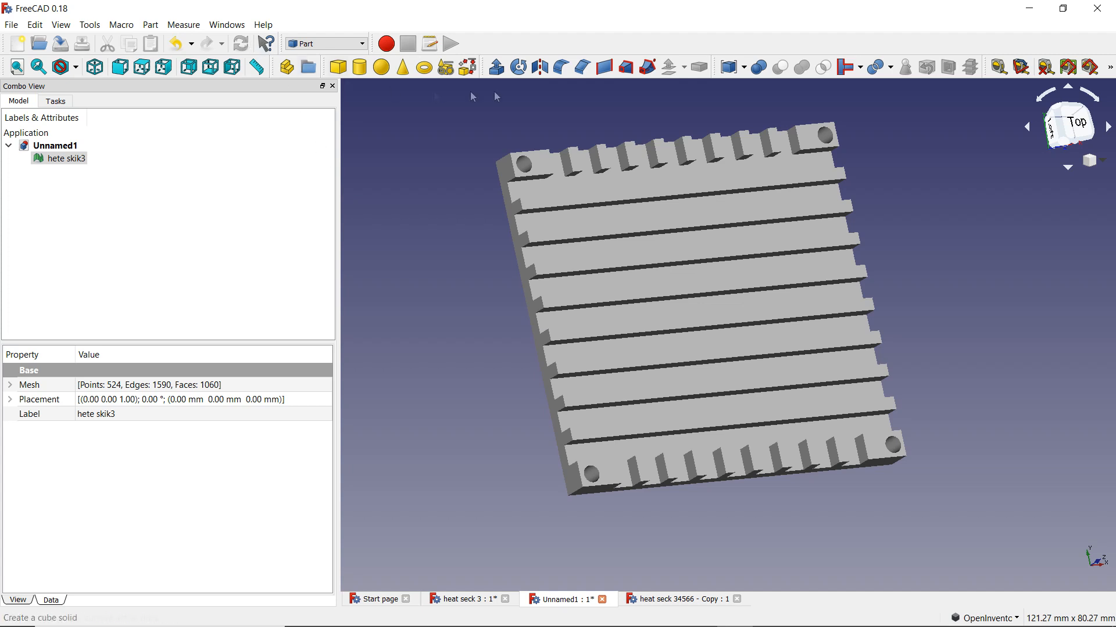
left_click(345, 42)
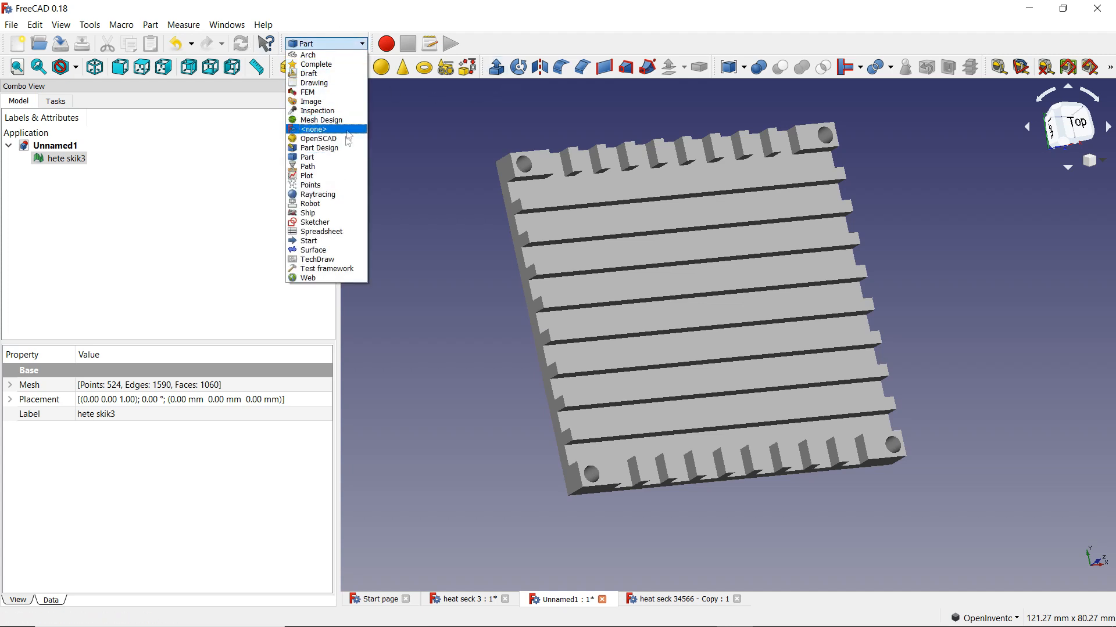
left_click(330, 165)
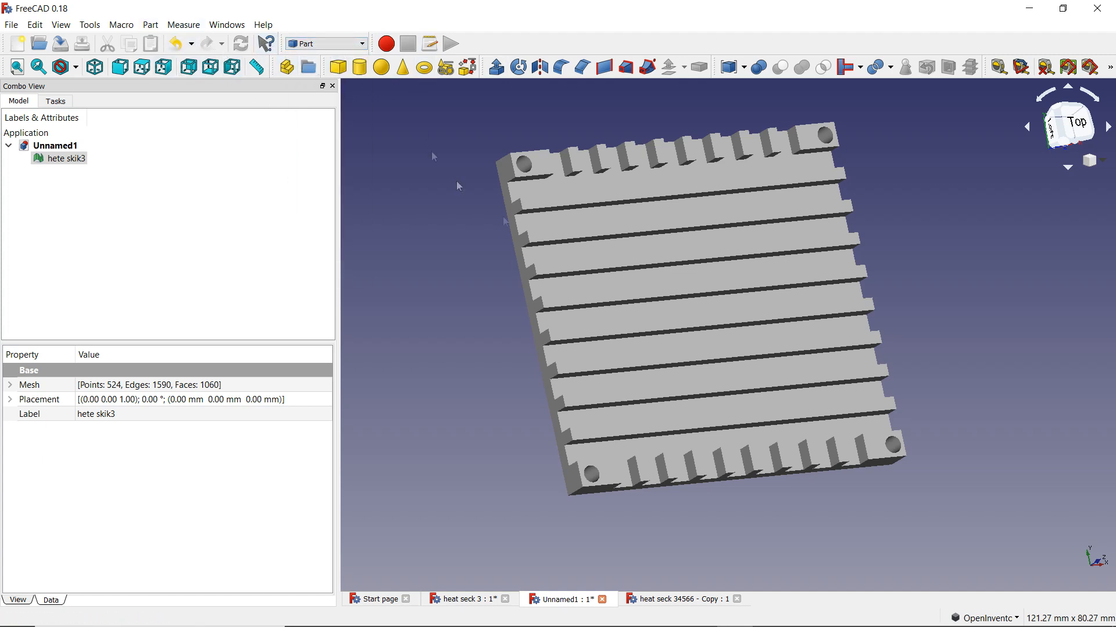
mouse_move(544, 164)
middle_mouse_down()
mouse_move(584, 185)
mouse_move(554, 178)
middle_mouse_up()
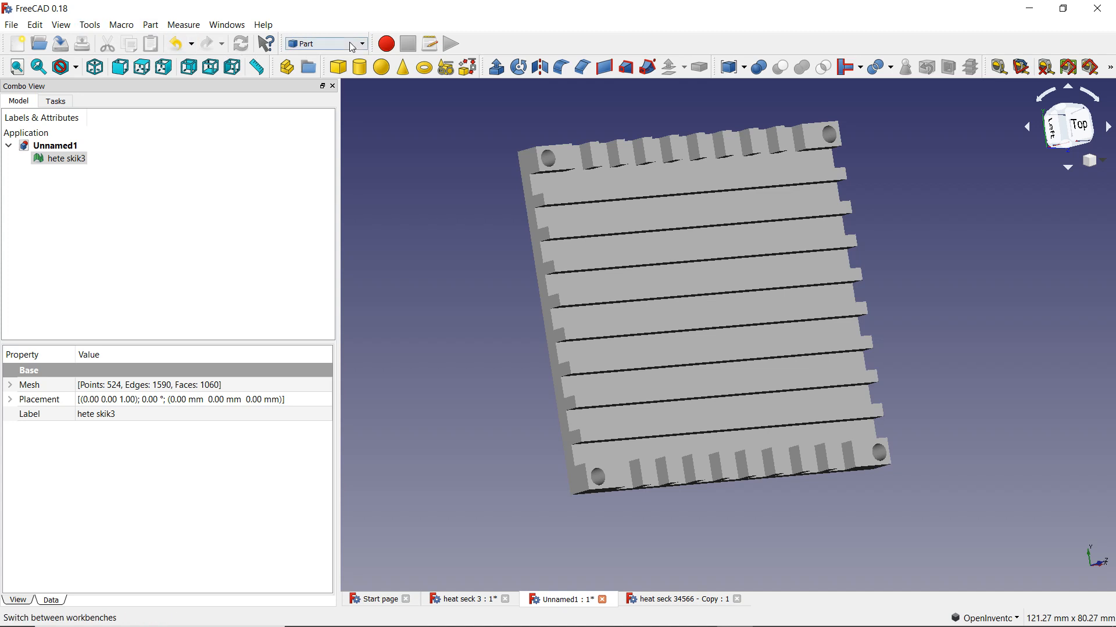
left_click(152, 25)
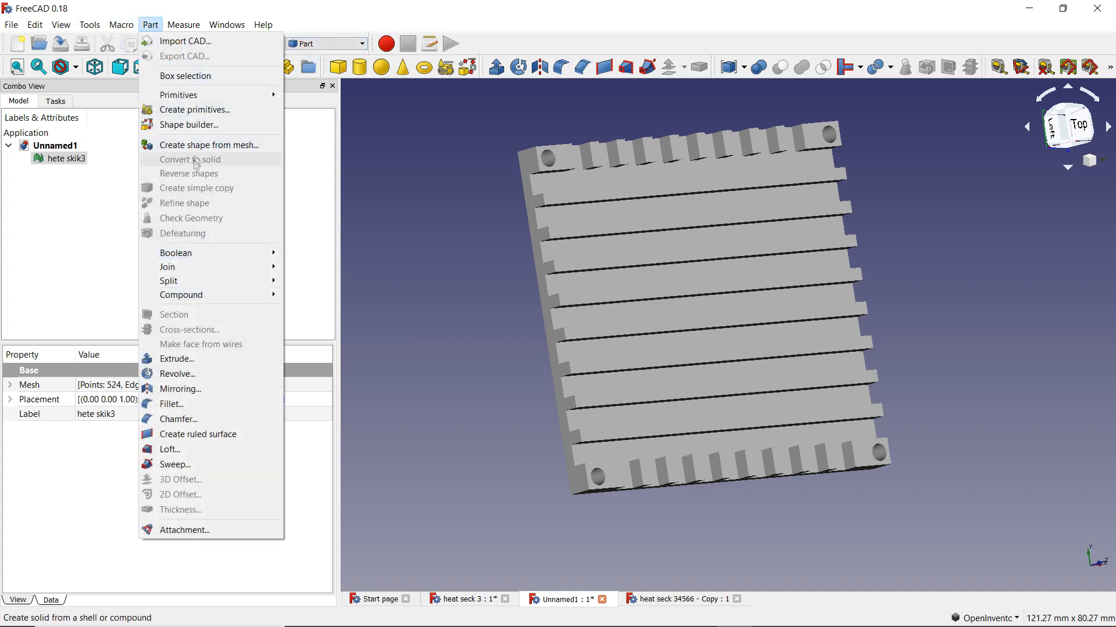
left_click(213, 145)
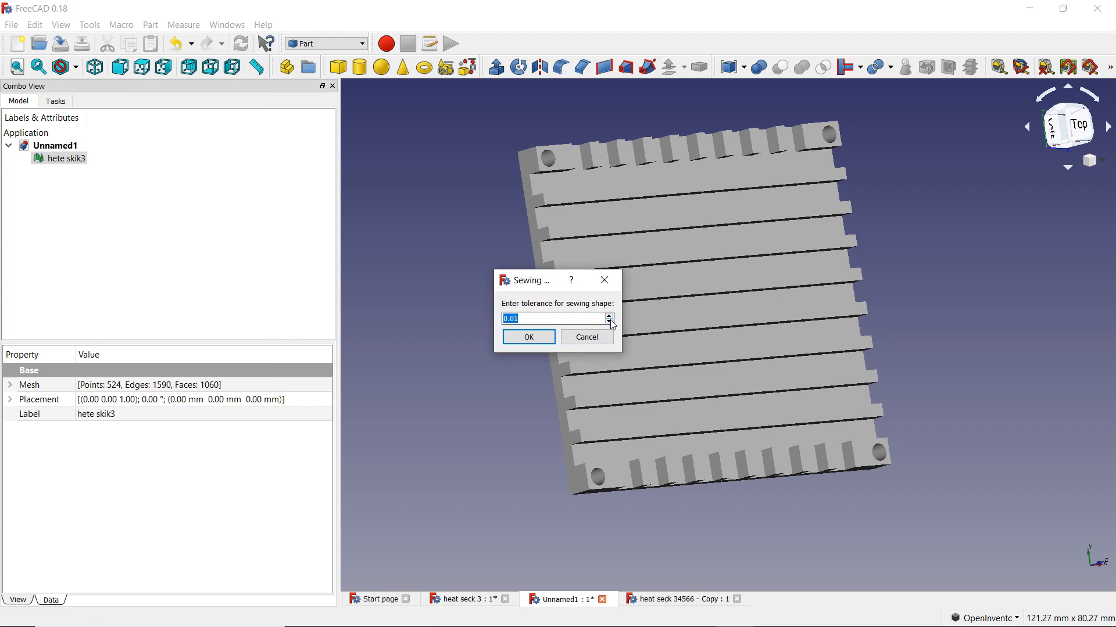
left_click(543, 337)
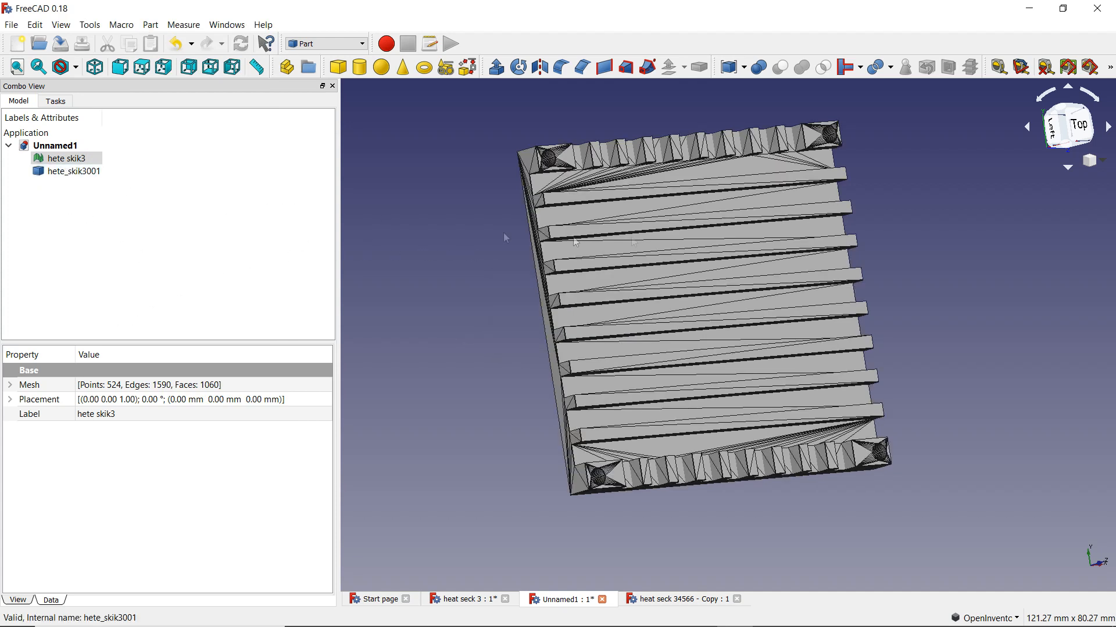
- Convert the hete_skik3001 shape to a solid
left_click(69, 171)
left_click(150, 25)
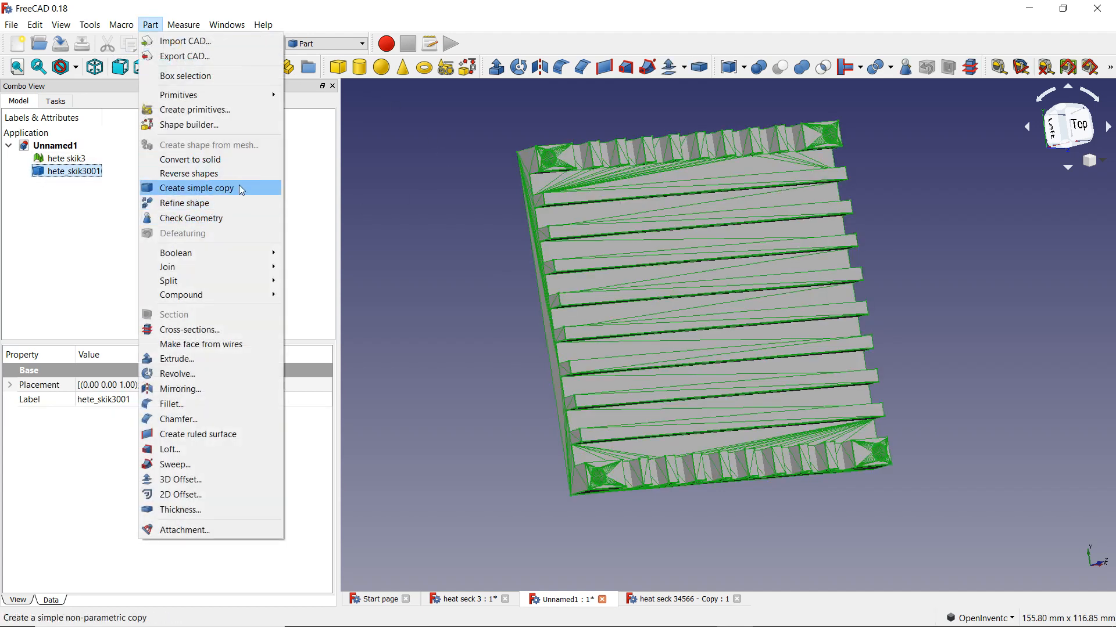
left_click(234, 163)
- Refine the shape of hete_skik3001 (Solid) to merge its triangulated faces
left_click(116, 184)
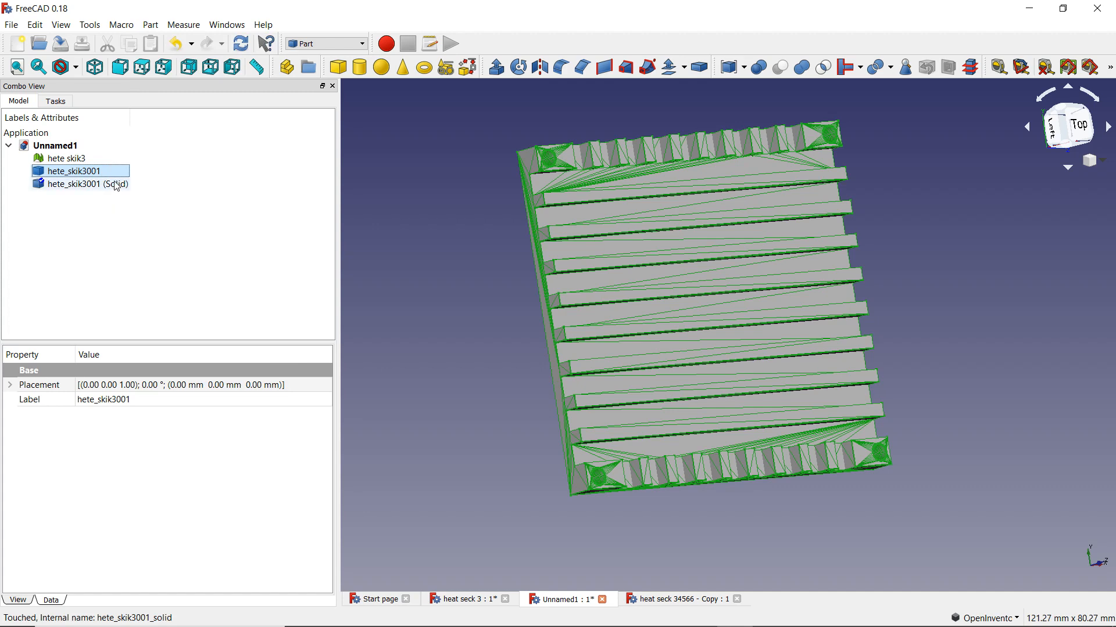
left_click(151, 25)
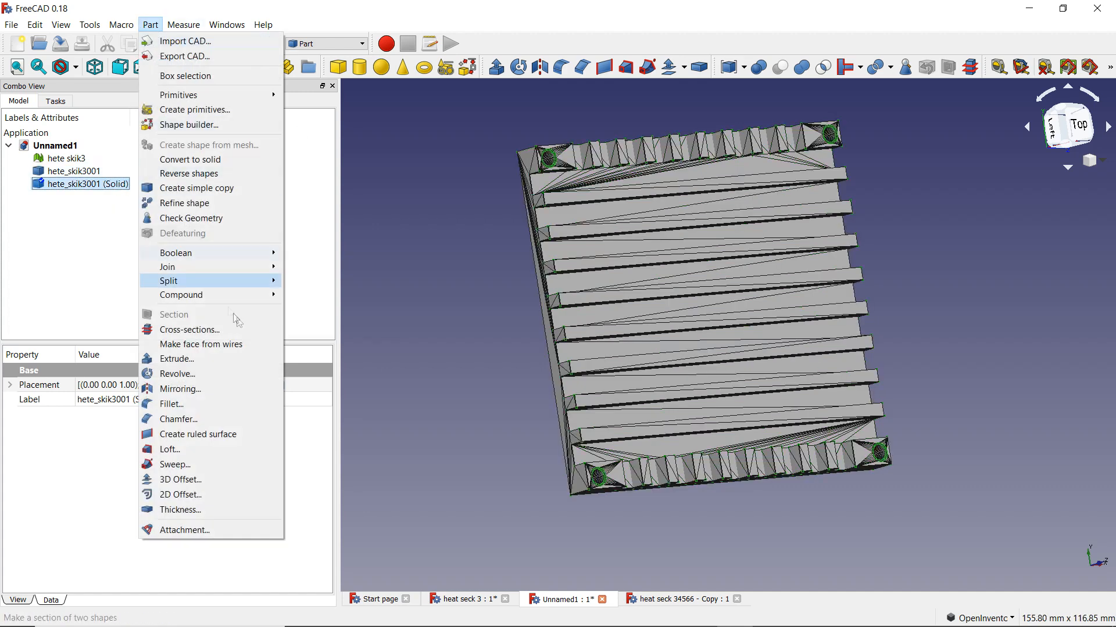
left_click(213, 205)
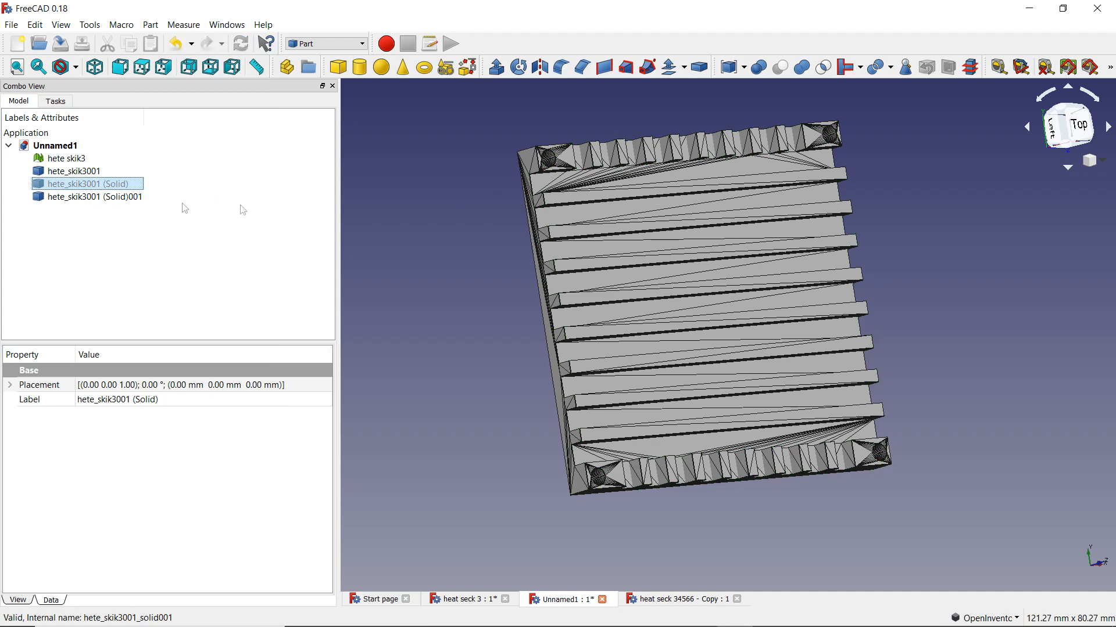
- Hide the unrefined hete_skik3001 shape and the original hete skik3 mesh
left_click(75, 171)
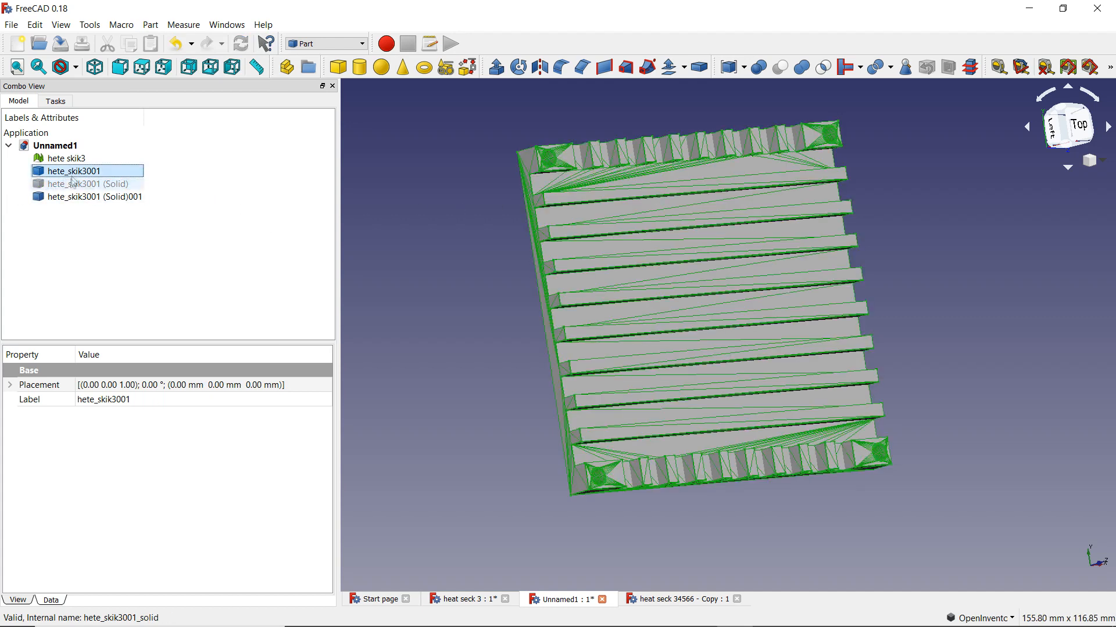
right_click(75, 170)
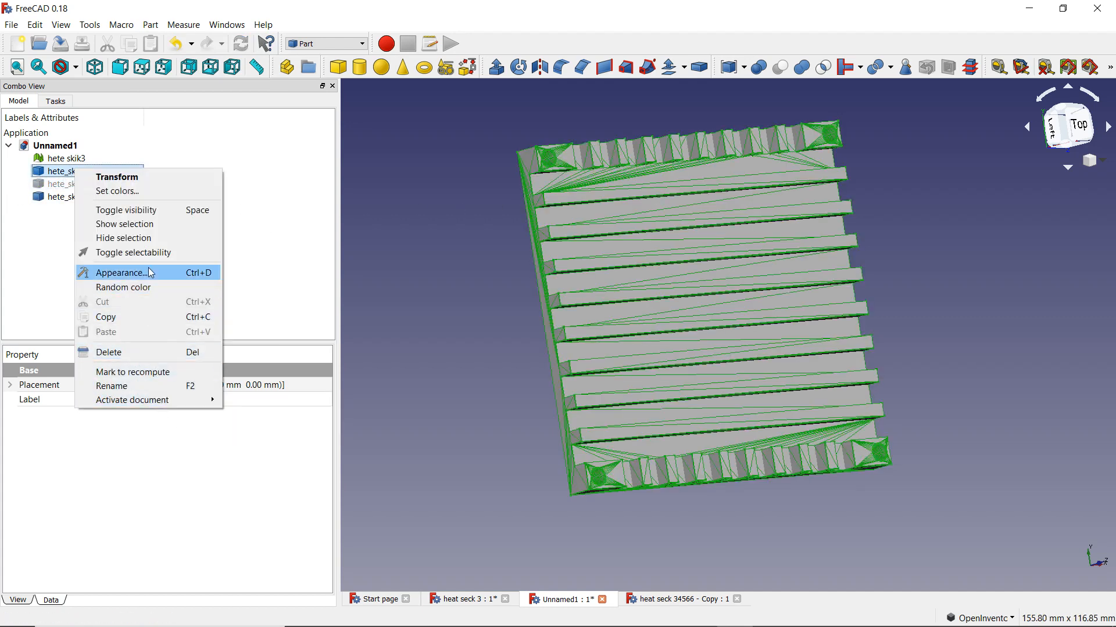
left_click(139, 209)
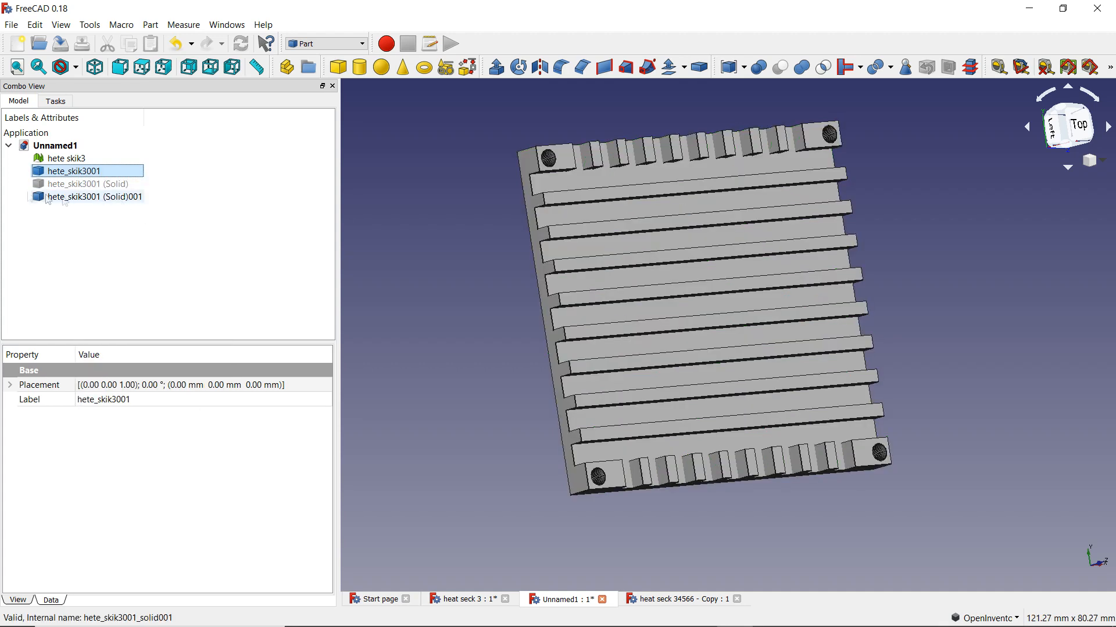
left_click(101, 157)
right_click(91, 158)
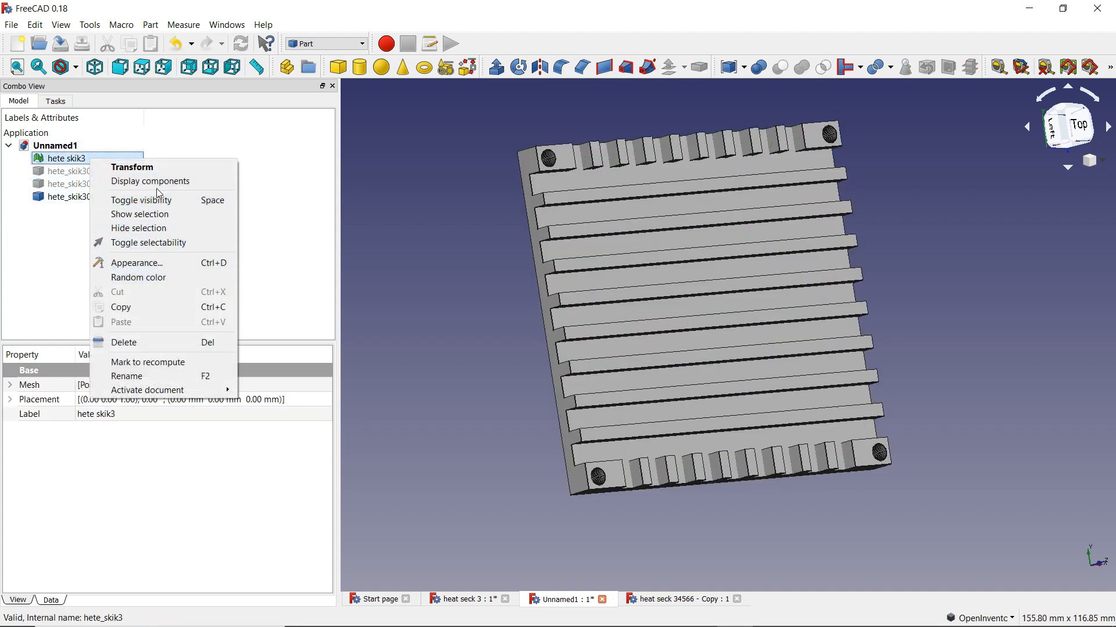
left_click(146, 200)
- Hide the original hete skik3 mesh and switch to the Path workbench
left_click(135, 198)
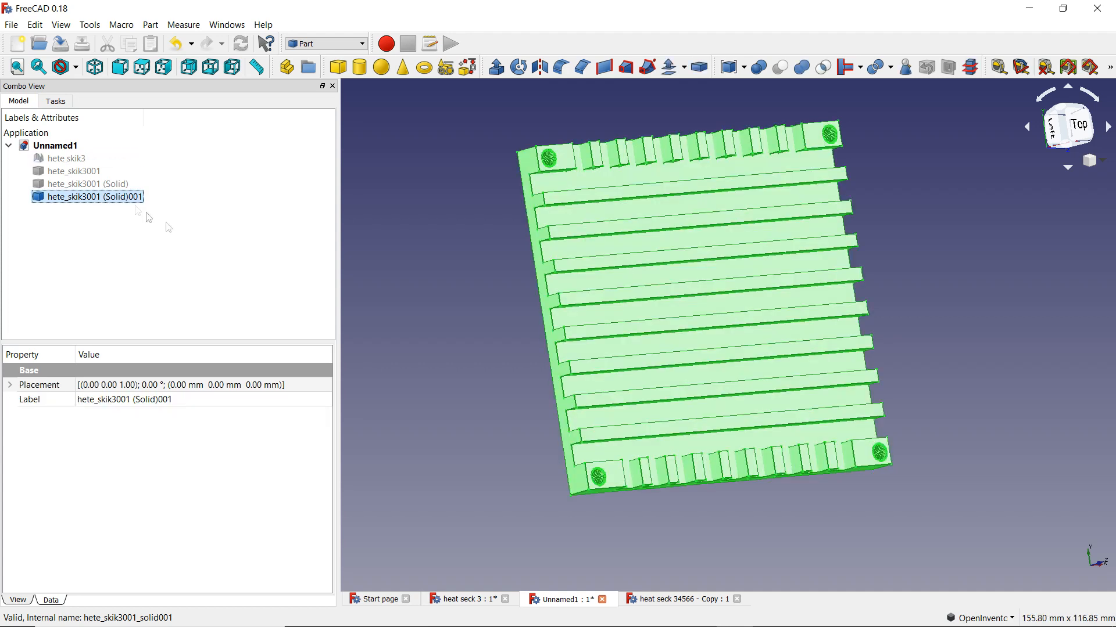
middle_click_drag(626, 285, 549, 283)
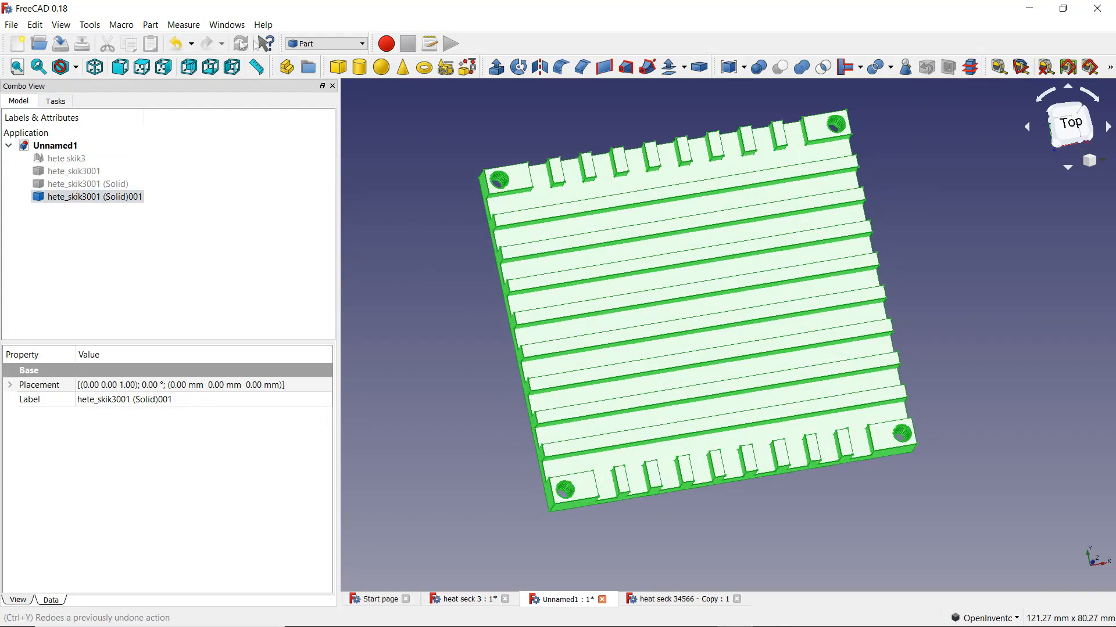
left_click(325, 43)
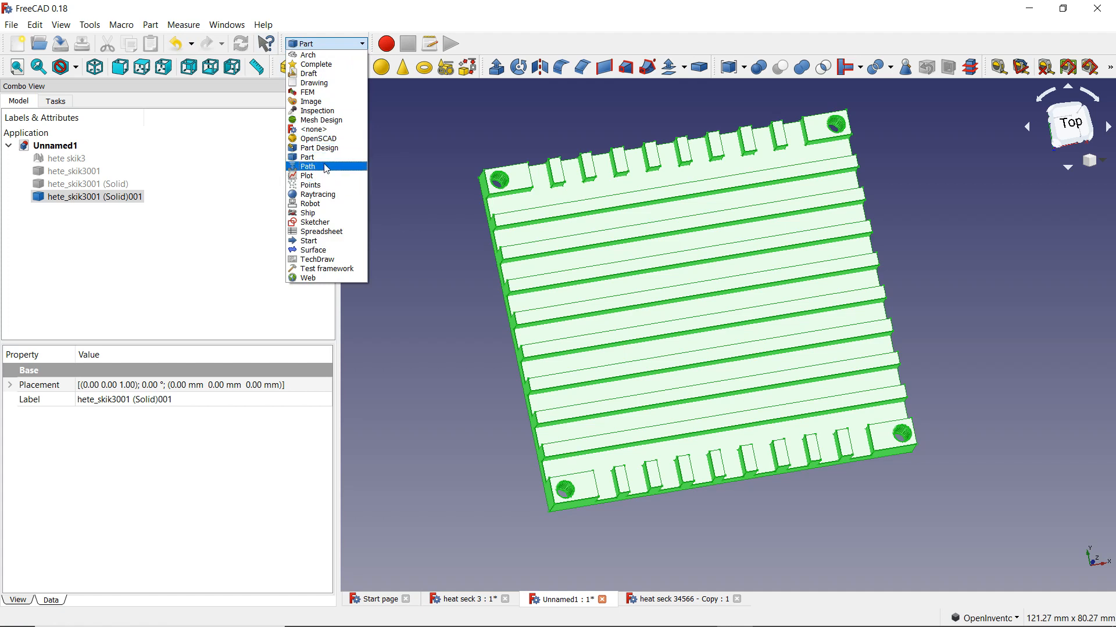
left_click(326, 166)
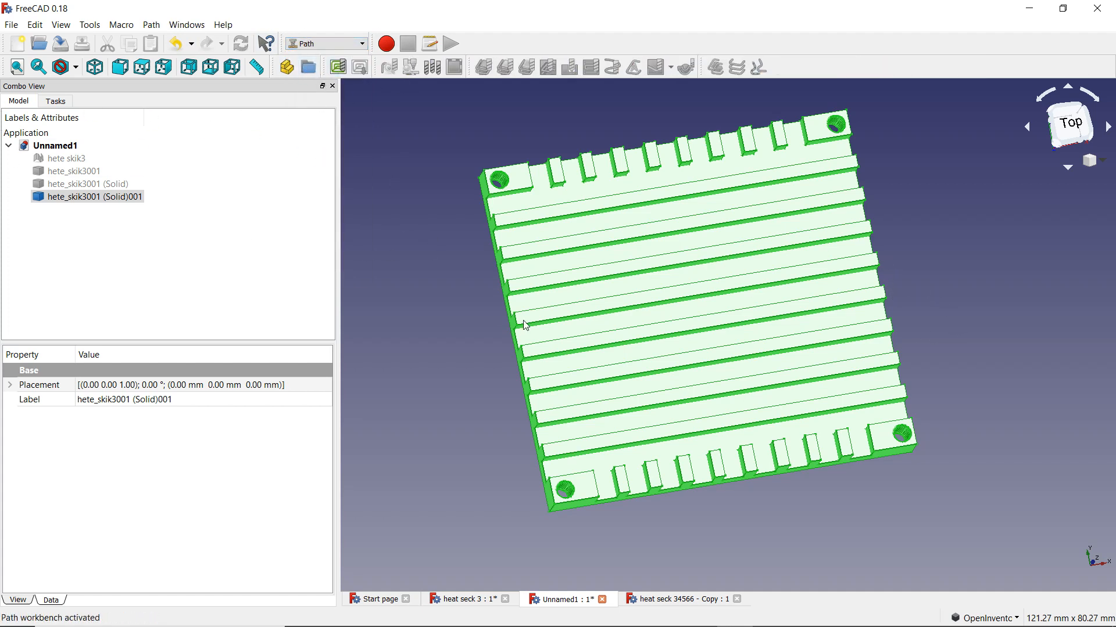
- Create a Path job with no template, using only hete_skik3001 (Solid)001 as its model
left_click_drag(727, 388, 659, 401)
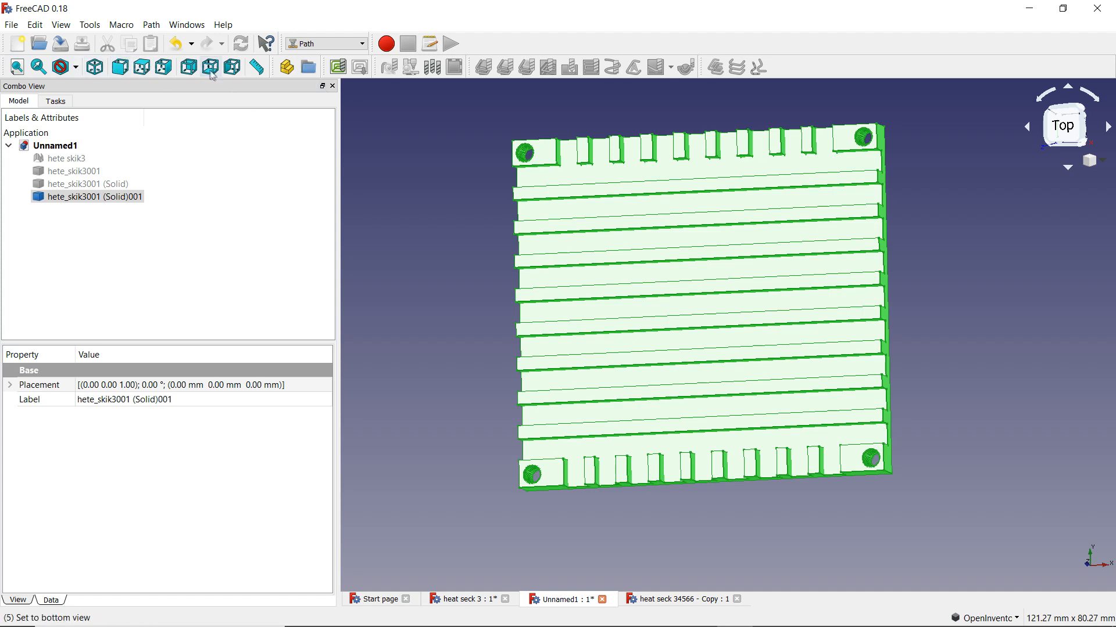
left_click(341, 70)
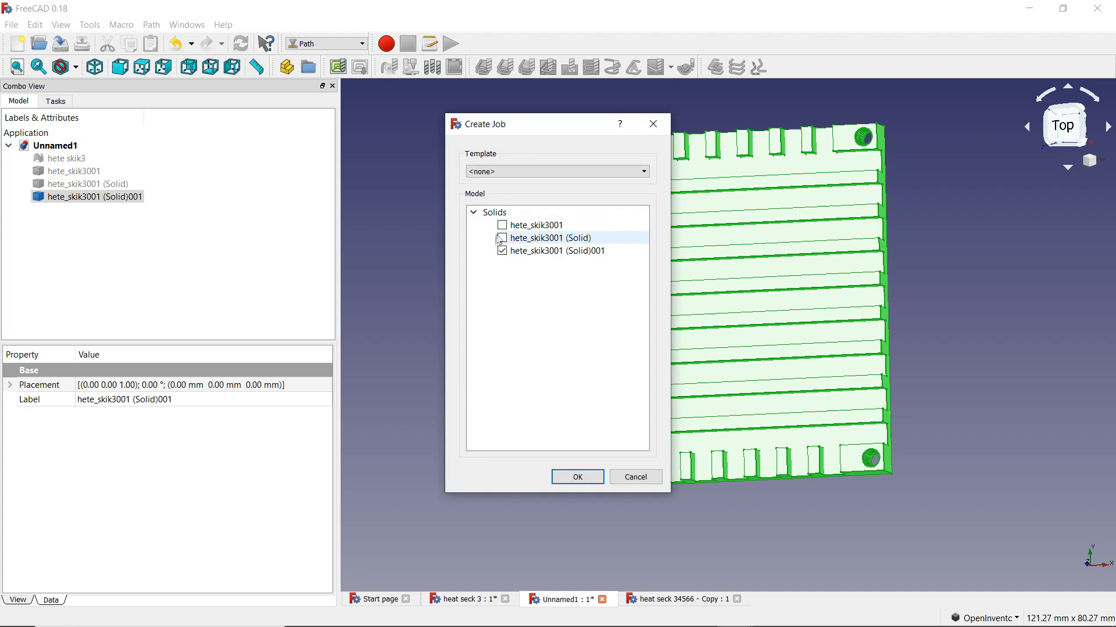
left_click(531, 255)
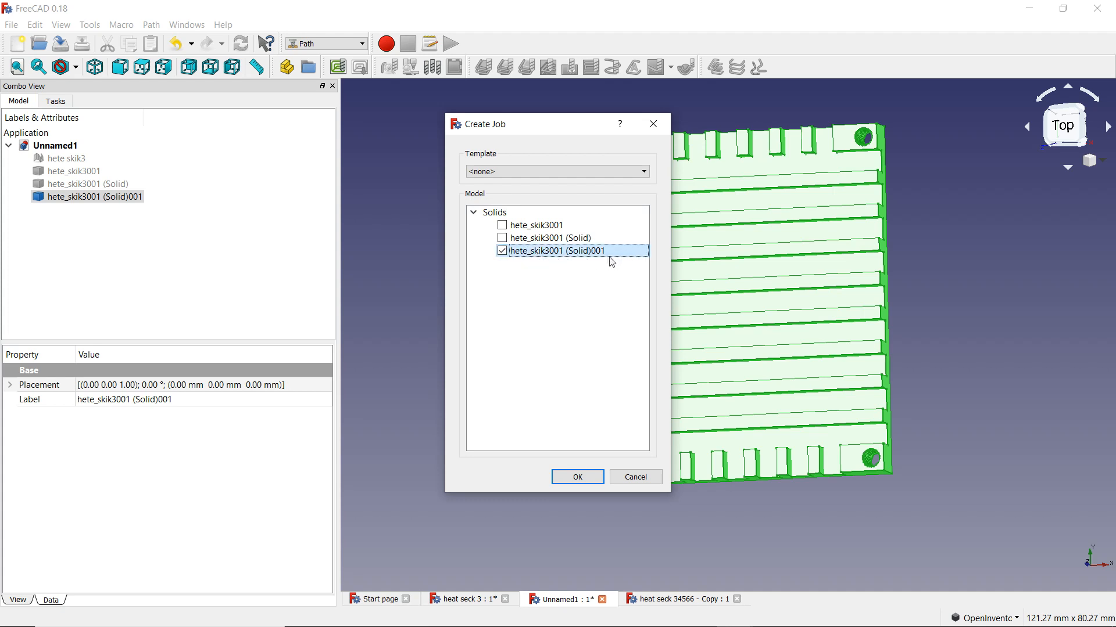
left_click(559, 476)
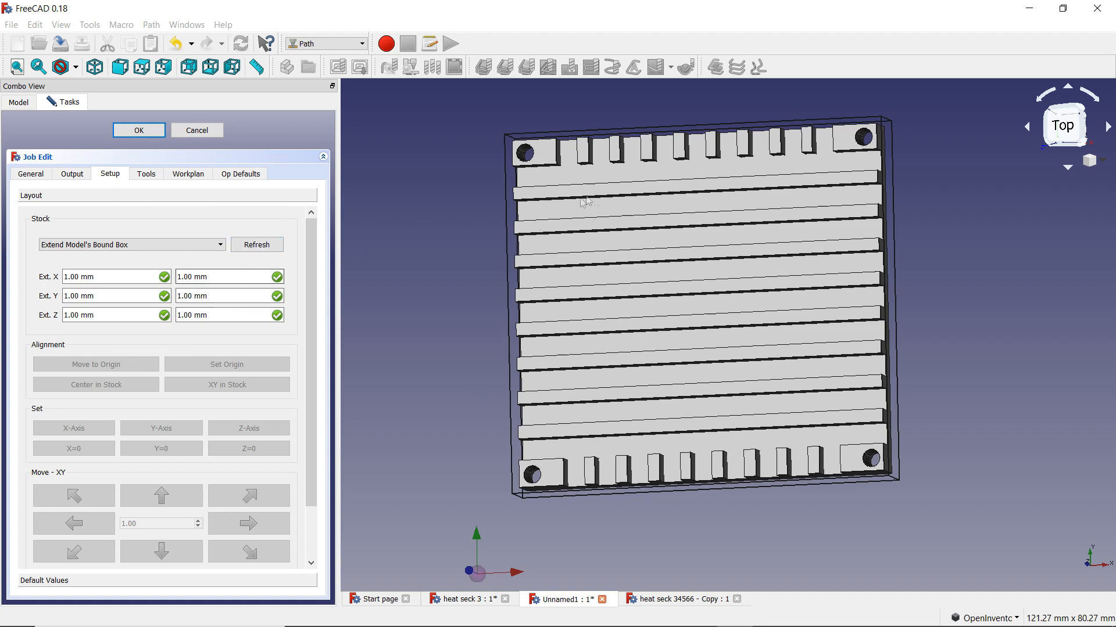
- Change the job's stock type from Extend Model's Bound Box to Create Box
left_click_drag(472, 453, 566, 387)
mouse_move(818, 195)
left_mouse_down()
mouse_move(835, 213)
mouse_move(840, 197)
left_mouse_up()
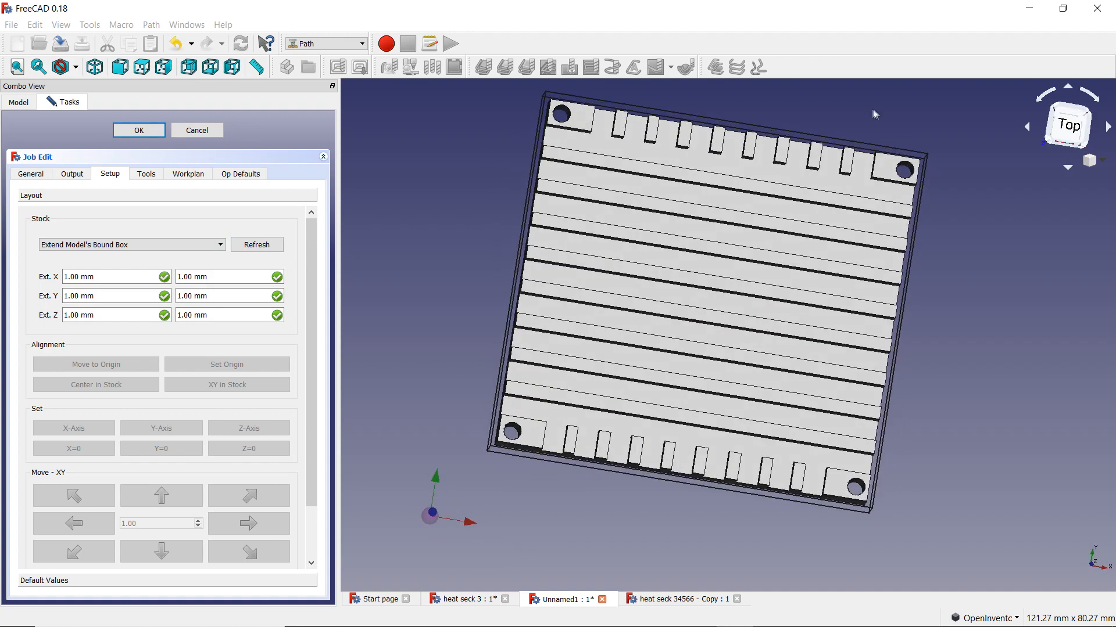
left_click(167, 245)
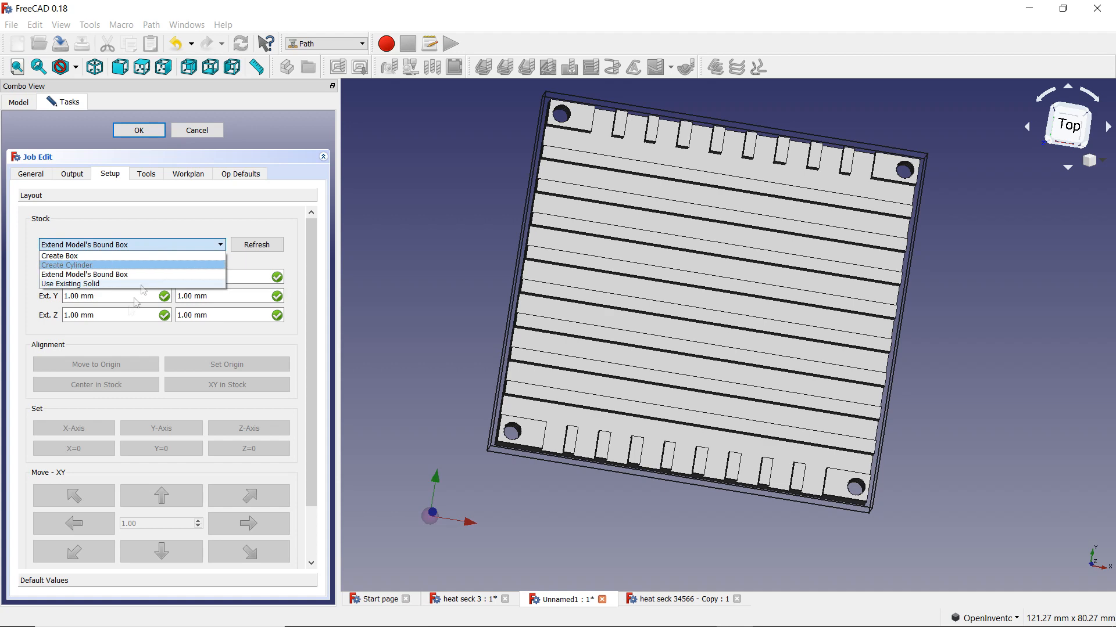
left_click(124, 256)
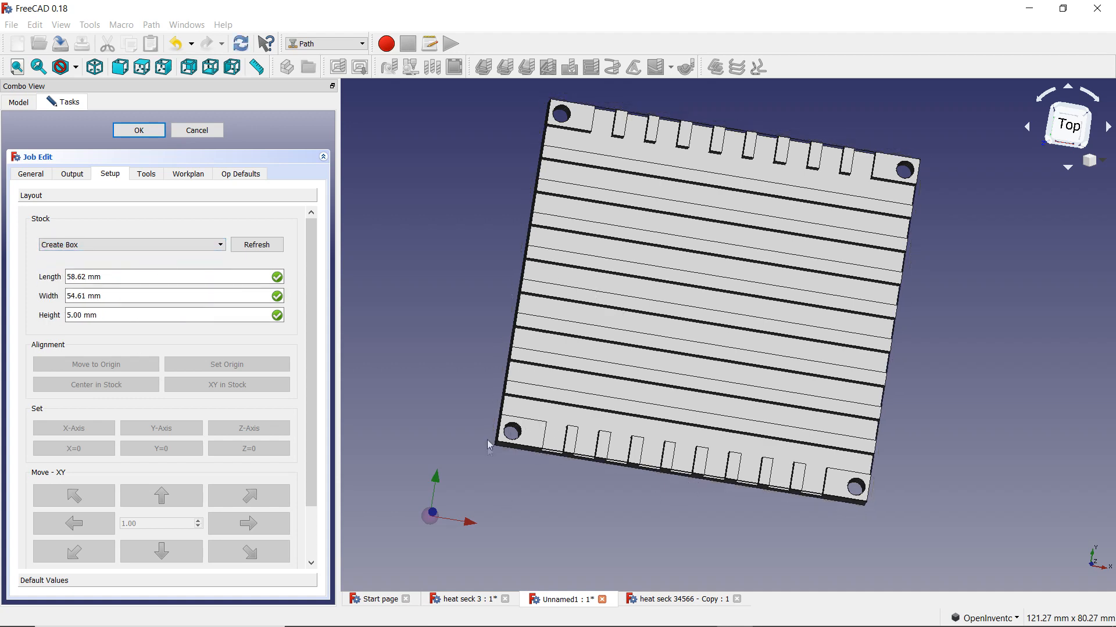
- Examine the heat sink inside its box stock and its offset from the origin axes from several angles
left_click_drag(487, 445, 503, 279)
left_click_drag(571, 481, 738, 472)
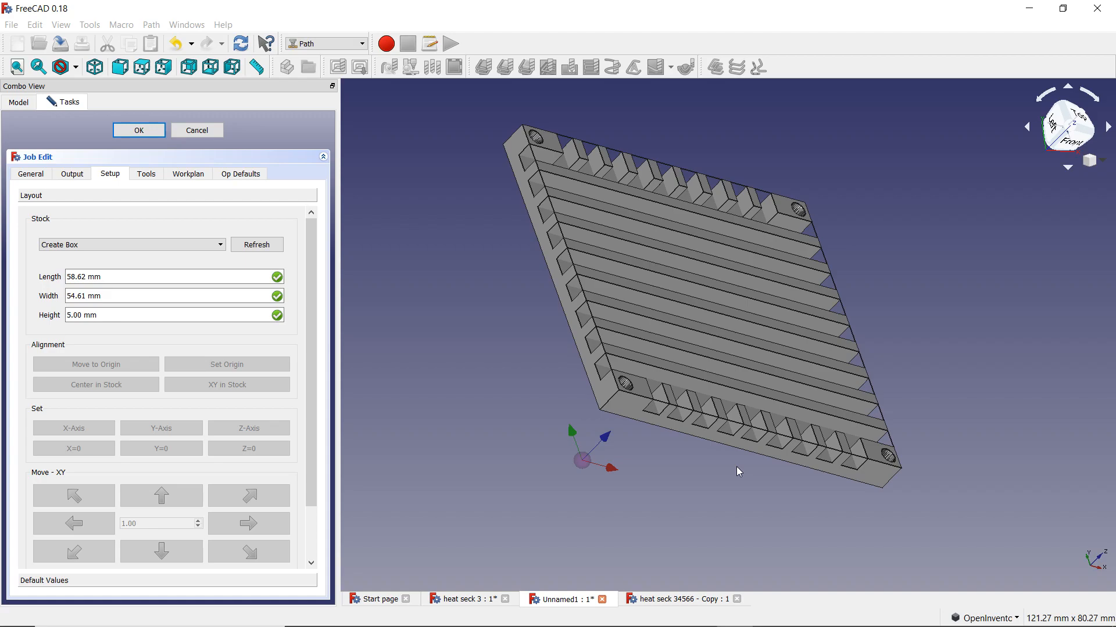
middle_click_drag(573, 233, 473, 466)
middle_click_drag(689, 473, 664, 489)
middle_click_drag(477, 551, 525, 465)
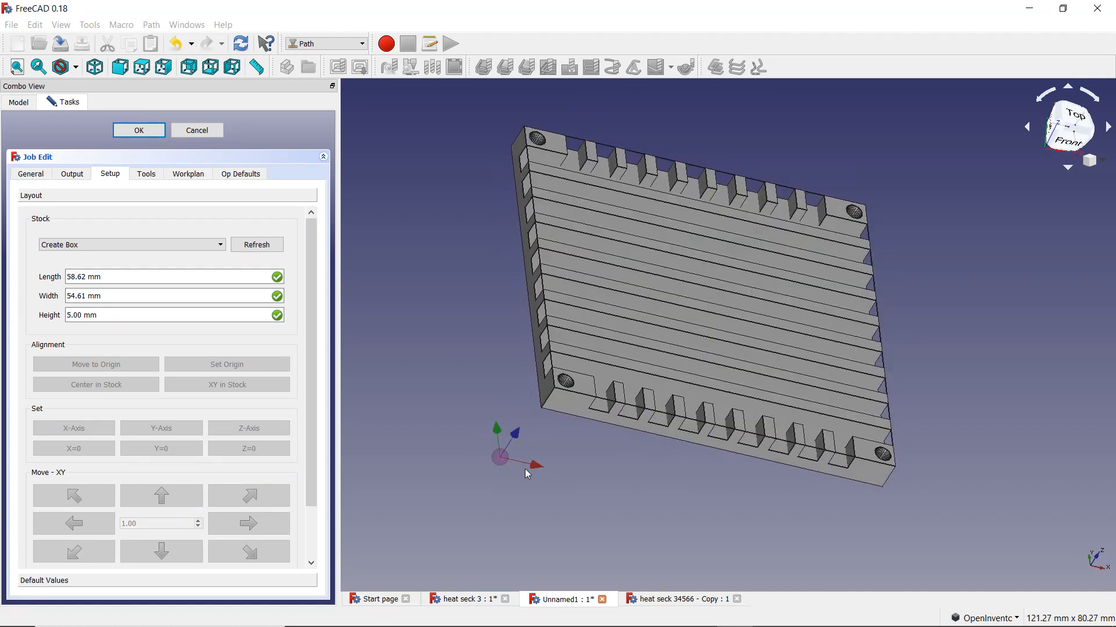
mouse_move(517, 446)
middle_mouse_down()
mouse_move(515, 480)
mouse_move(511, 451)
mouse_move(520, 469)
mouse_move(531, 433)
mouse_move(520, 438)
middle_mouse_up()
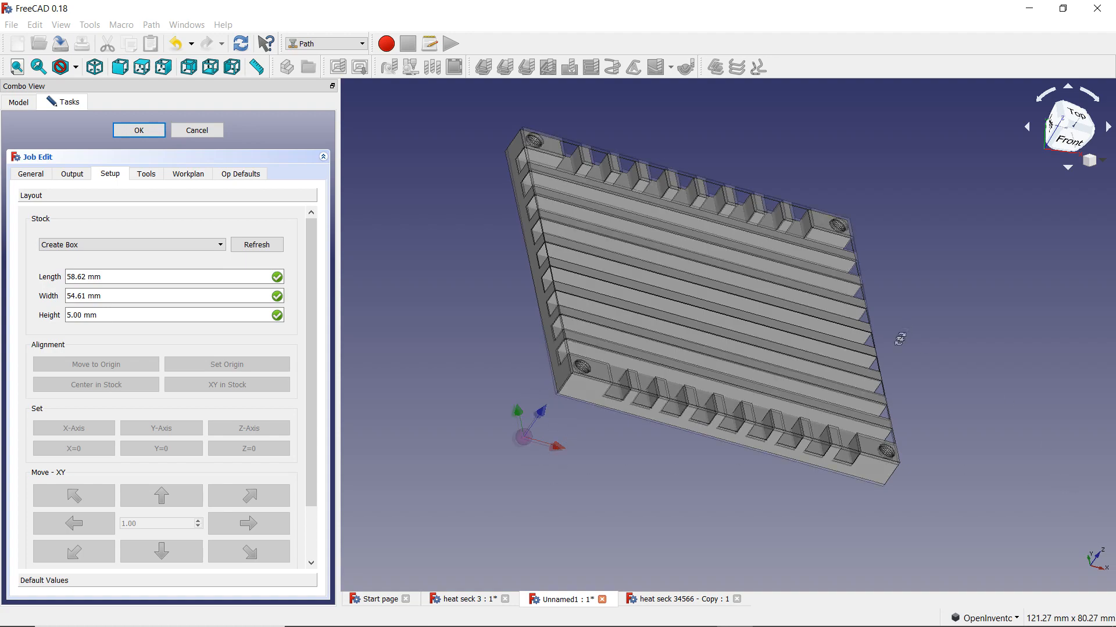
middle_click_drag(904, 330, 880, 385)
middle_click_drag(558, 246, 522, 256)
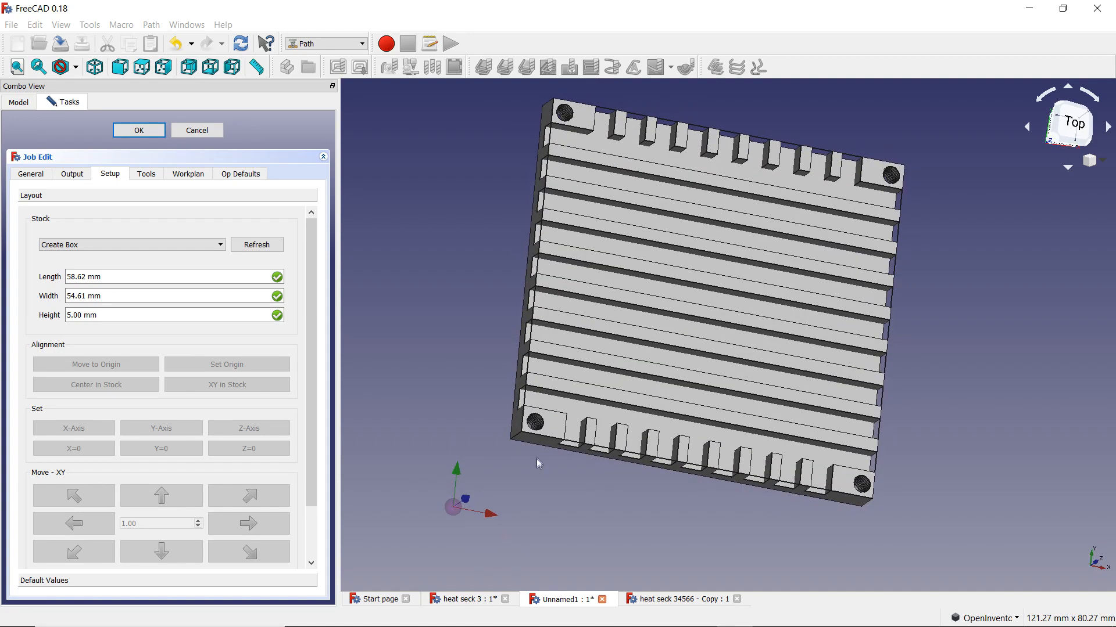
left_click_drag(534, 443, 524, 441)
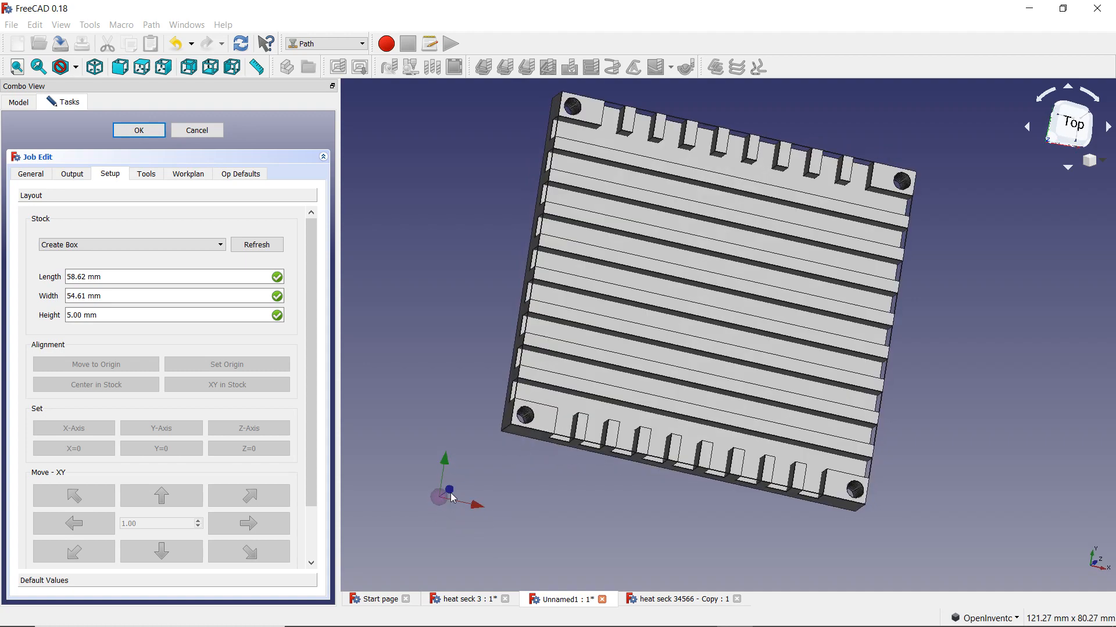
middle_click_drag(542, 452, 604, 430)
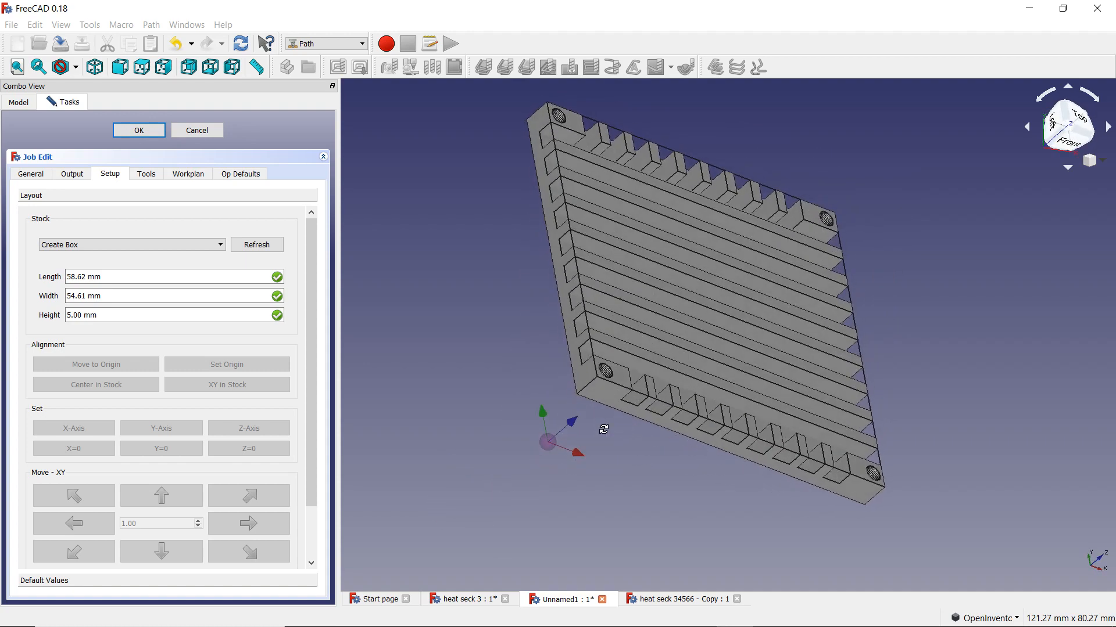
middle_click_drag(621, 293, 613, 266)
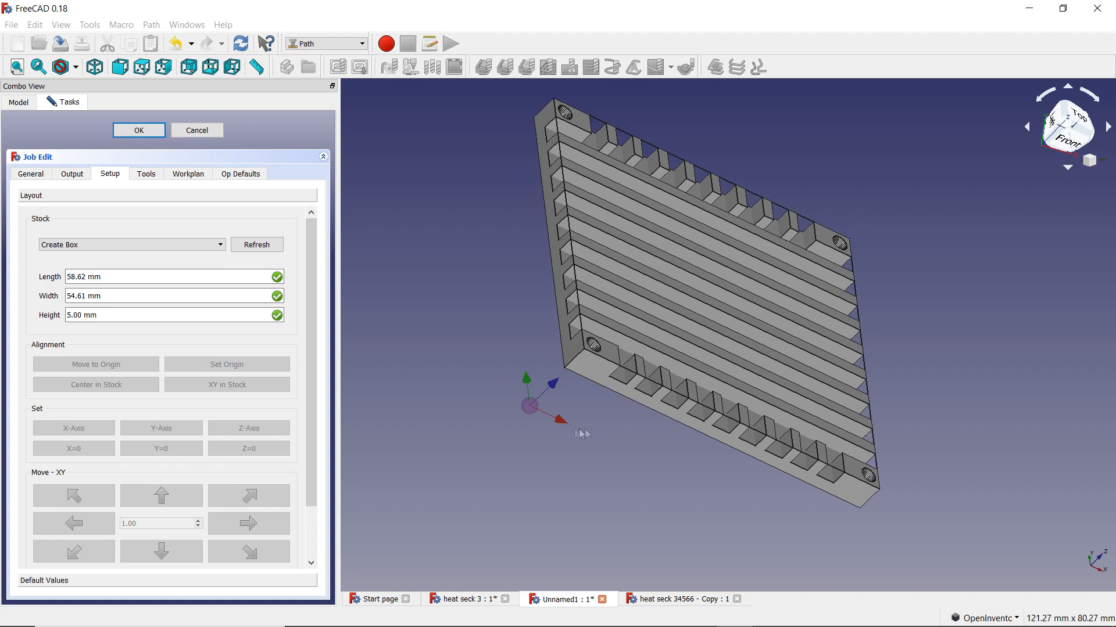
left_click_drag(535, 416, 649, 437)
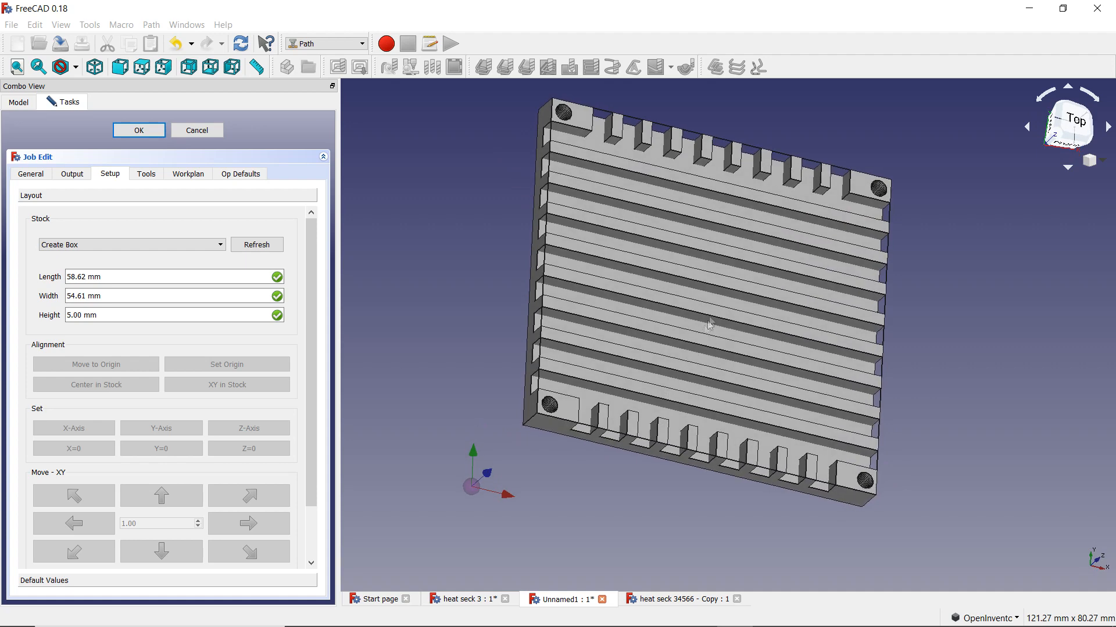
mouse_move(490, 502)
left_mouse_down()
mouse_move(486, 484)
mouse_move(496, 491)
left_mouse_up()
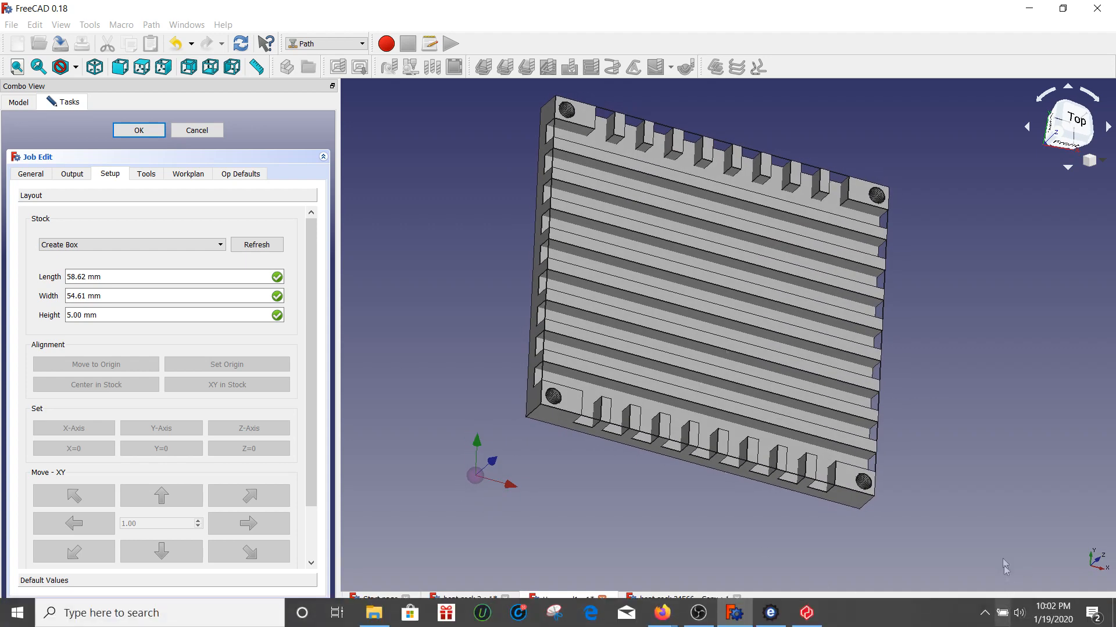
- Switch the mouse navigation style to CAD and select the recessed face along the heat sink's front edge
left_click(1018, 618)
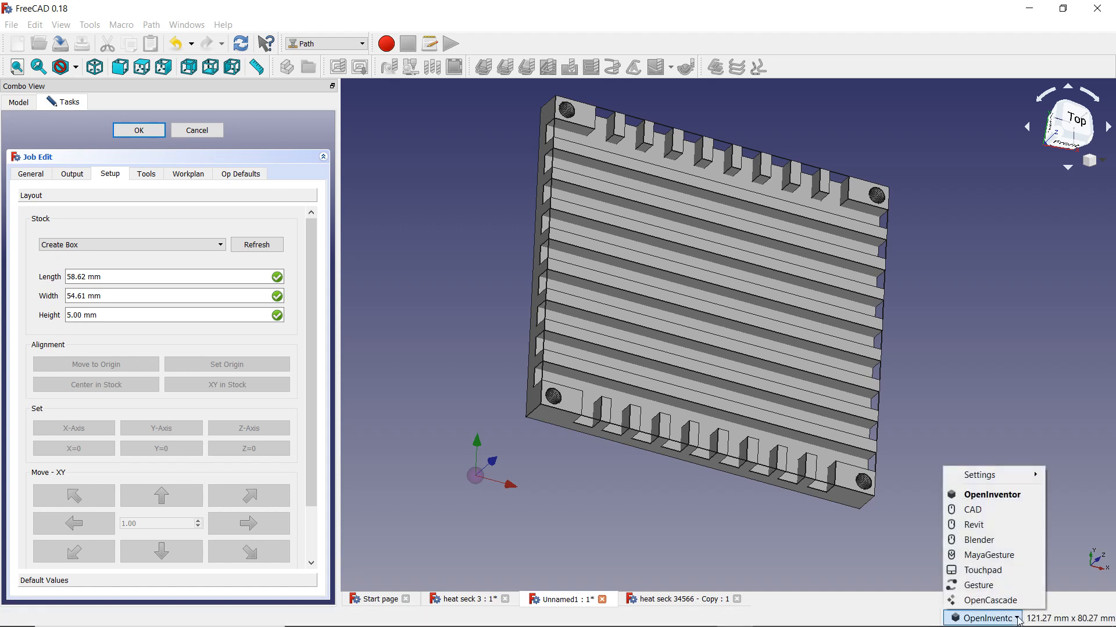
left_click(974, 512)
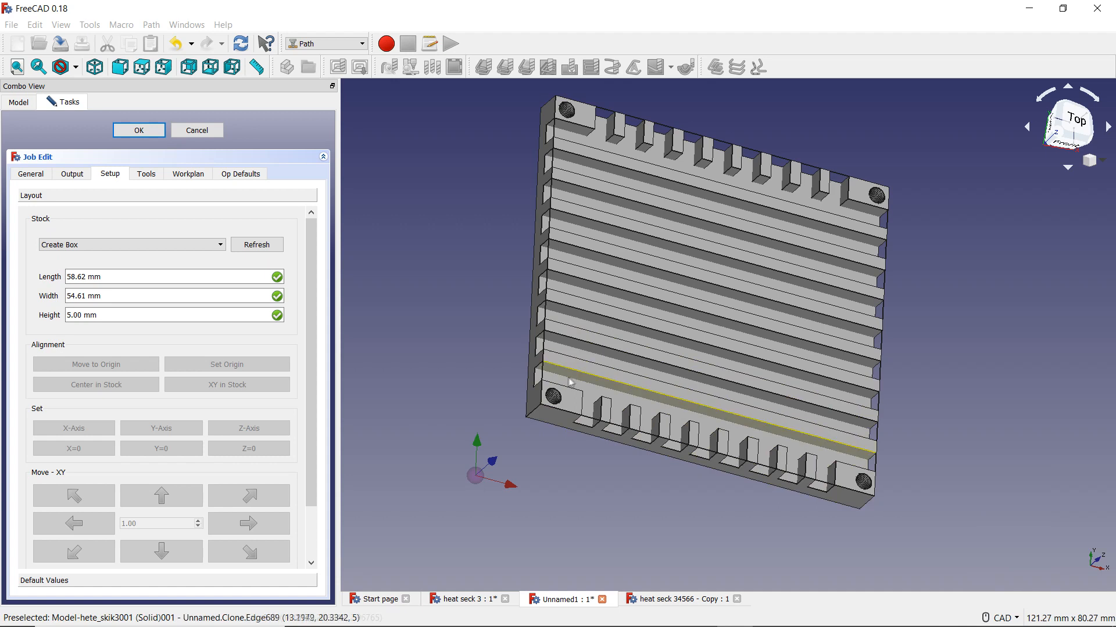
left_click(585, 389)
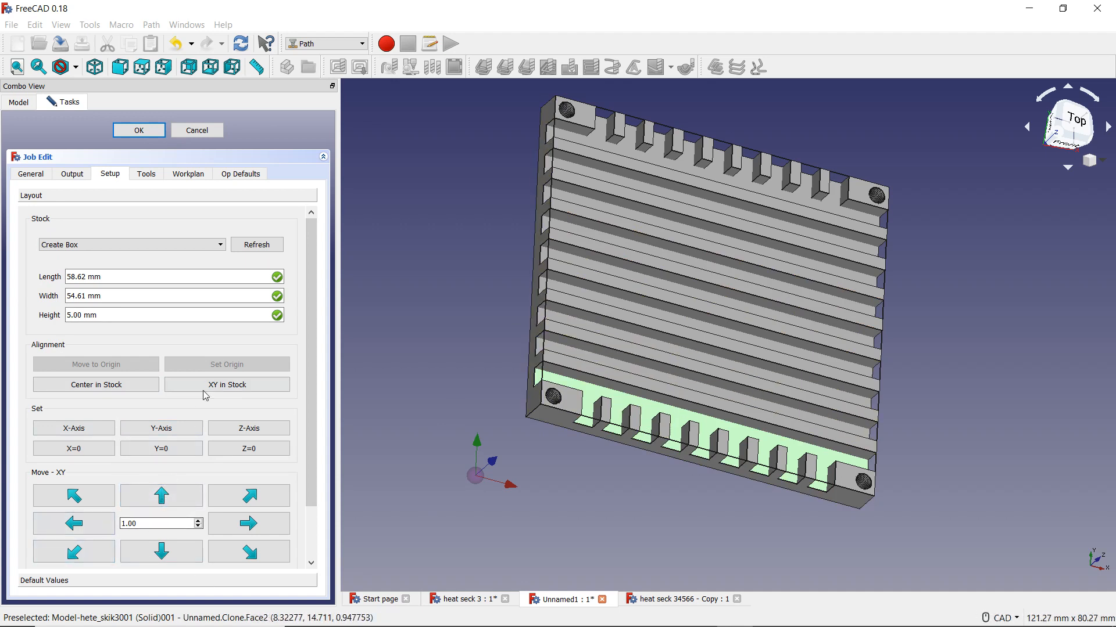
- In the top view, move the model along negative Y in 1.00 mm increments until its front edge meets the origin
scroll(191, 451, "down", 2)
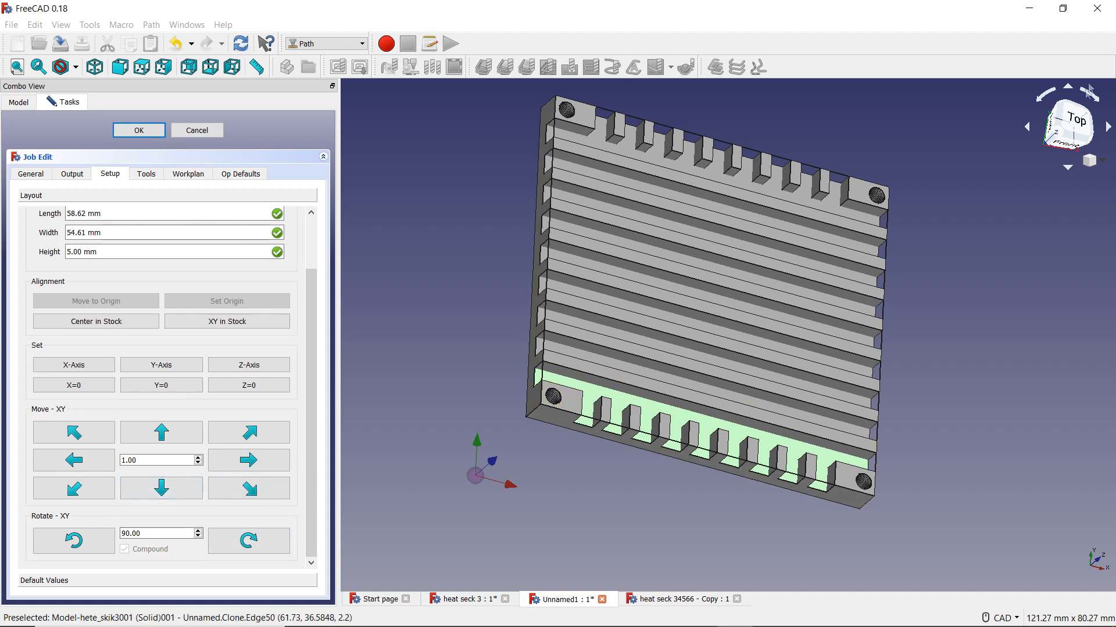
left_click(1082, 122)
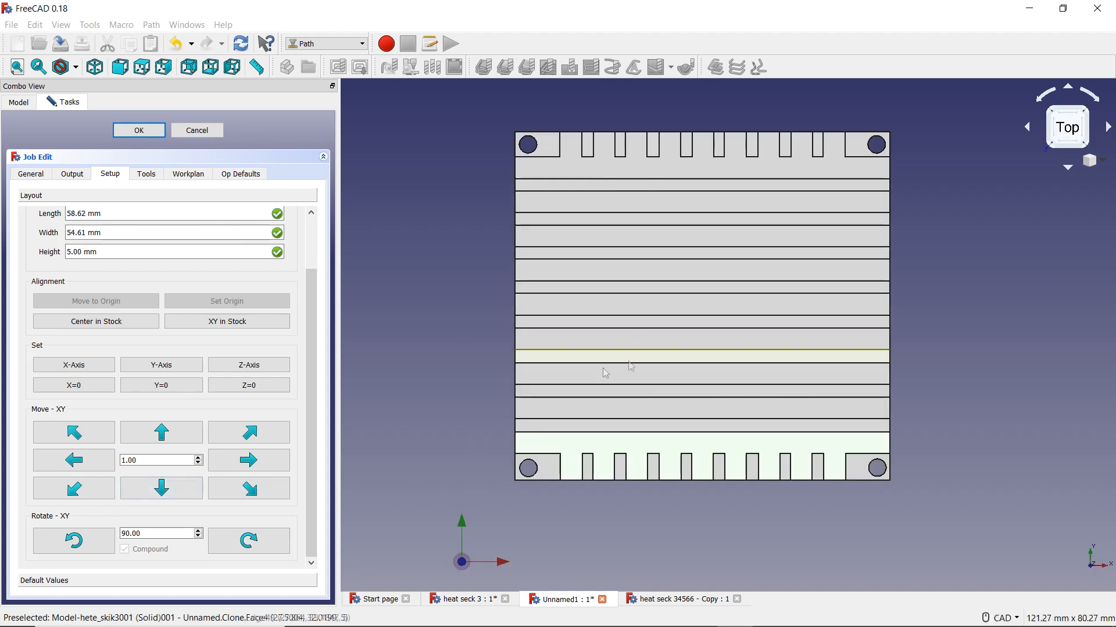
left_click(166, 495)
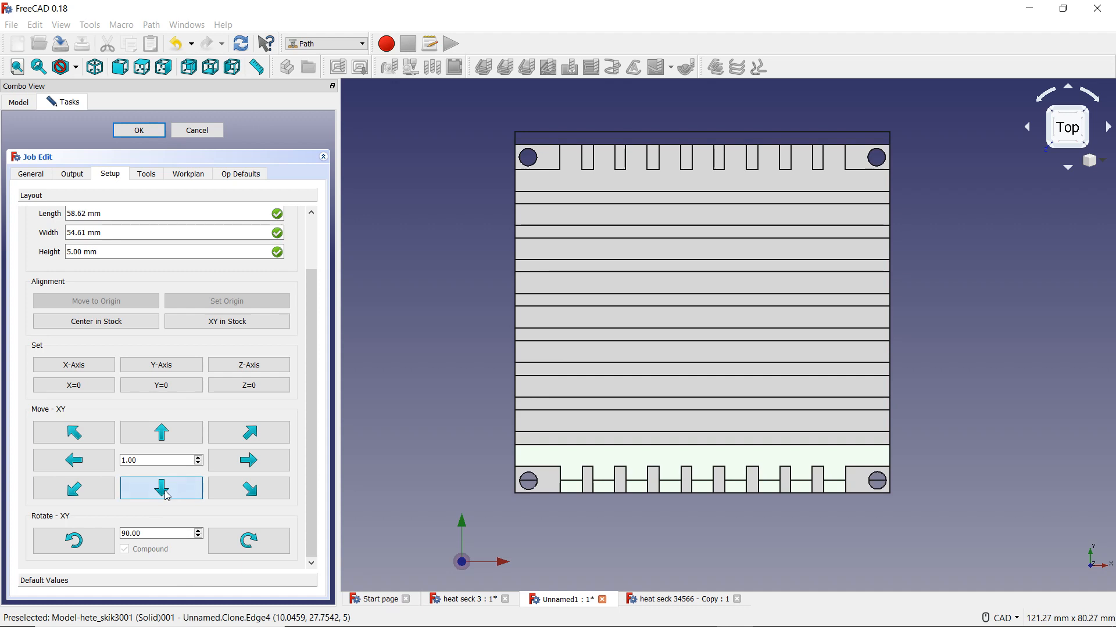
left_click(166, 495)
left_click(166, 495)
left_click(166, 495)
left_click(166, 495)
left_click(166, 495)
left_click(167, 495)
left_click(167, 495)
- Move the model along negative X in 1.00 mm increments until its corner sits at the origin, and clear the selection
left_click(53, 469)
left_click(53, 468)
left_click(53, 468)
left_click(53, 468)
left_click(54, 469)
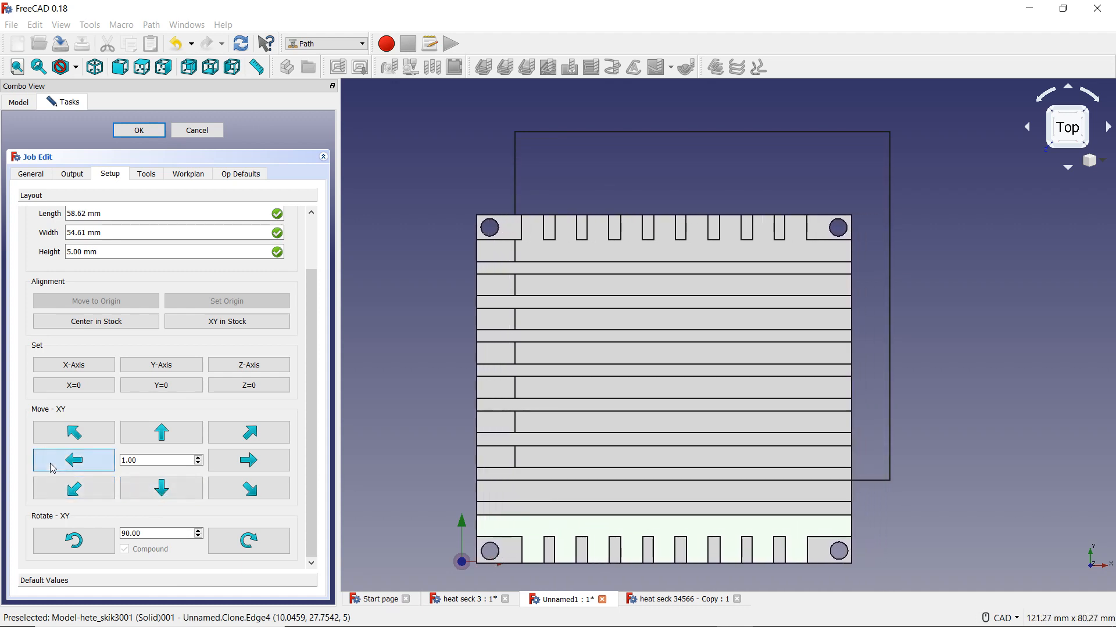
left_click(54, 468)
left_click(54, 468)
left_click(53, 468)
left_click(254, 463)
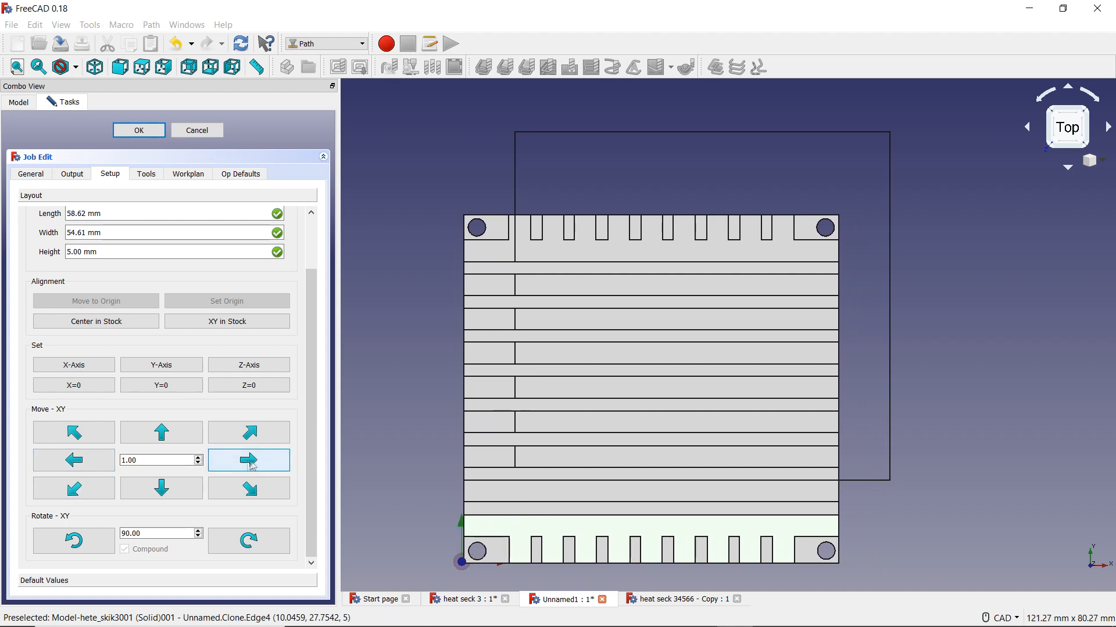
left_click(165, 431)
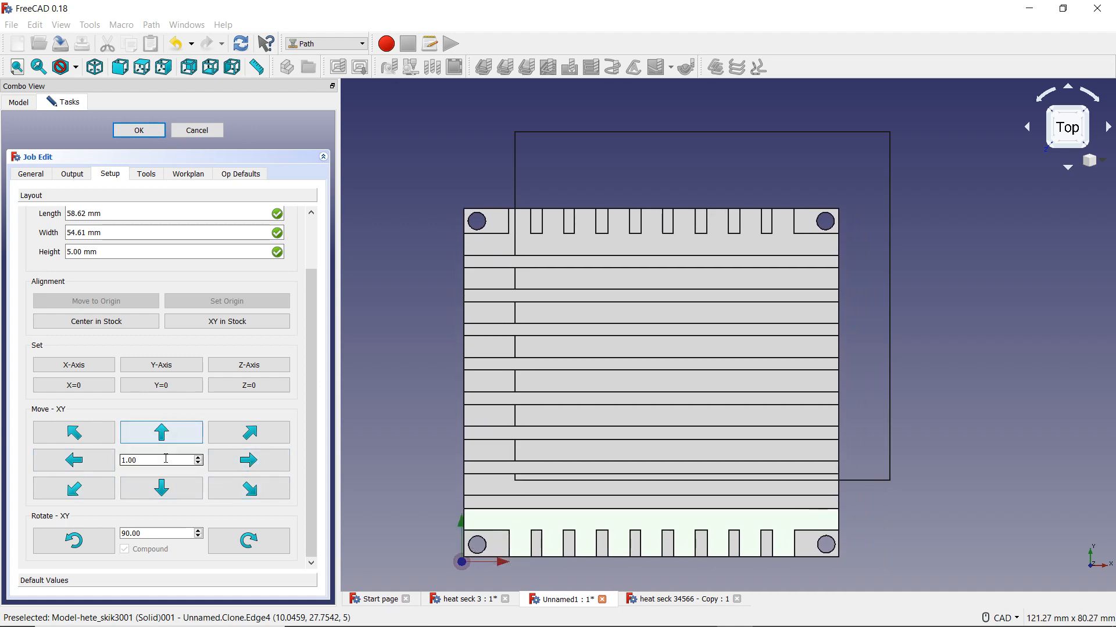
left_click(160, 491)
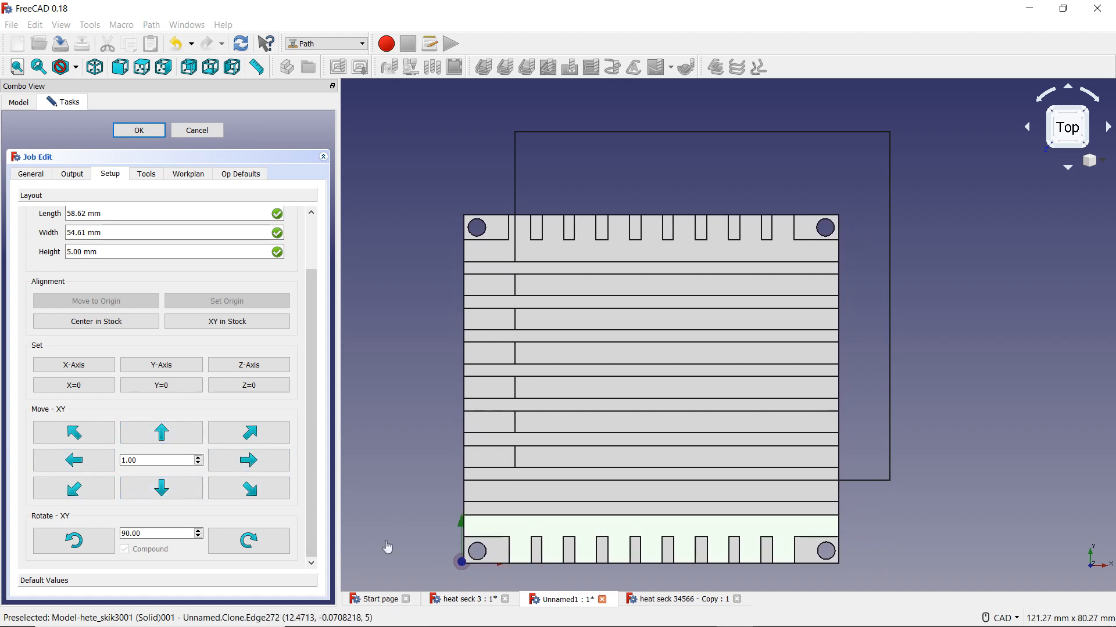
left_click(398, 533)
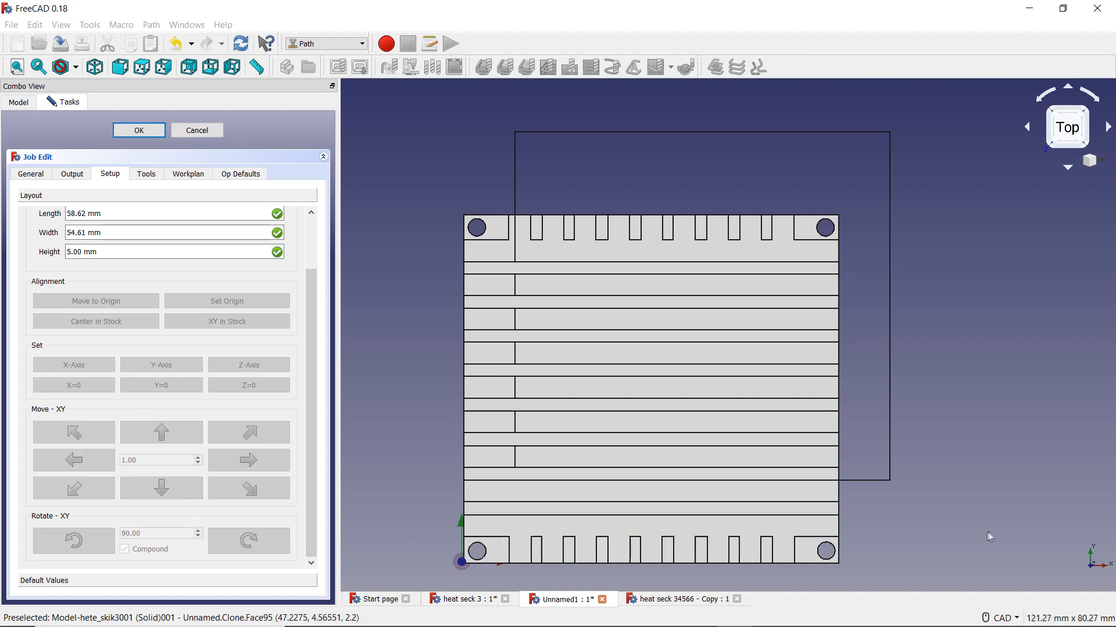
- Switch the mouse navigation style back to OpenInventor and tilt the view to show the model's thickness
left_click(1002, 621)
left_click(1014, 493)
left_click_drag(908, 536, 956, 453)
- Recreate the stock around the moved model by switching from Create Box to Create Cylinder and back to Create Box, and accept the job
scroll(191, 309, "up", 3)
scroll(192, 297, "up", 2)
left_click(209, 246)
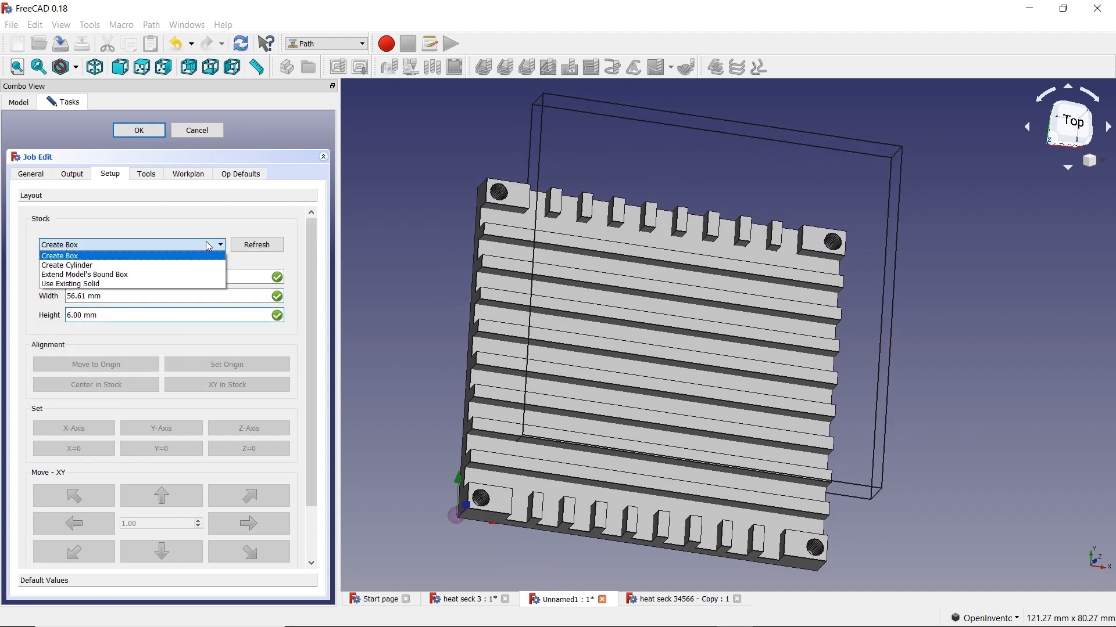
left_click(155, 266)
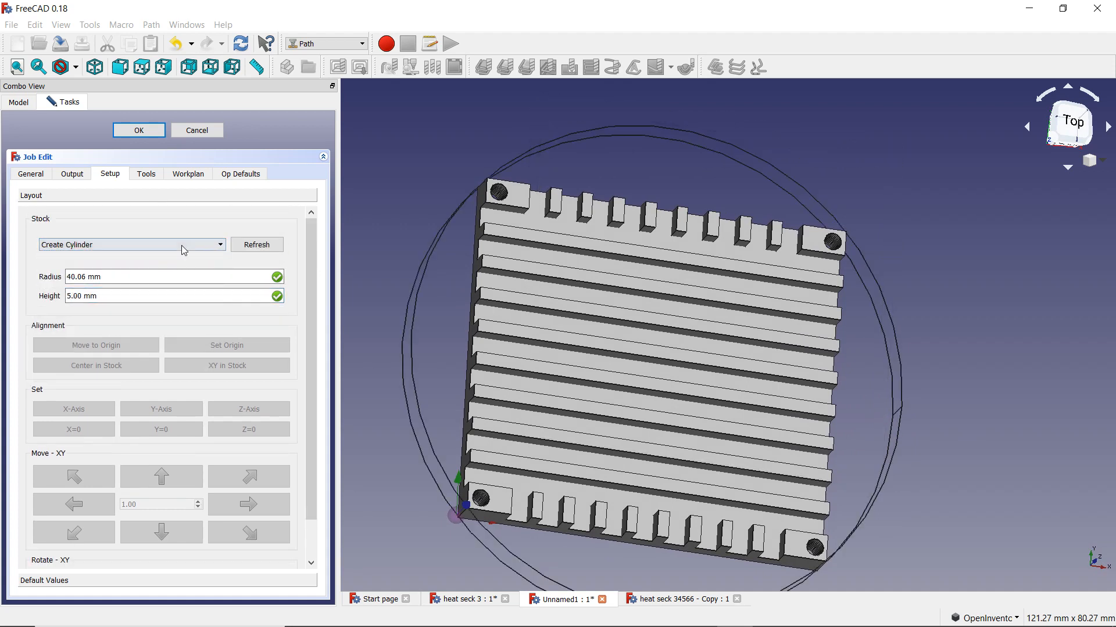
left_click(183, 250)
left_click(147, 258)
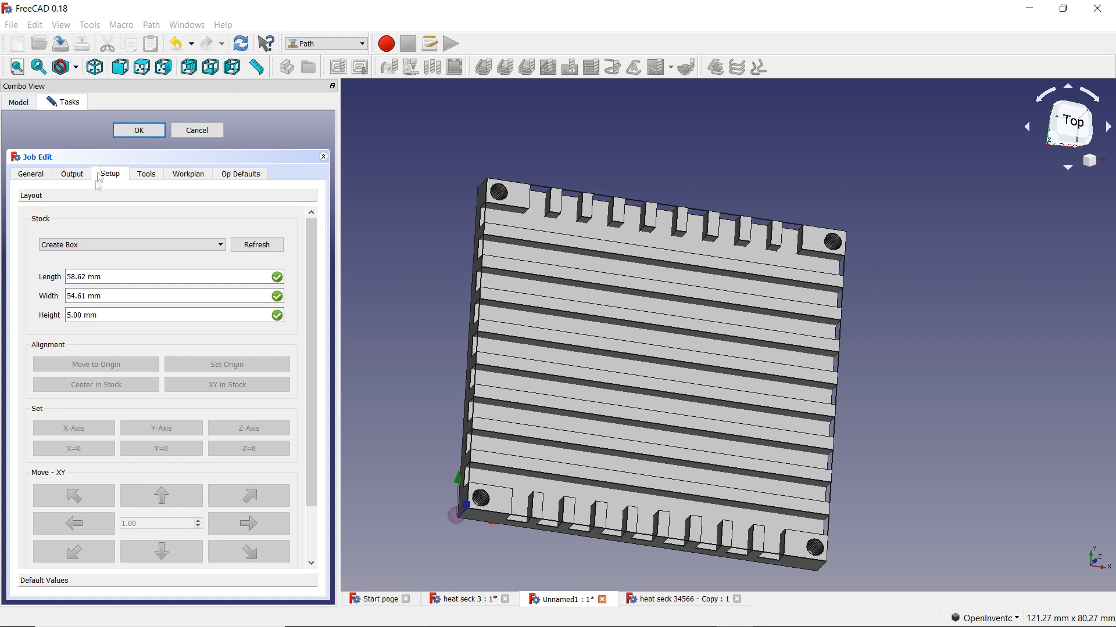
left_click(149, 132)
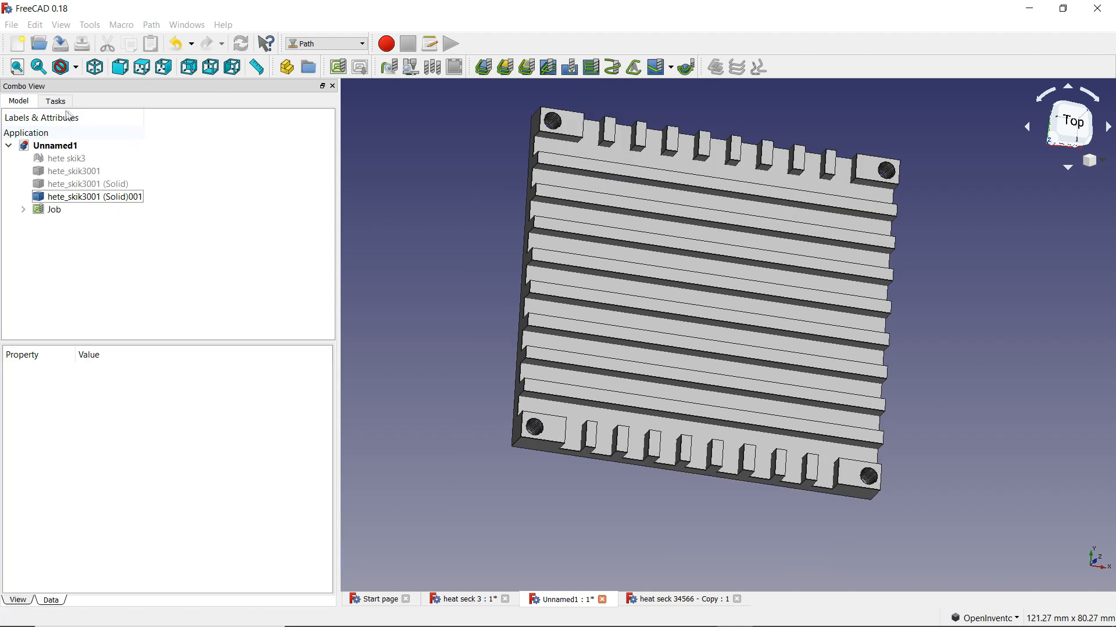
- Open the Job for editing and view the post processors offered in its output settings
left_click(23, 210)
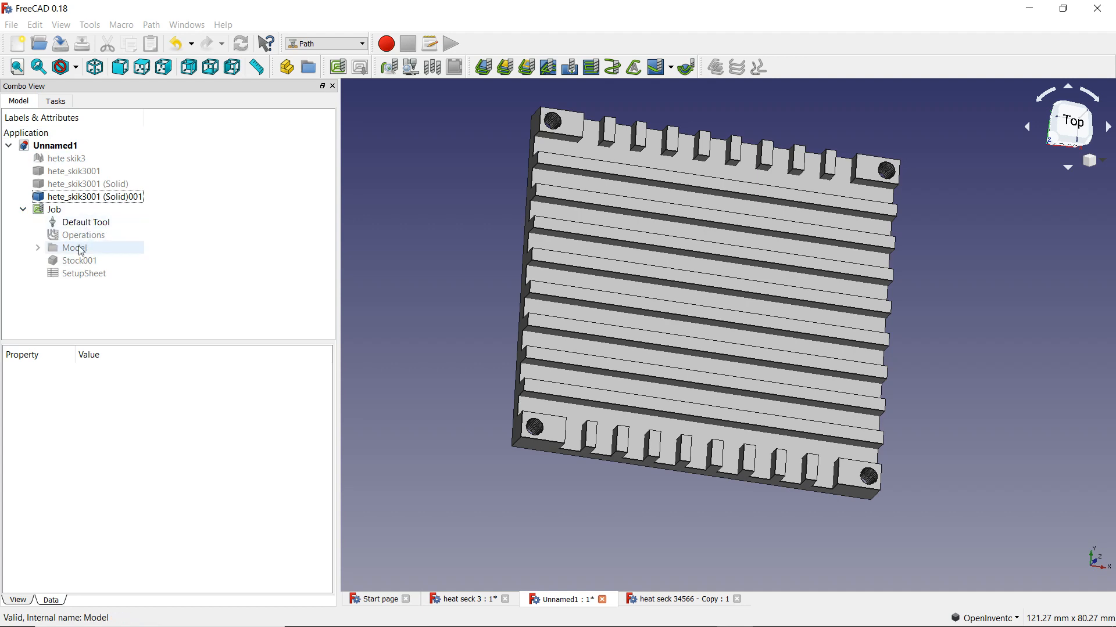
double_click(69, 211)
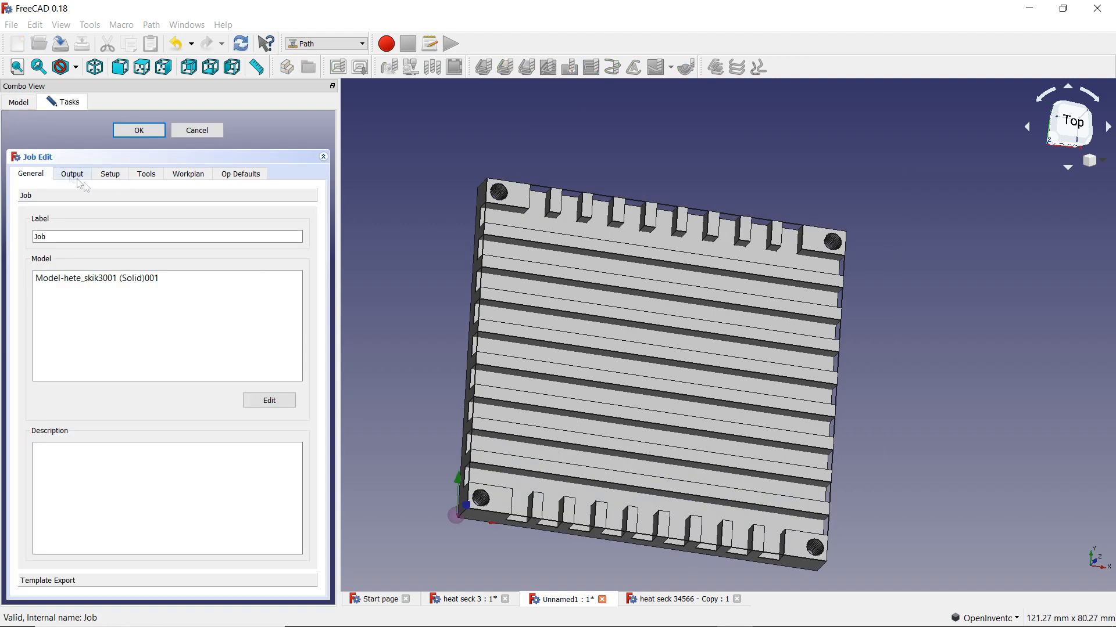
left_click(85, 177)
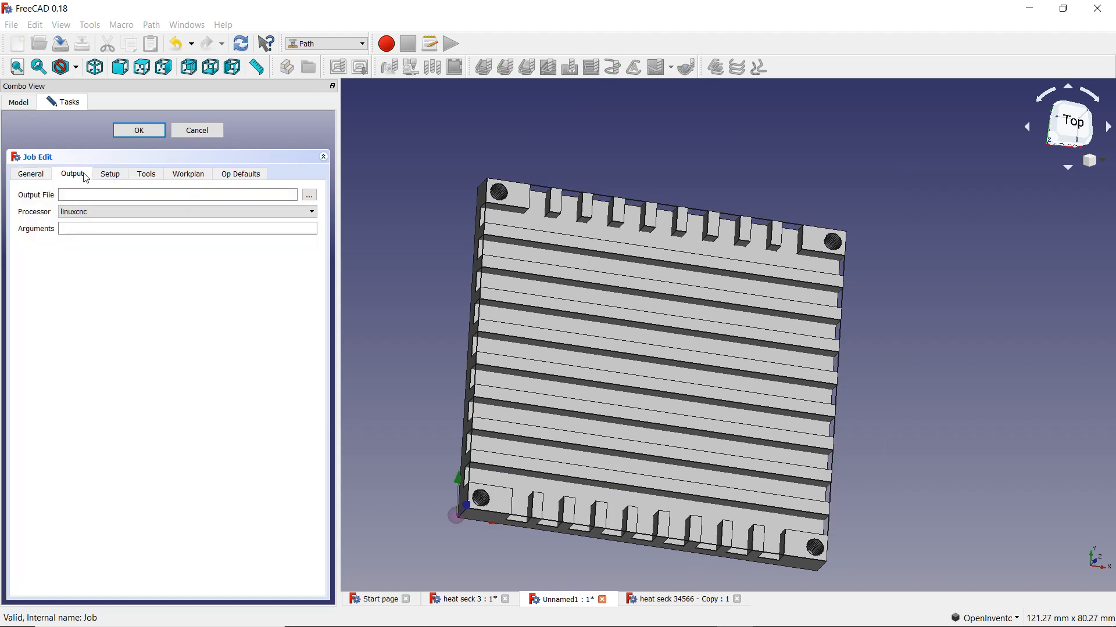
left_click(127, 213)
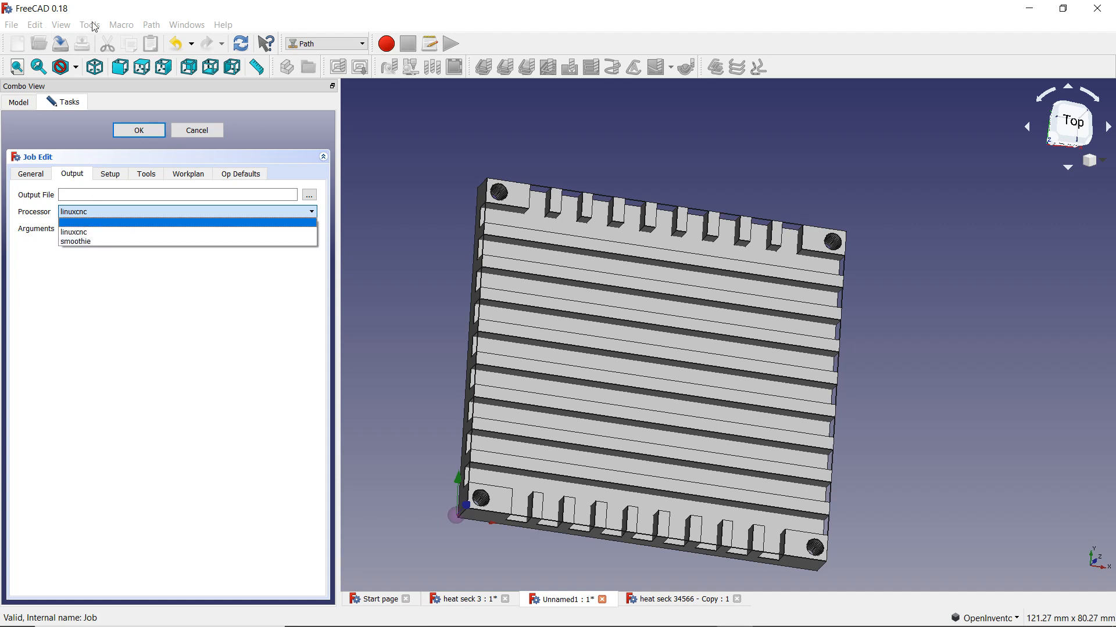
- Examine the list of selectable post processors in the Path job preferences
left_click(60, 25)
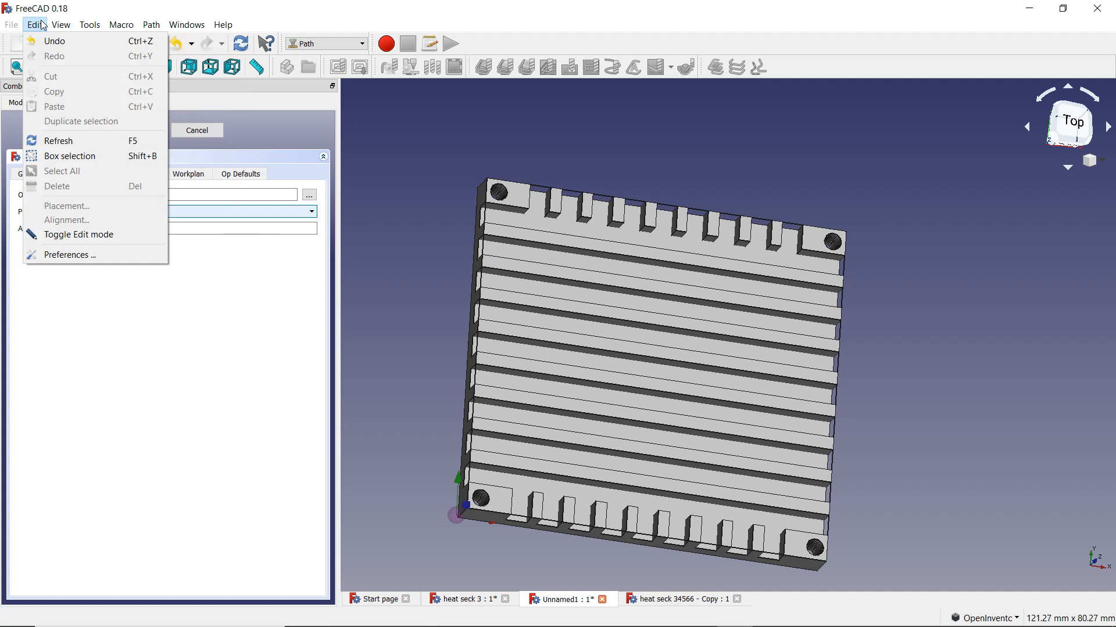
left_click(68, 259)
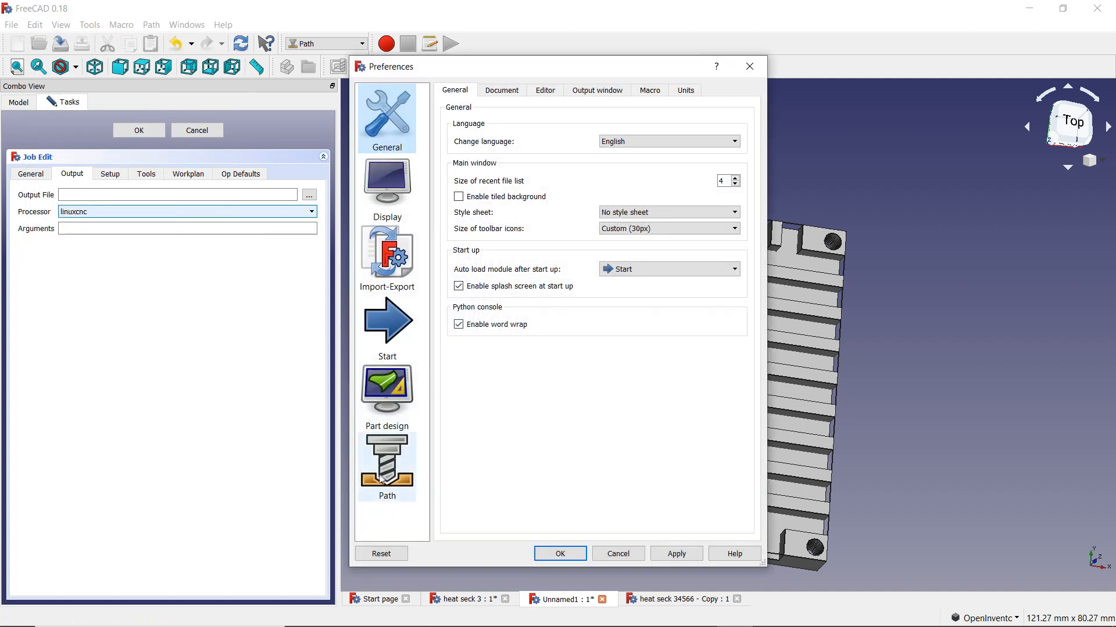
left_click(413, 475)
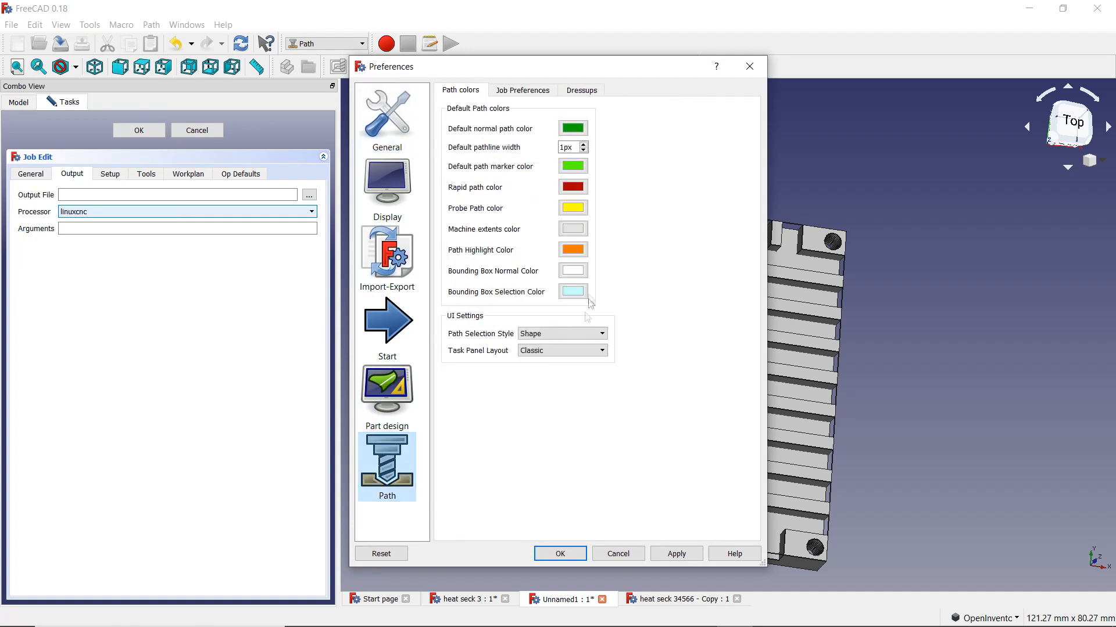
left_click(515, 92)
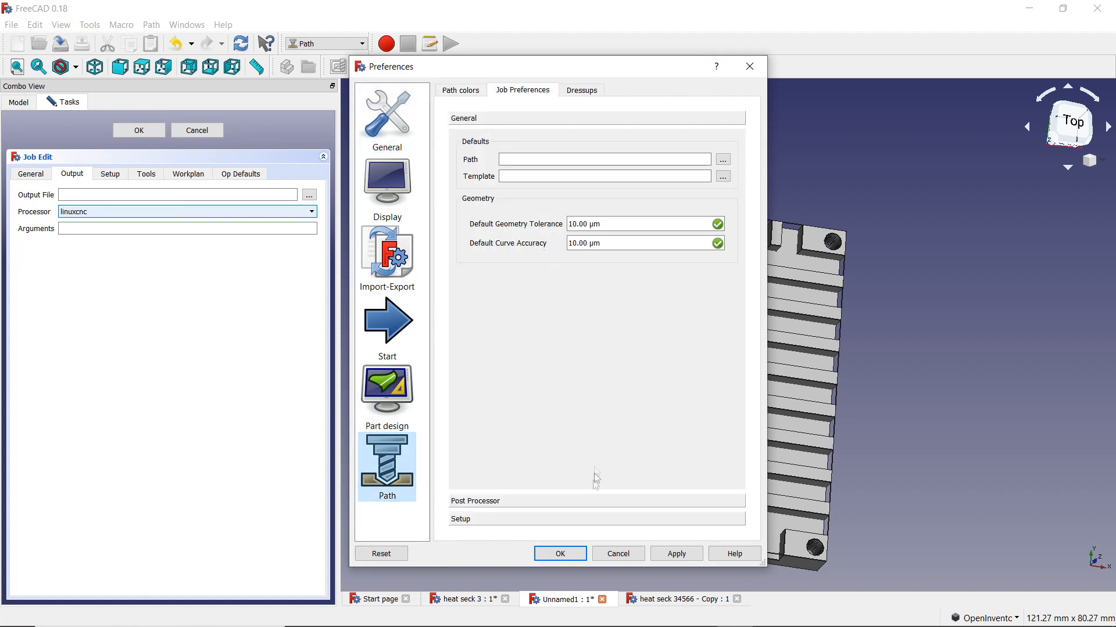
left_click(591, 497)
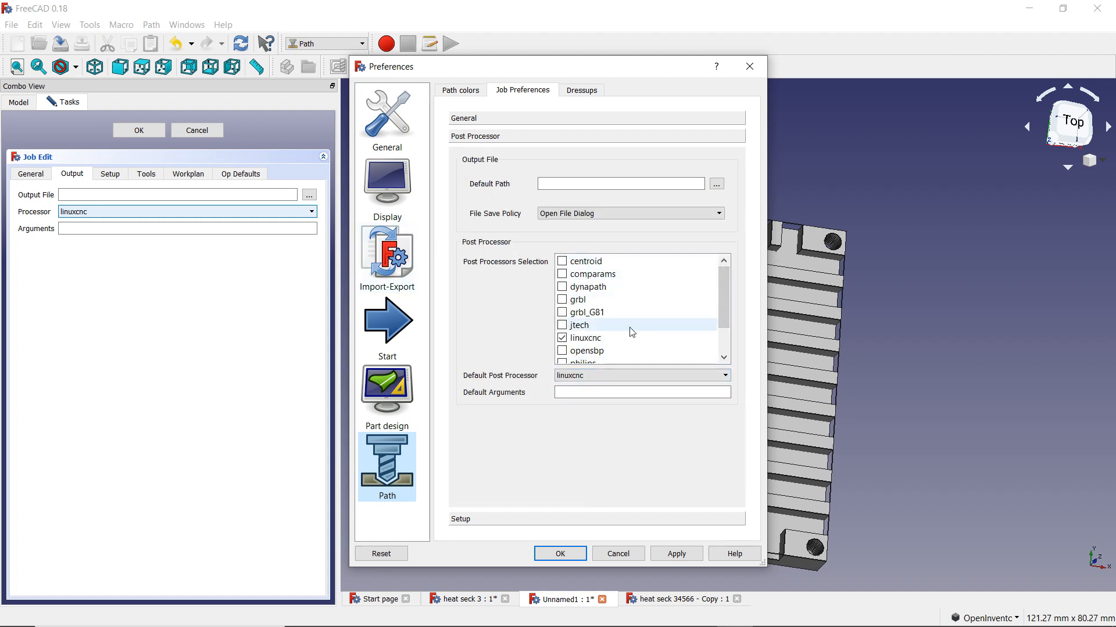
left_click_drag(722, 289, 717, 264)
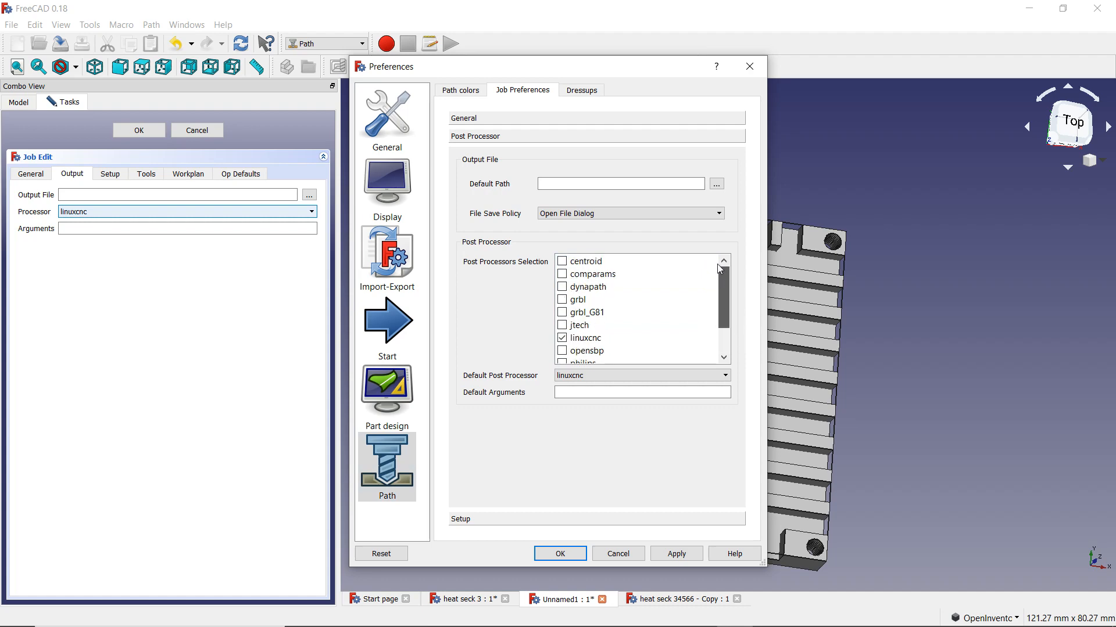
mouse_move(616, 297)
scroll(723, 293, "down", 1)
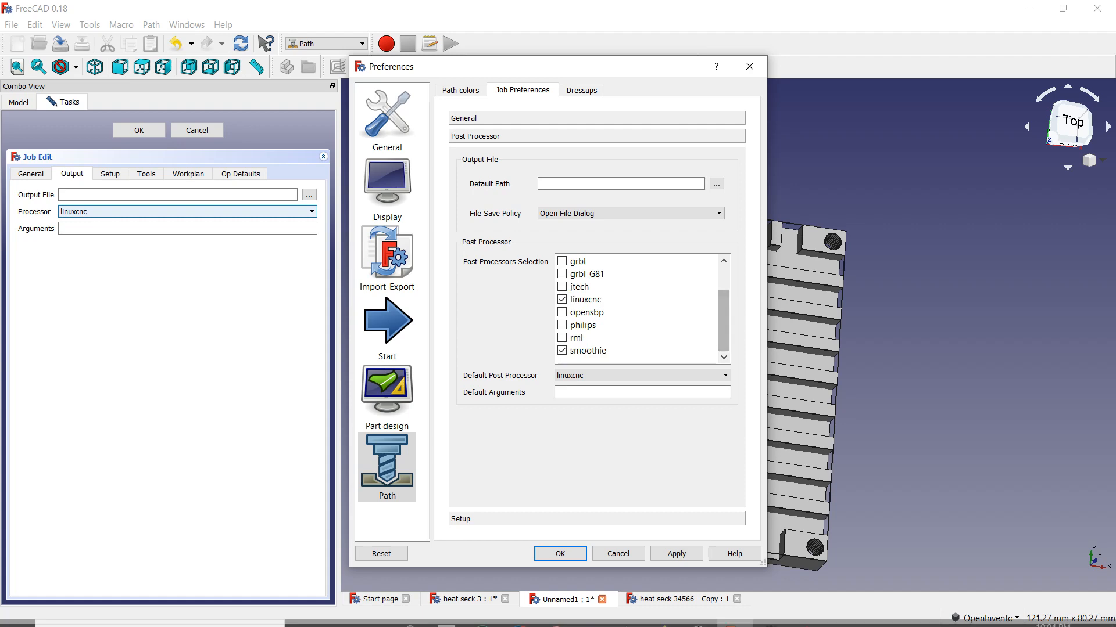
- Look at the UCCNC control software, return to FreeCAD and accept the post processor preferences
left_click(793, 619)
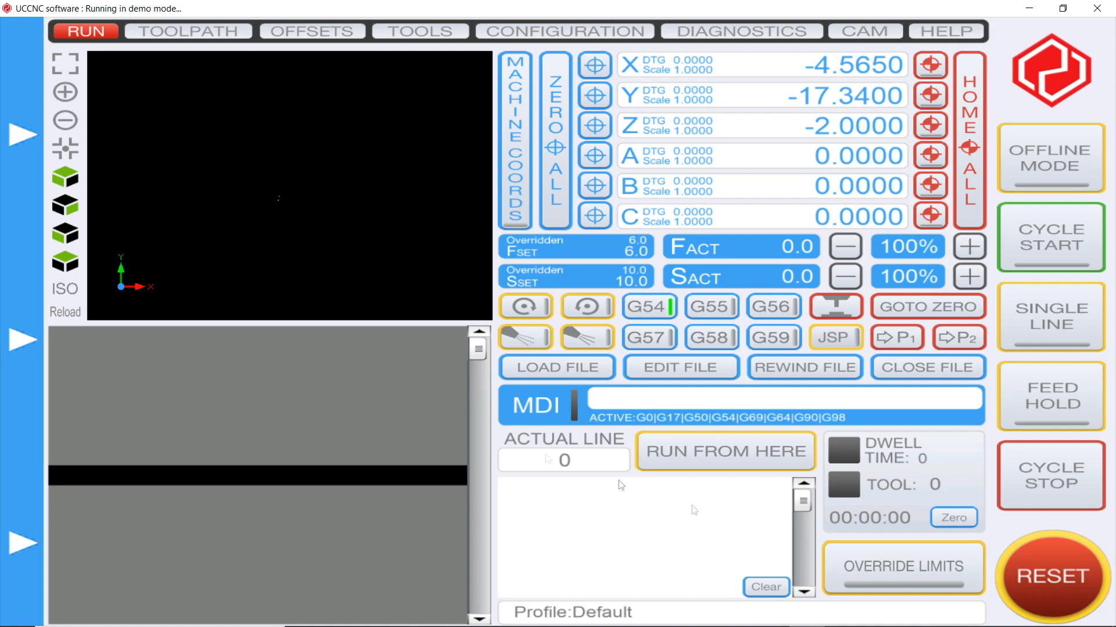
left_click(1029, 8)
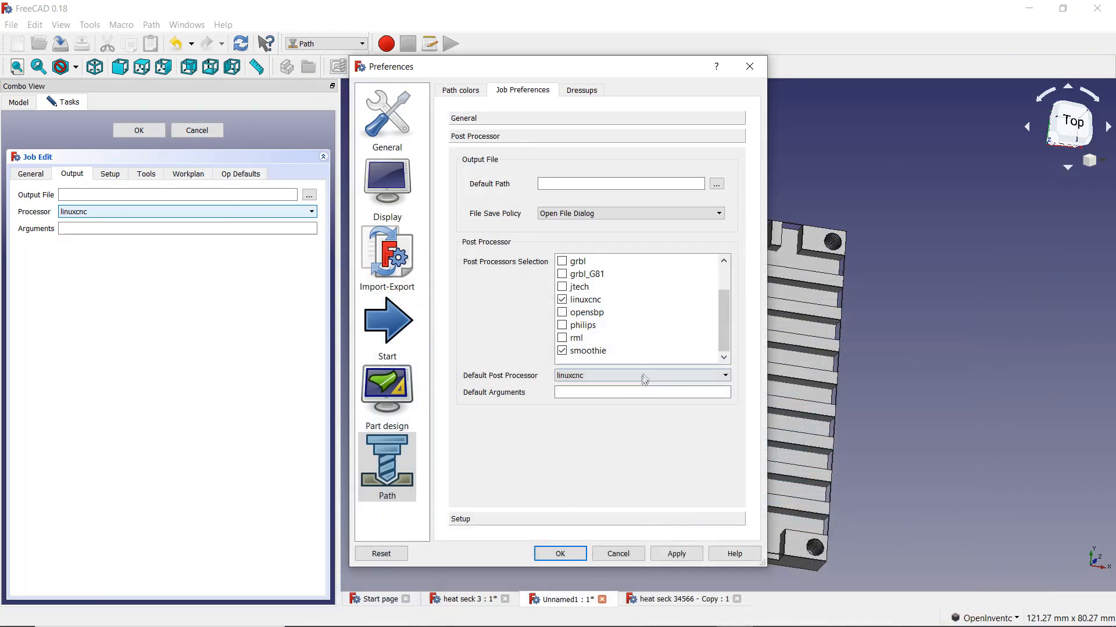
left_click(687, 555)
left_click(579, 555)
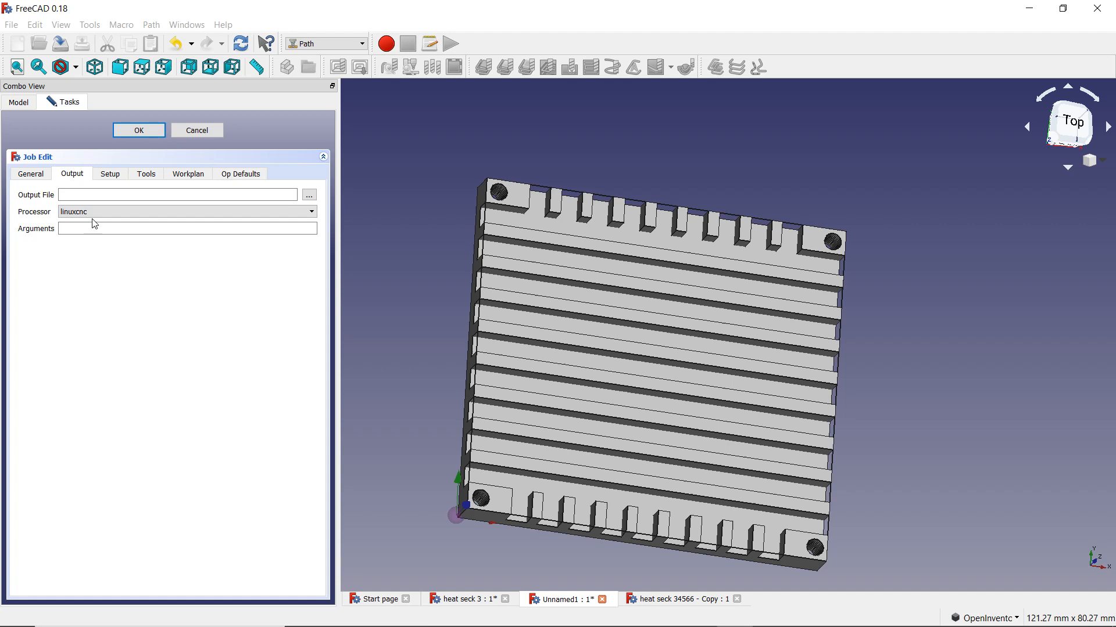
- Switch to UCCNC again to view its run screen, and go back to the job's output settings in FreeCAD
mouse_move(598, 624)
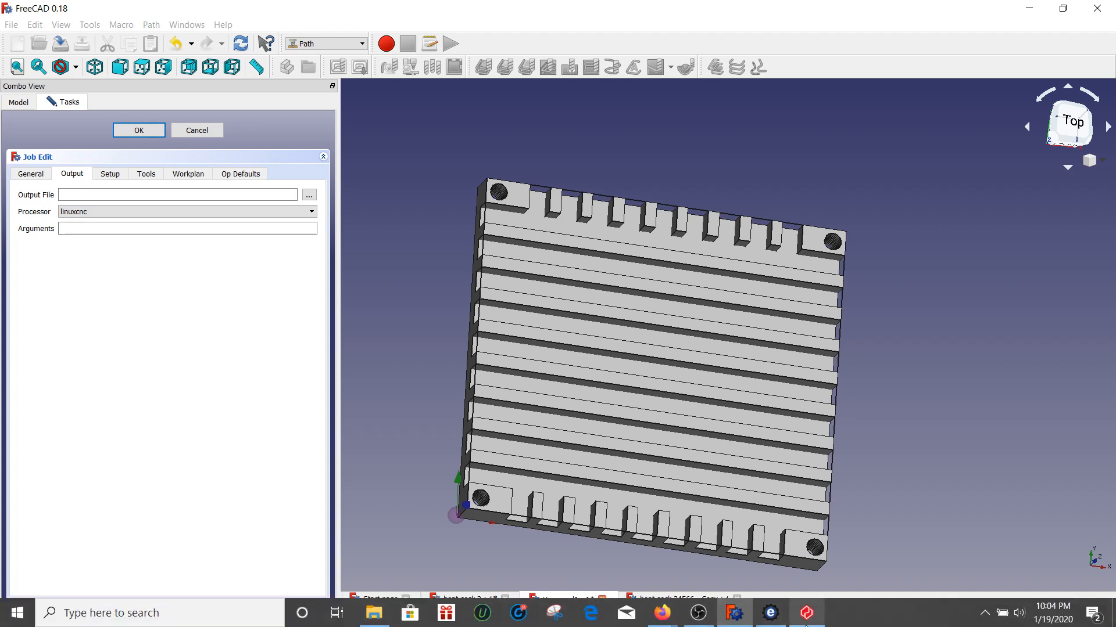
left_click(806, 615)
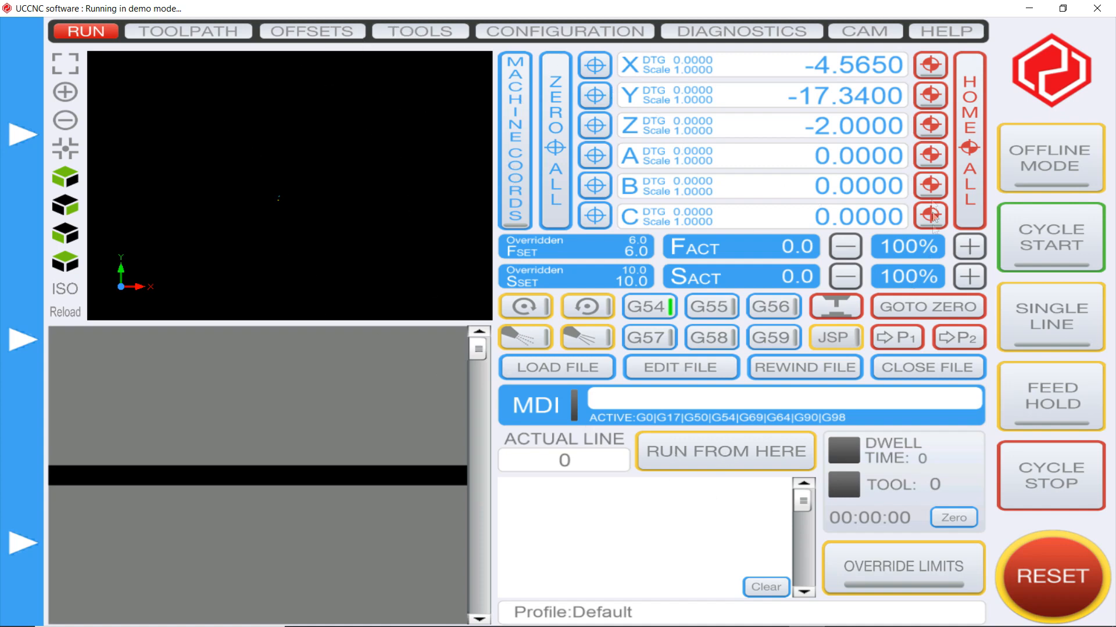
left_click(1028, 8)
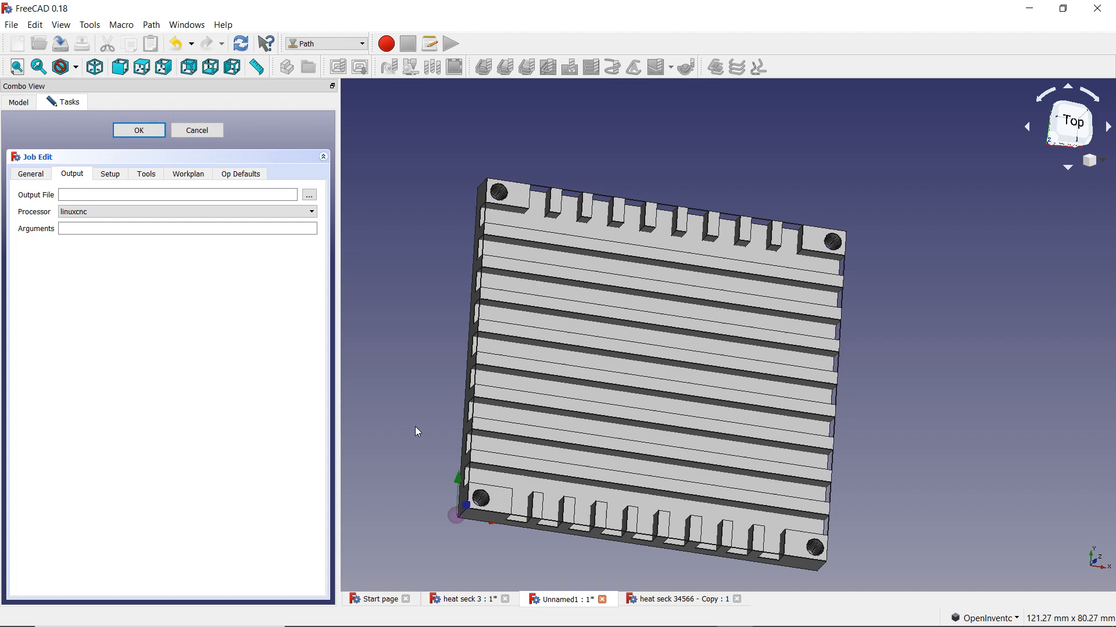
- Enter gtrhtyhytjhyt as the job's output file name
middle_click_drag(456, 494, 474, 487)
left_click_drag(474, 487, 881, 418)
scroll(871, 391, "down", 10)
scroll(879, 399, "up", 10)
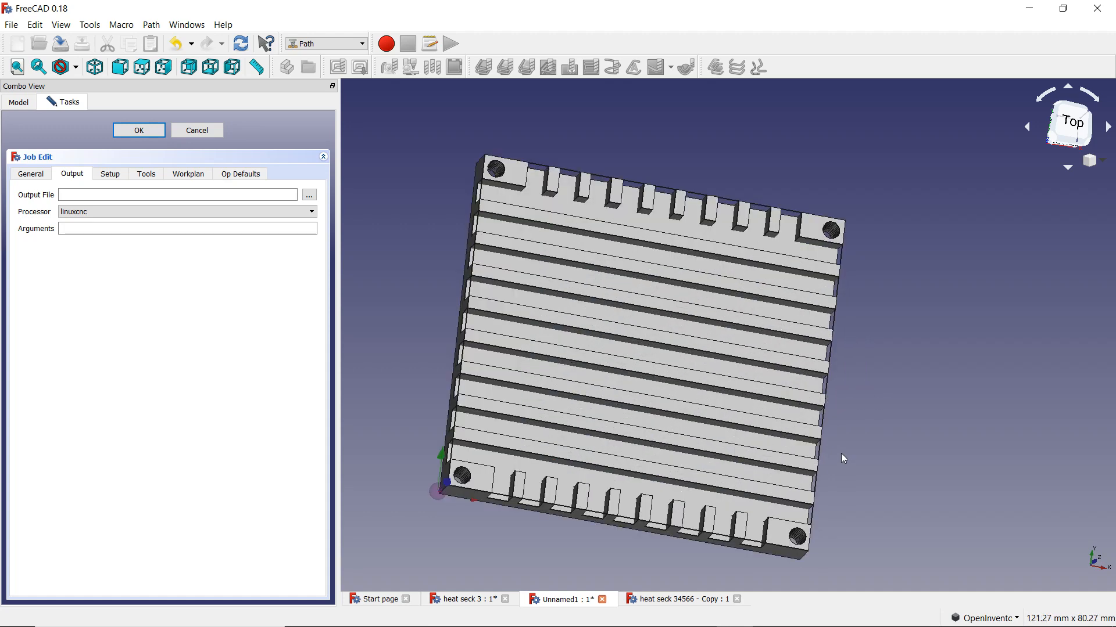
left_click(204, 195)
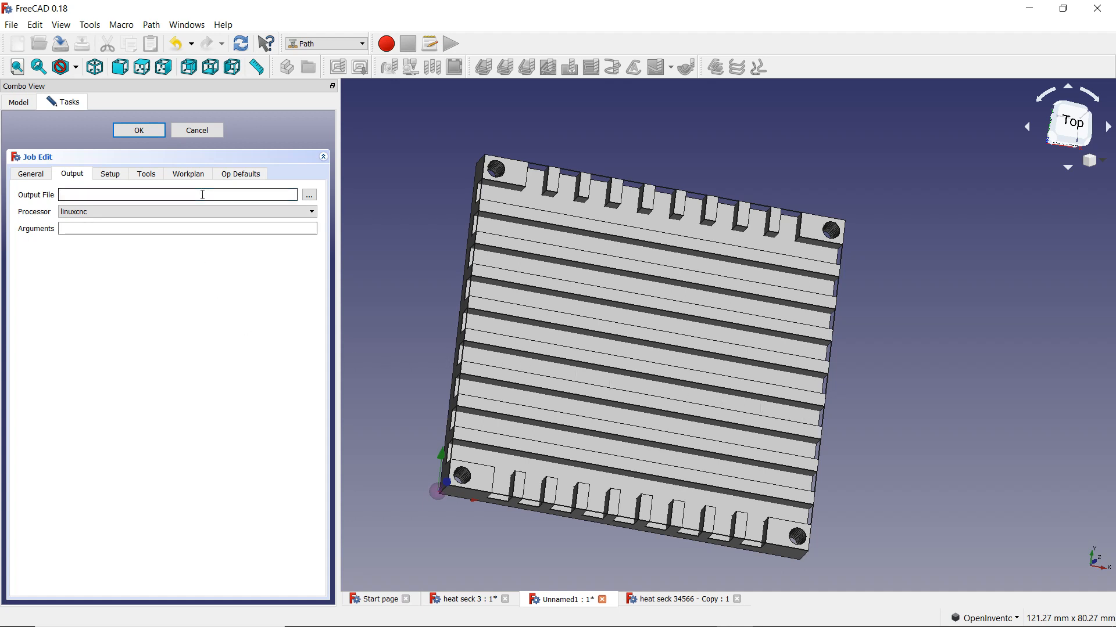
type("gtrhtyhytjhyt")
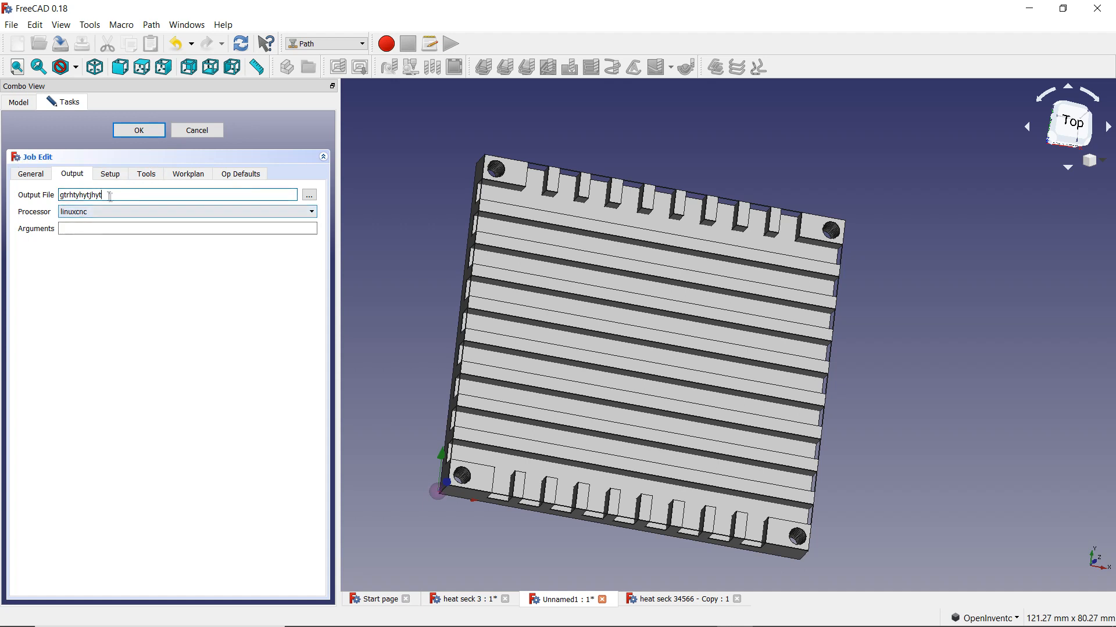
- Create a tool controller in the job for the 3.17 mm hq master tool from the tool library
left_click(147, 175)
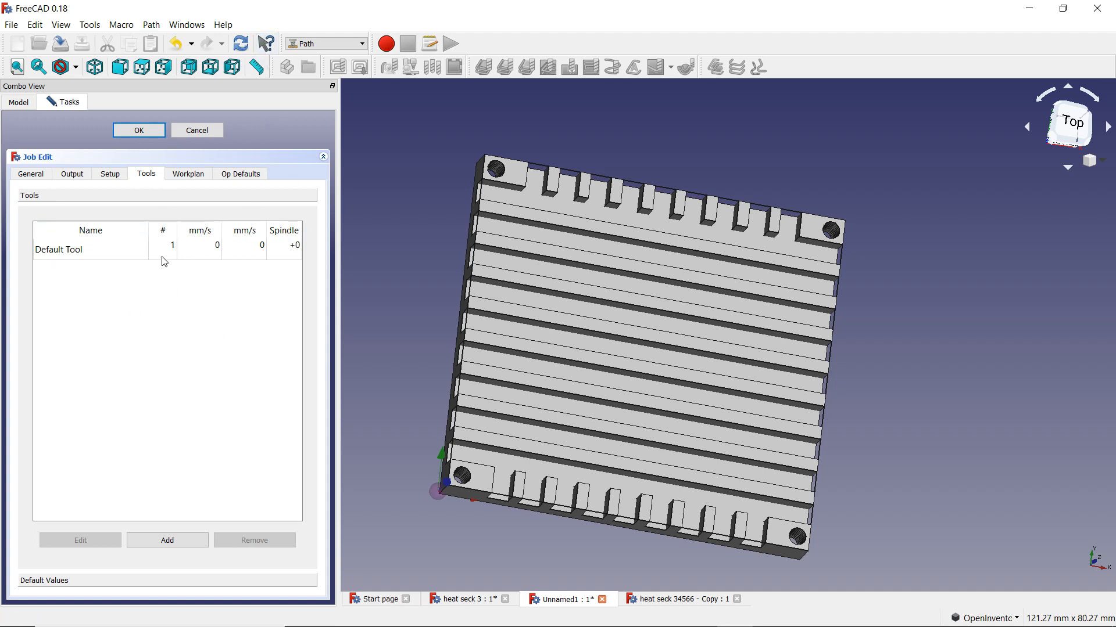
left_click(176, 546)
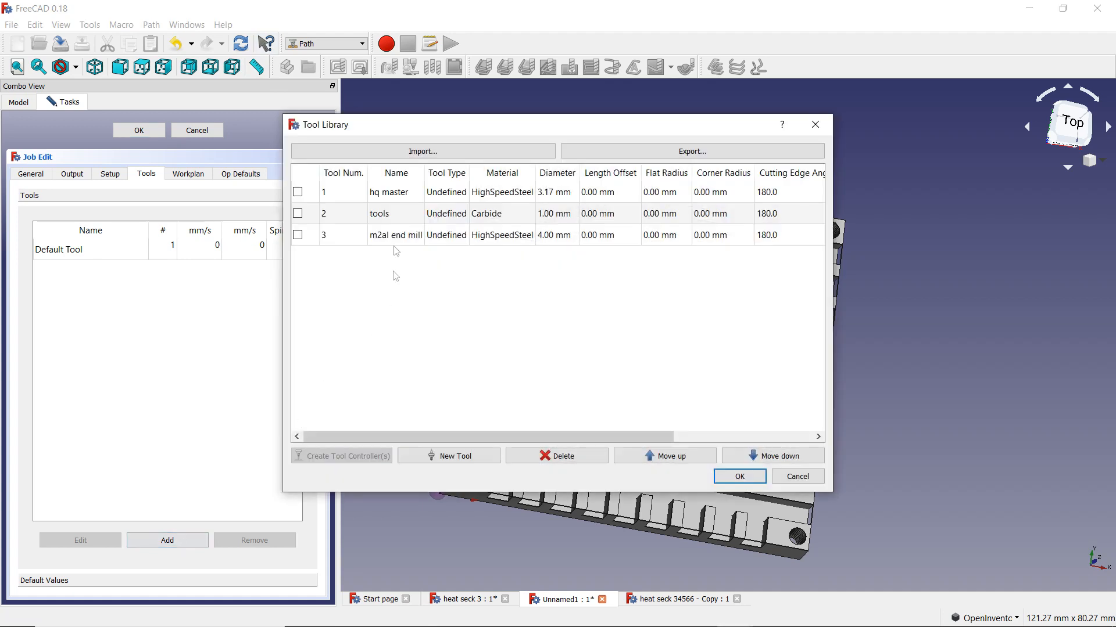
left_click(299, 194)
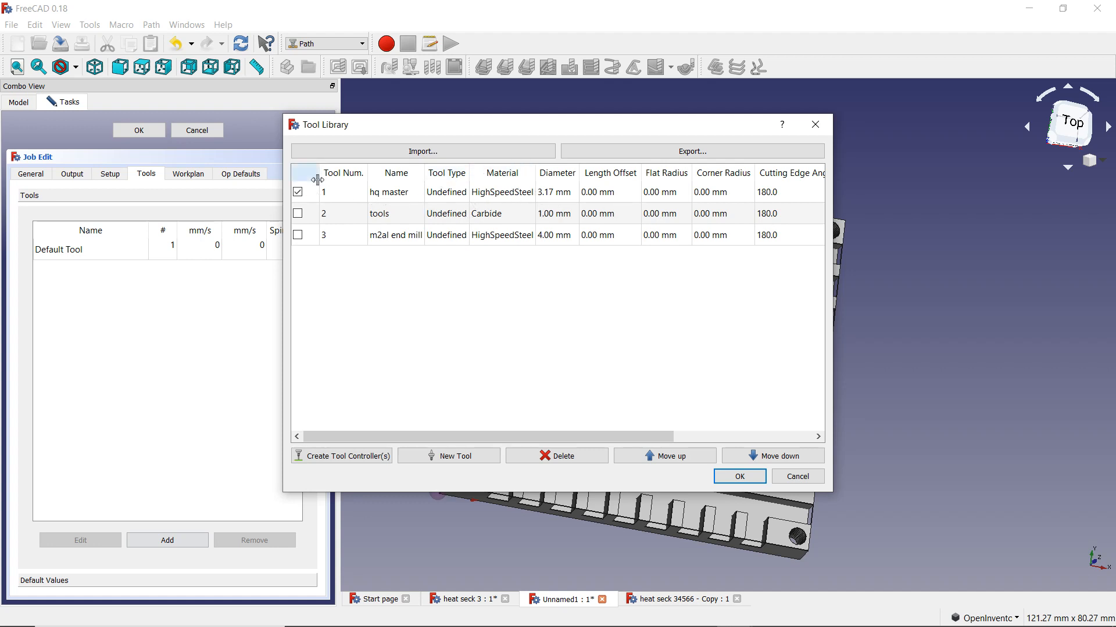
left_click(333, 463)
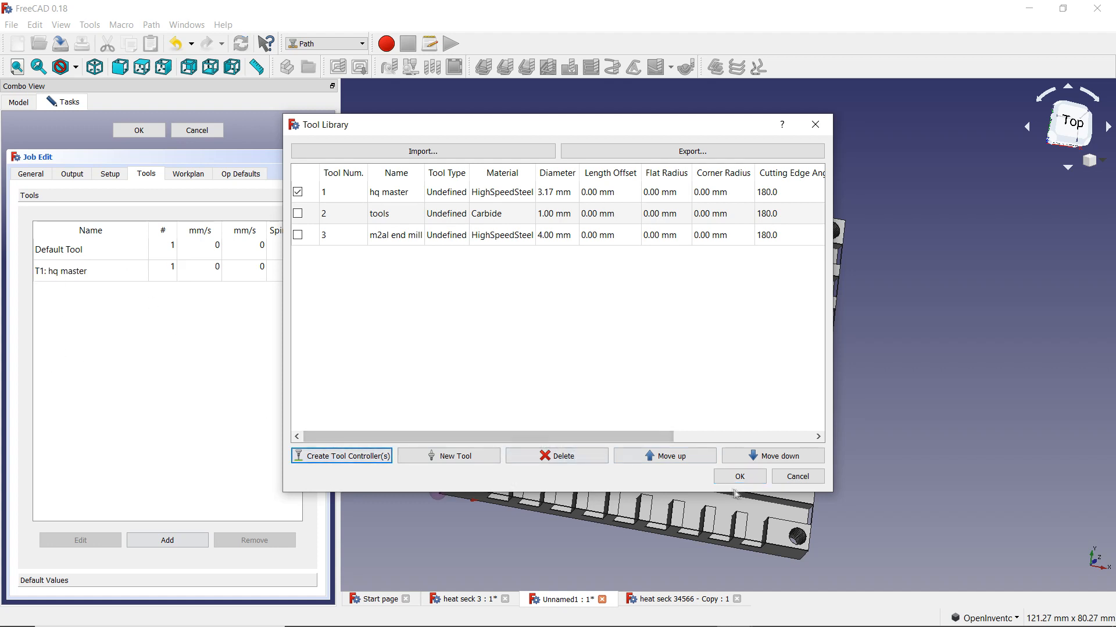
left_click(739, 478)
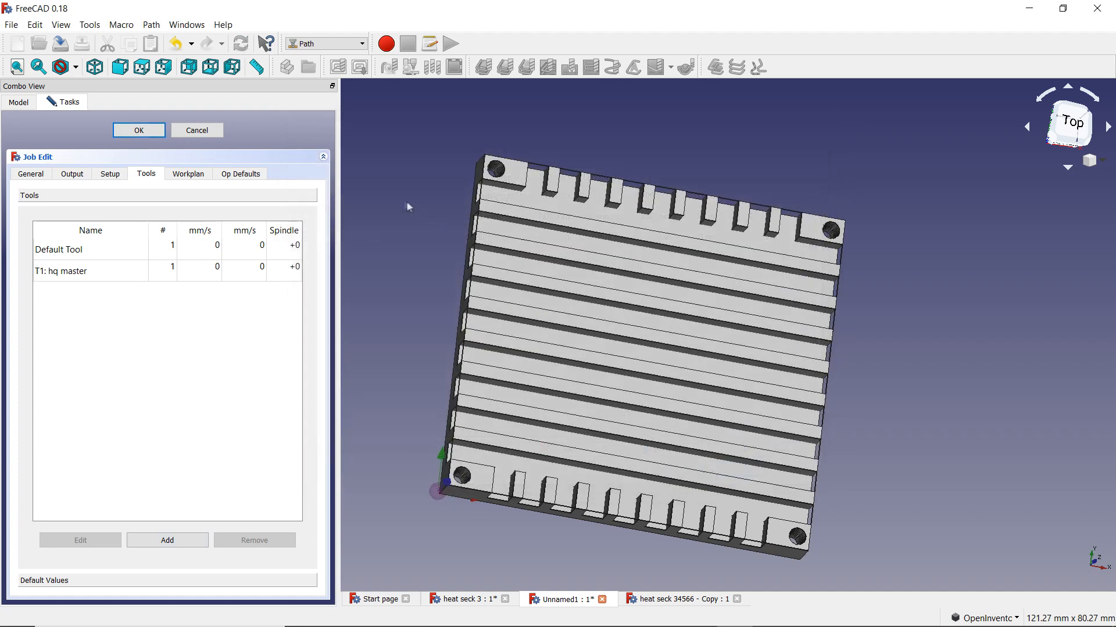
- Remove the Default Tool from the job's tool list and select the hq master controller
left_click(64, 258)
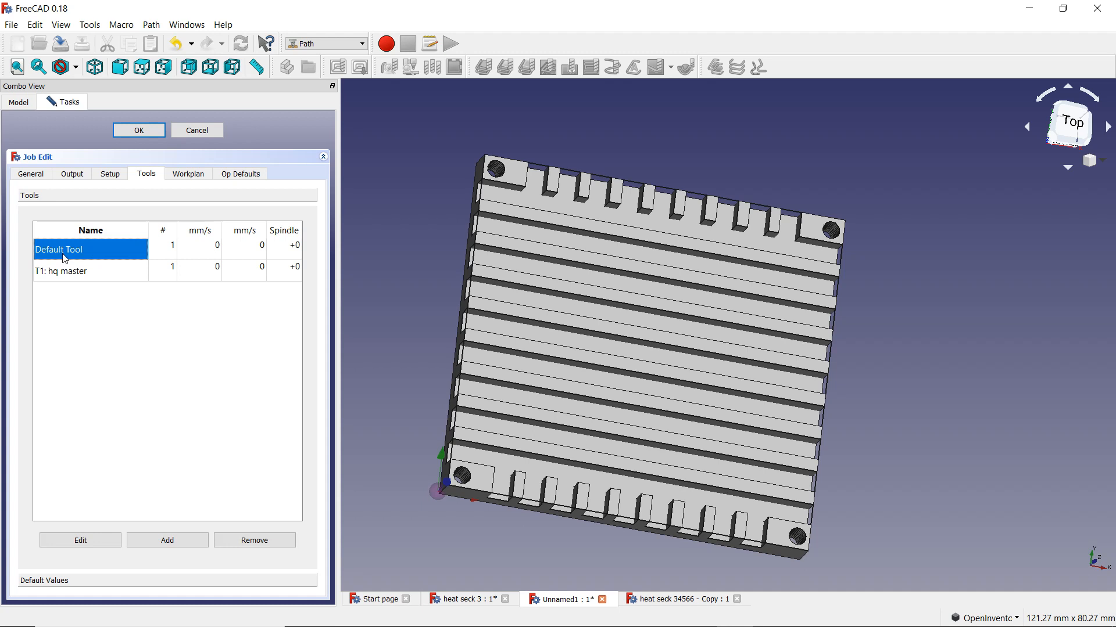
left_click(273, 541)
left_click(118, 246)
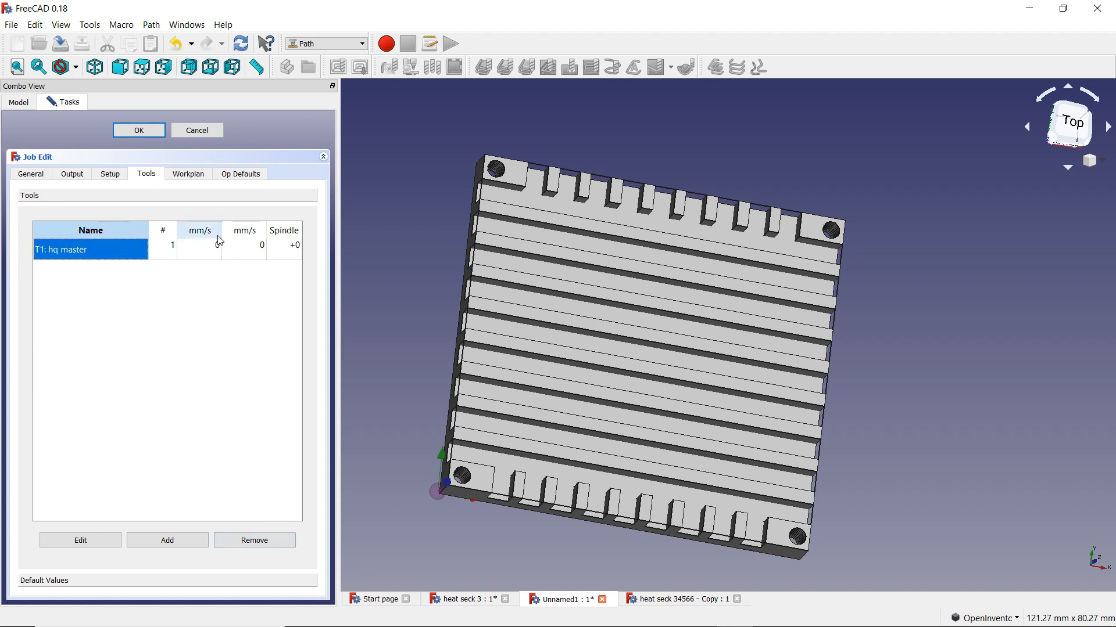
left_click(200, 255)
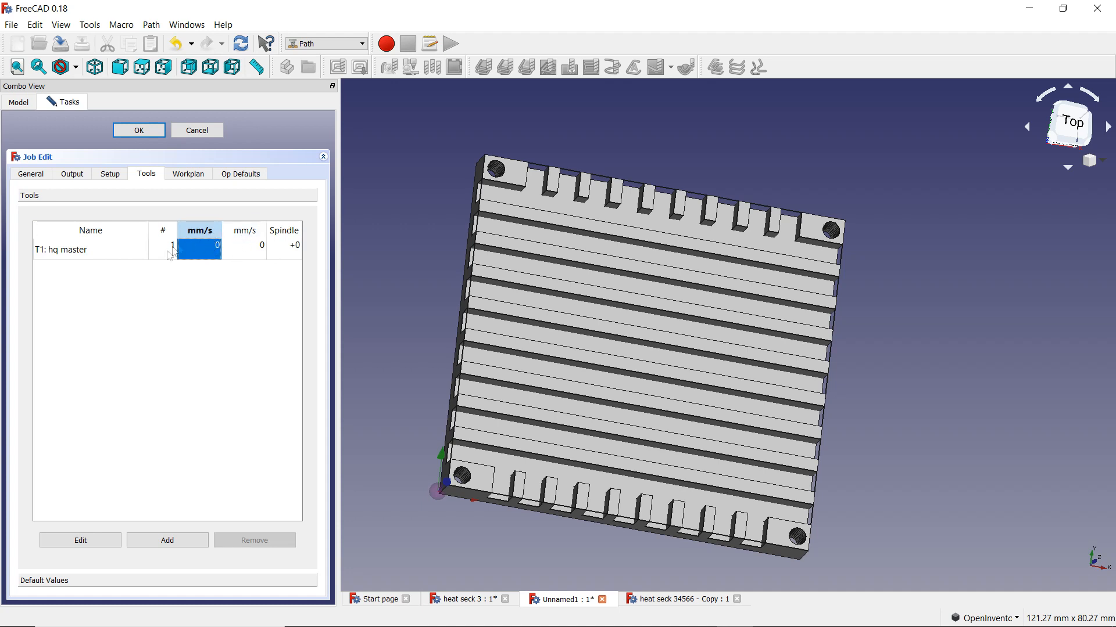
left_click(97, 253)
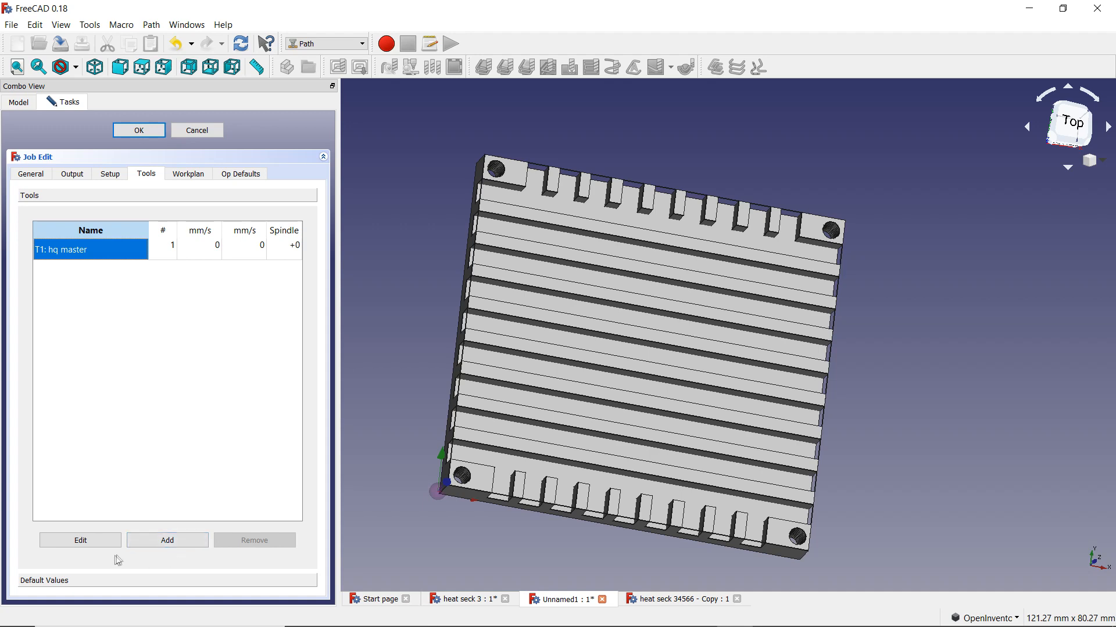
left_click(152, 542)
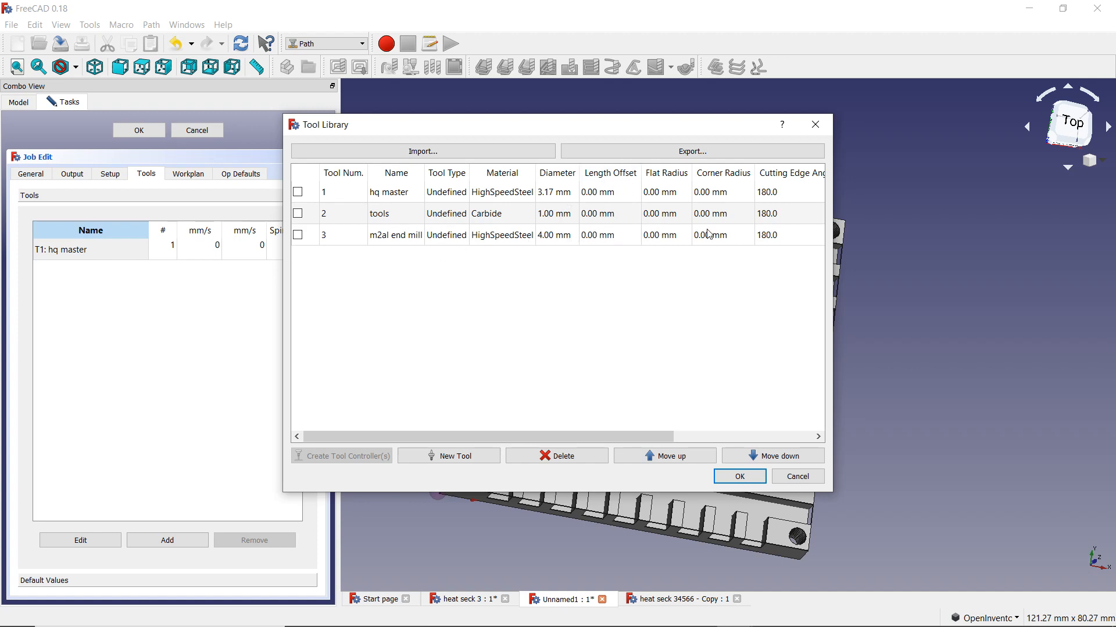
left_click(791, 480)
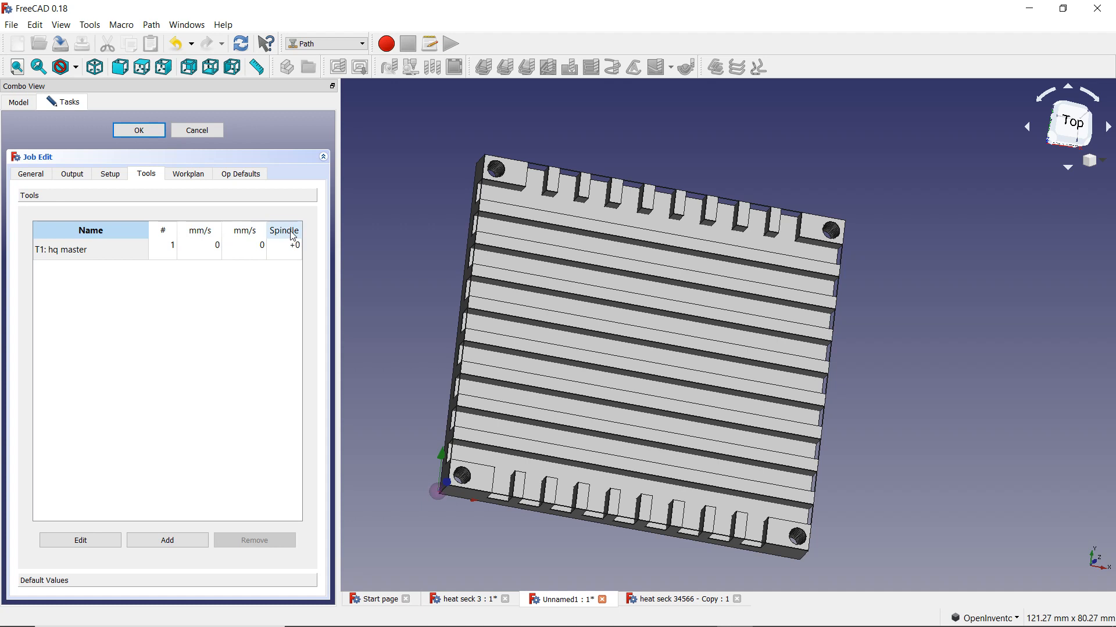
- Set both feed rates of the hq master tool controller to 20 mm/s
left_click(200, 254)
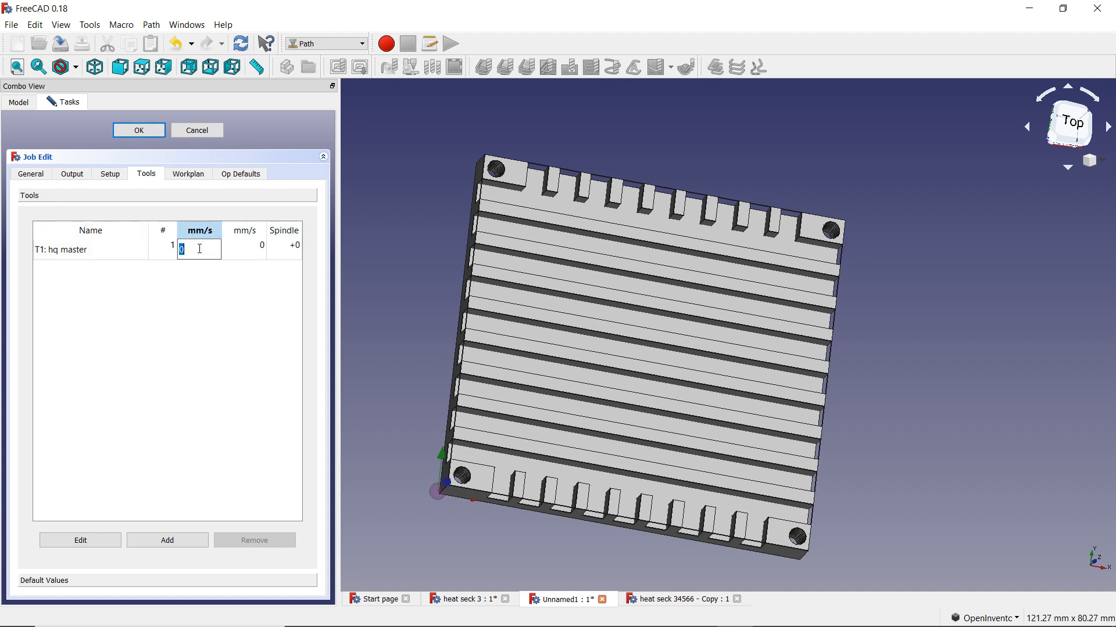
type("20")
double_click(260, 254)
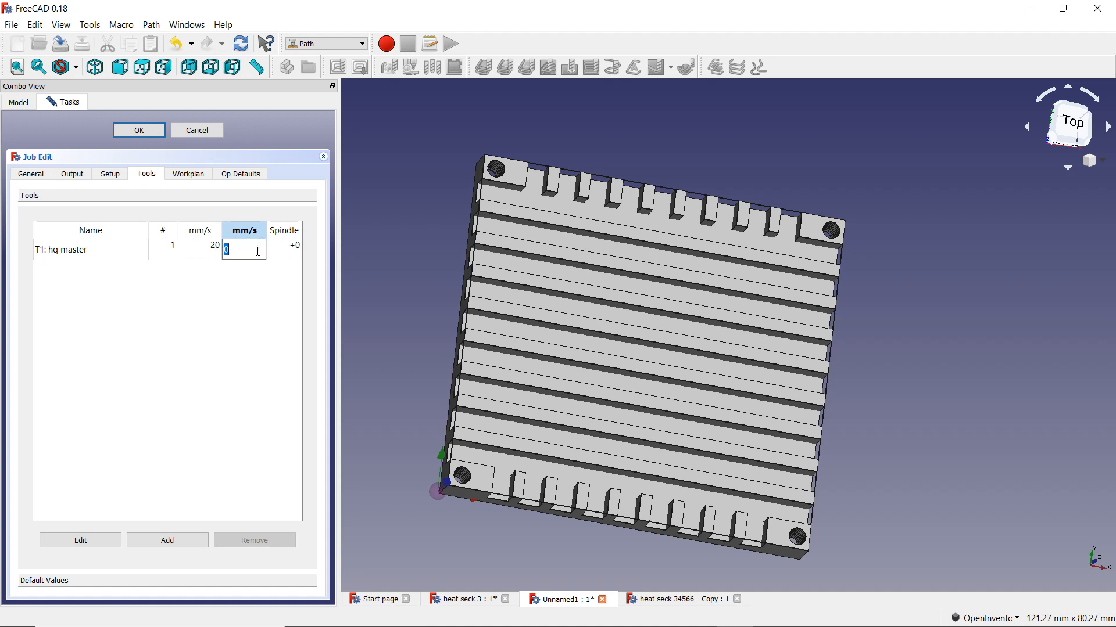
type("20")
left_click(246, 303)
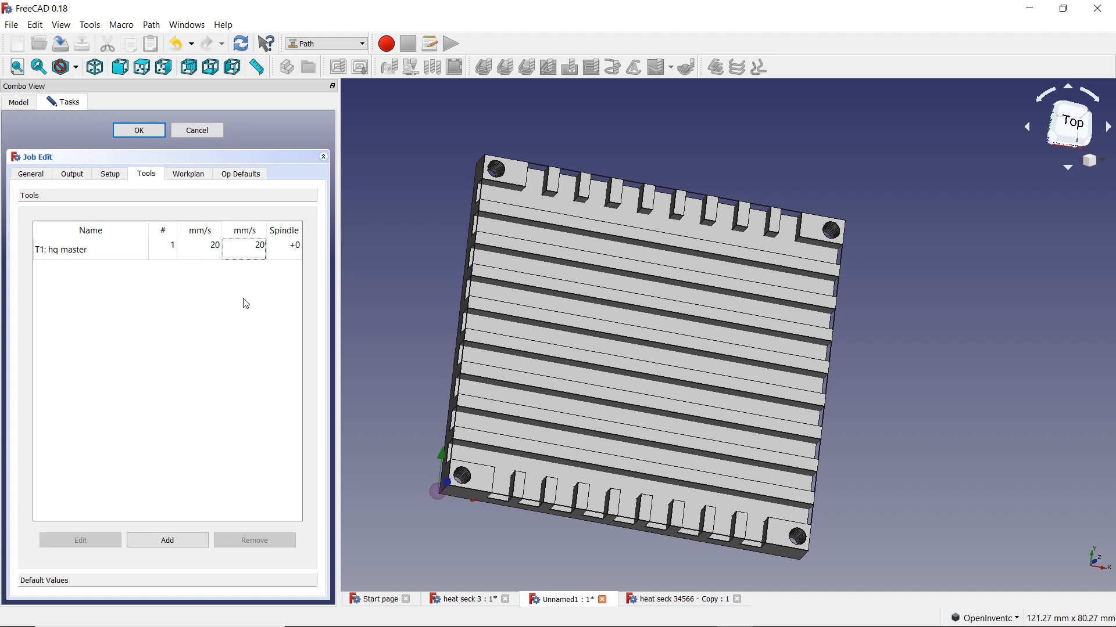
- Set the spindle speed of the hq master tool controller to 3000
left_click(283, 257)
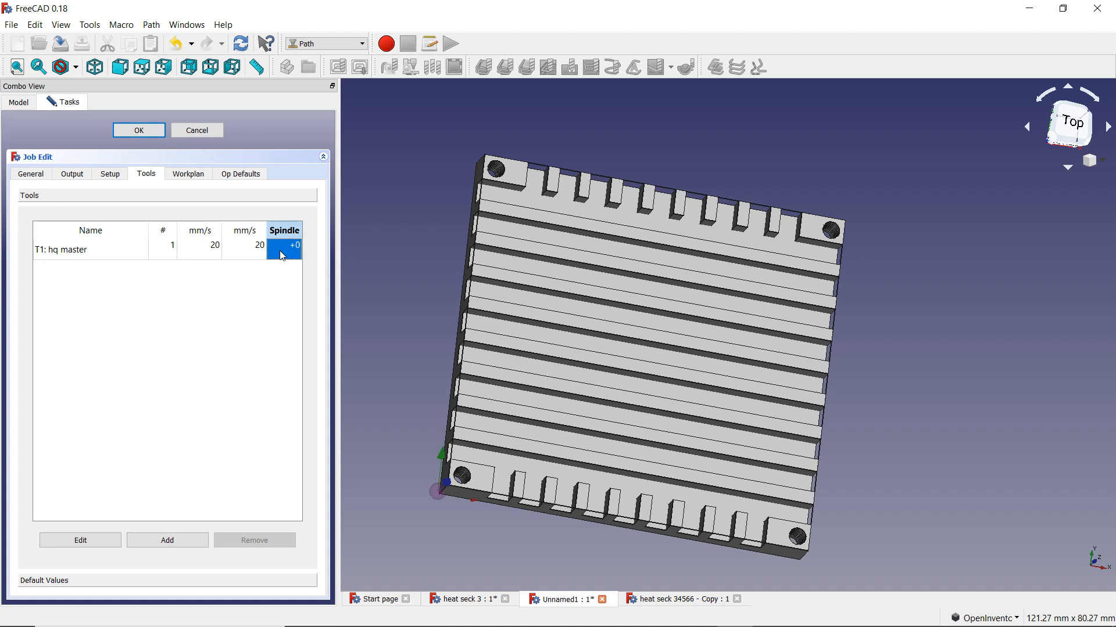
key("3")
double_click(283, 257)
type("3000")
left_click(251, 336)
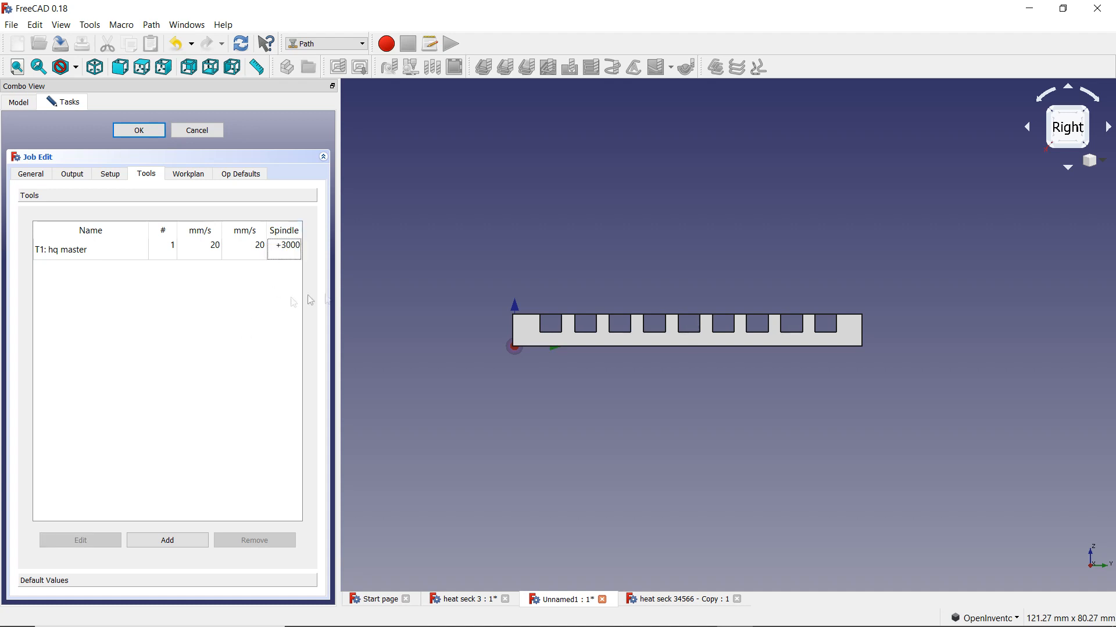
double_click(195, 253)
double_click(249, 250)
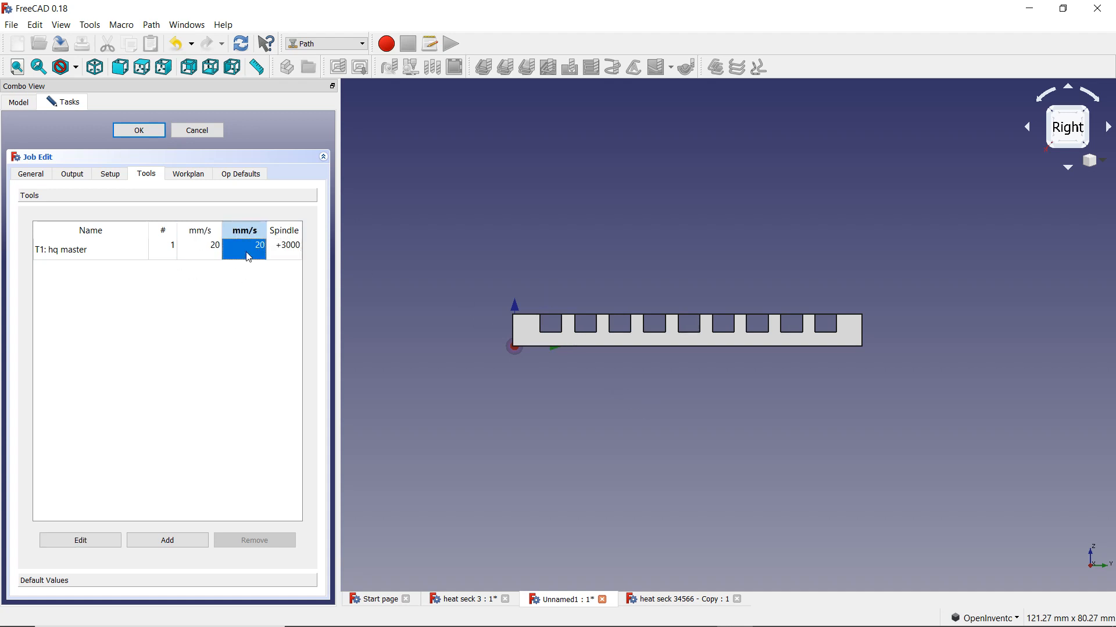
left_click(293, 259)
left_click(284, 321)
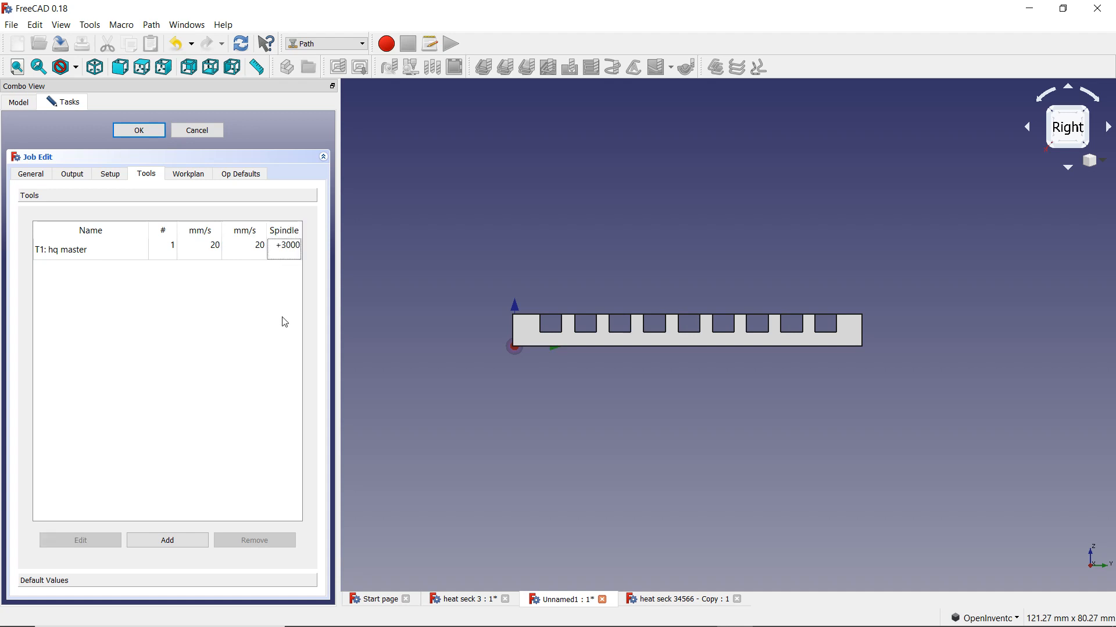
- Review the job's workplan, operation defaults, setup, tools and output settings, and accept the job
left_click(1069, 110)
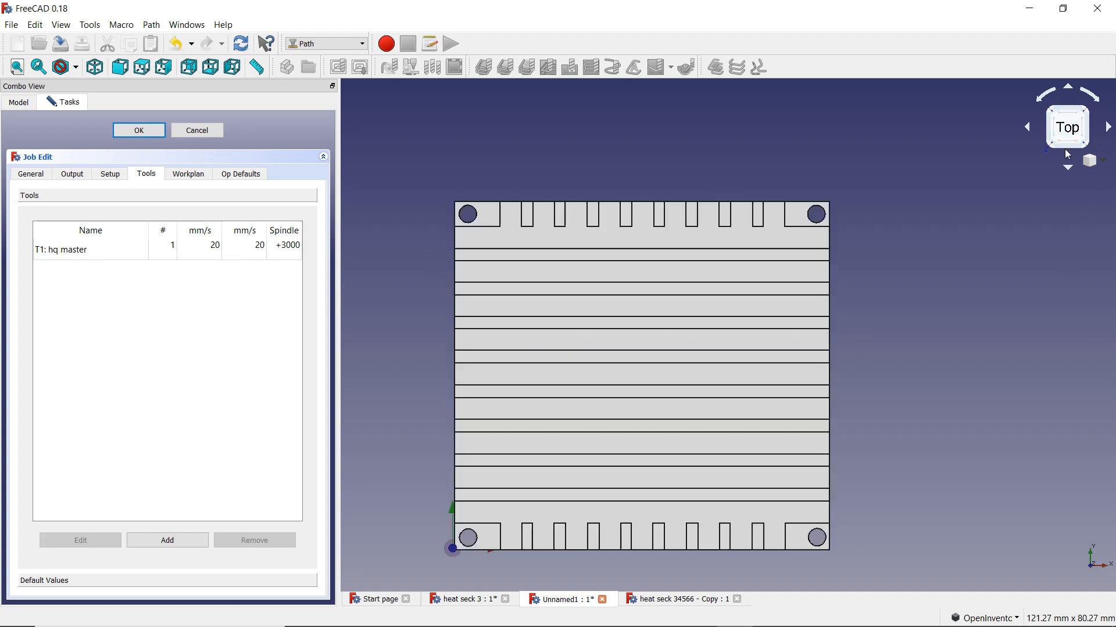
middle_click_drag(655, 430, 716, 360)
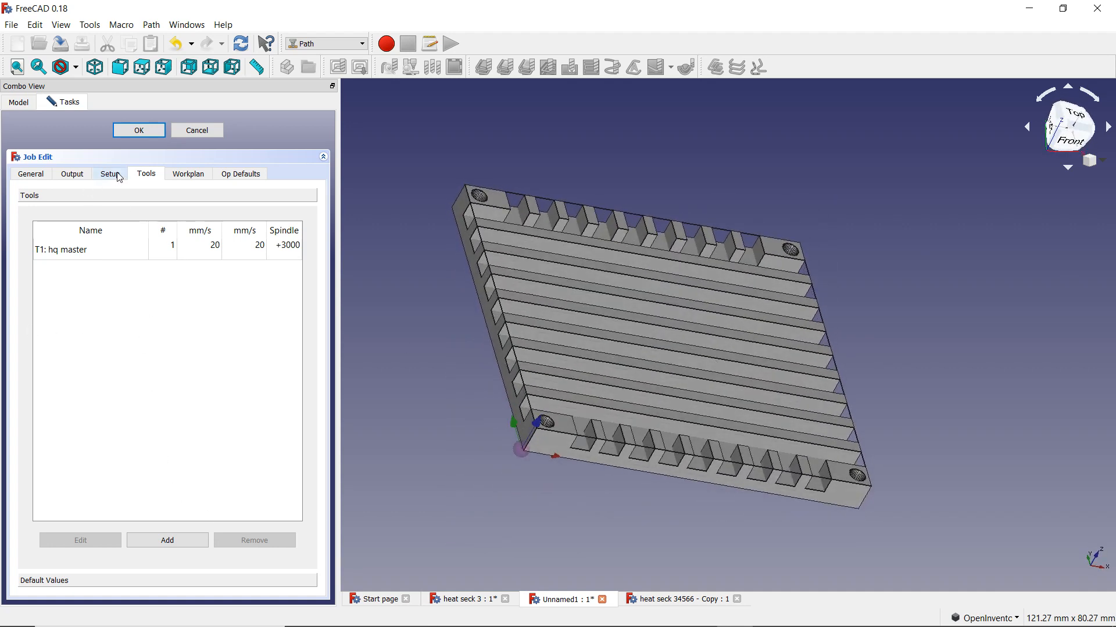
left_click(189, 177)
left_click(249, 179)
left_click(172, 178)
left_click(146, 178)
left_click(110, 179)
left_click(68, 176)
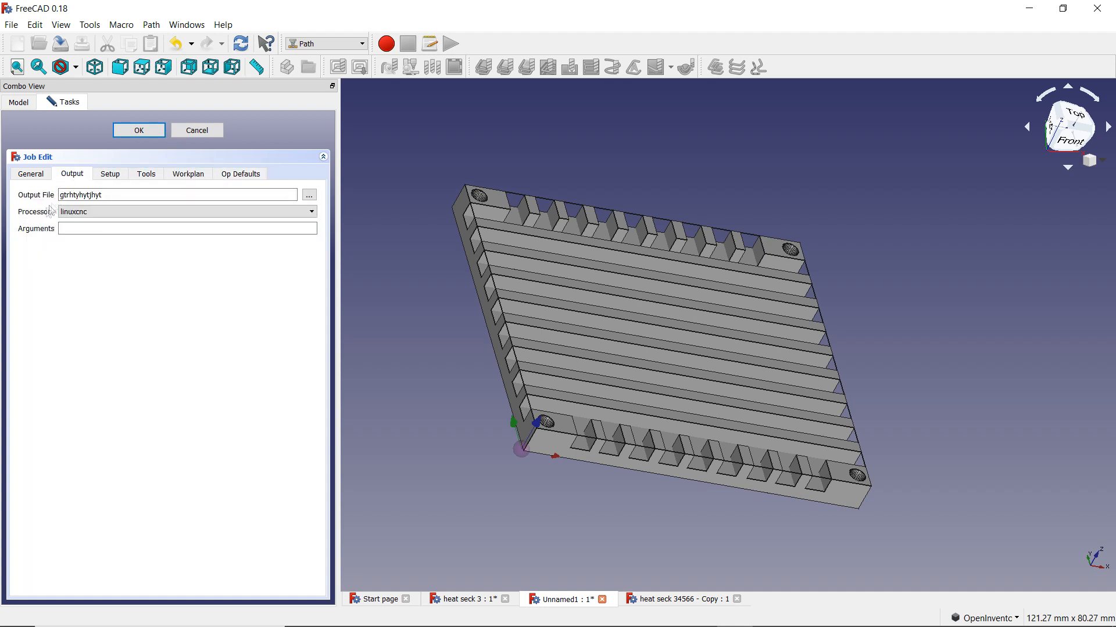
left_click(139, 130)
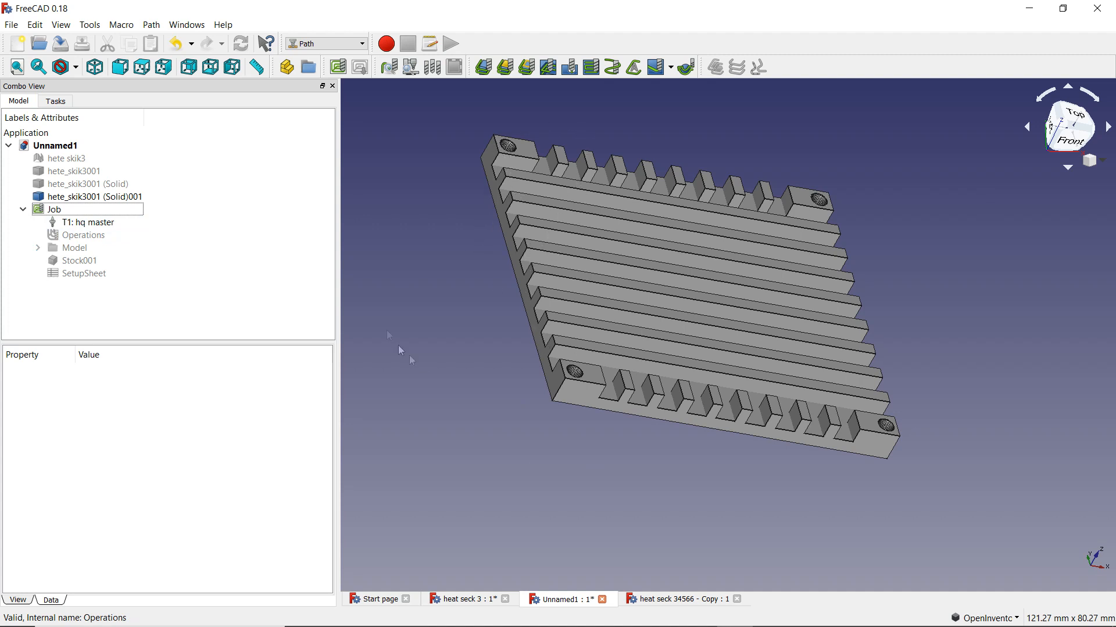
- Create a Pocket Shape operation for the heat sink with the hq master tool and open its base geometry list
middle_click_drag(574, 200, 546, 234)
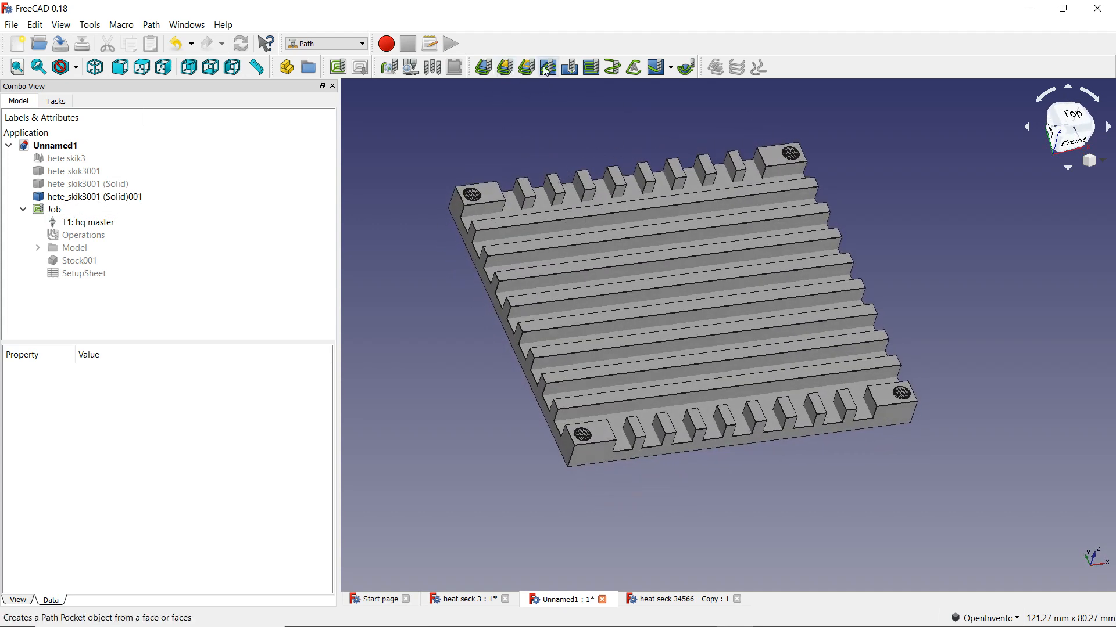
middle_click_drag(525, 186, 584, 296)
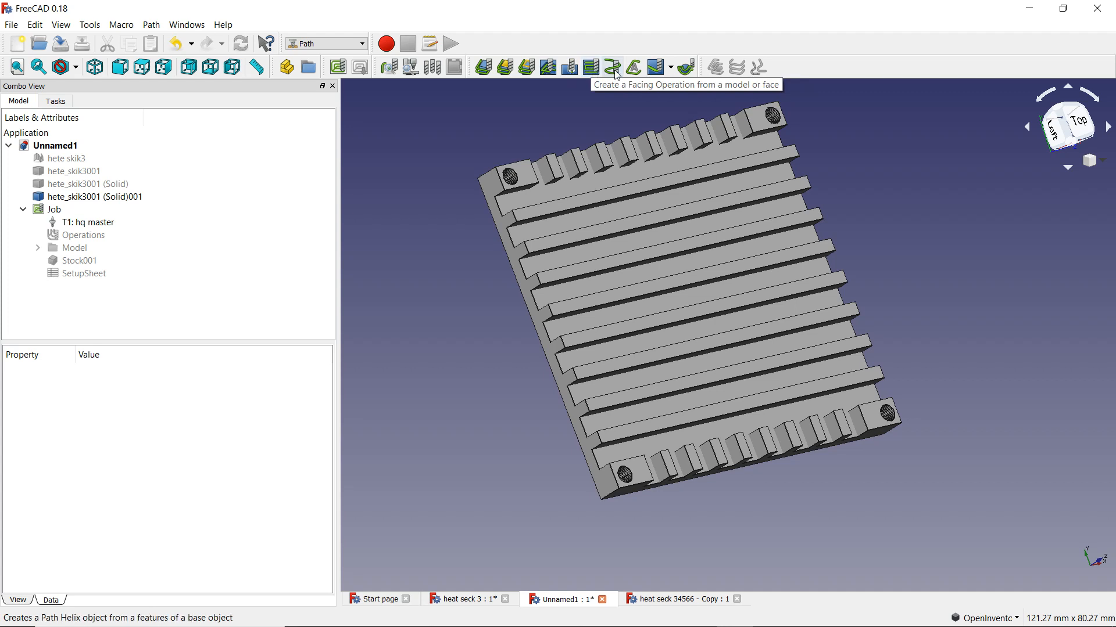
left_click(548, 67)
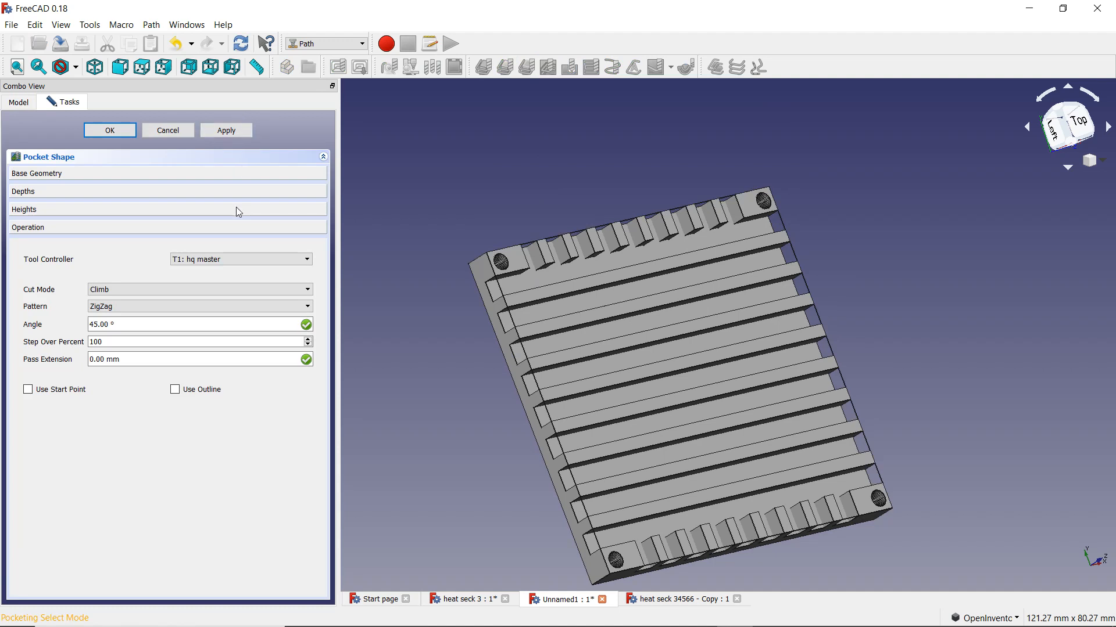
left_click(157, 175)
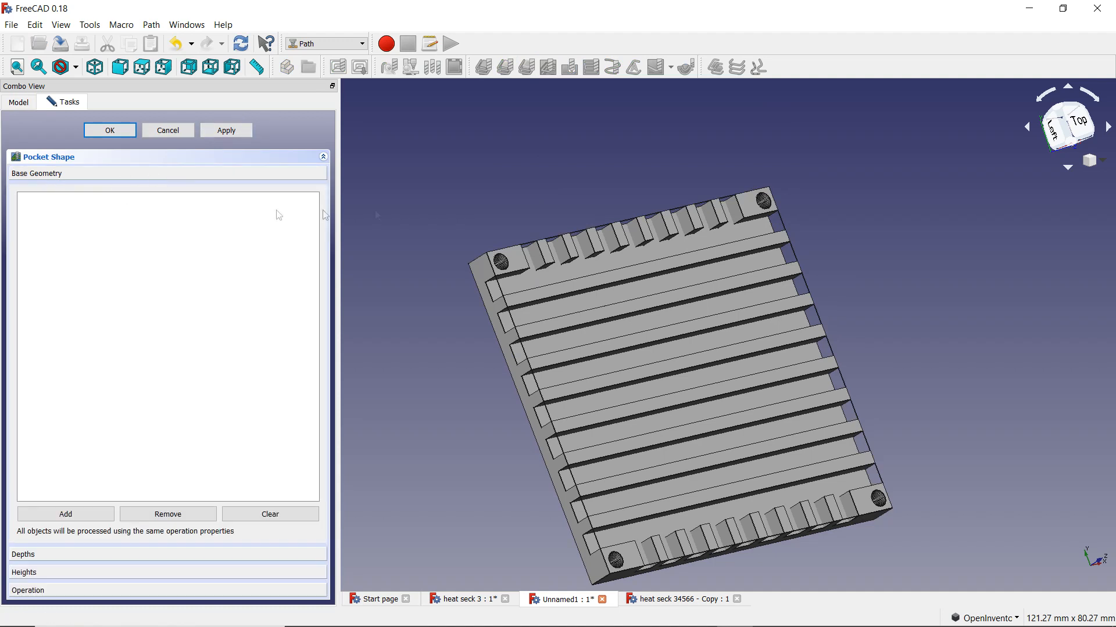
middle_click_drag(552, 468, 560, 405)
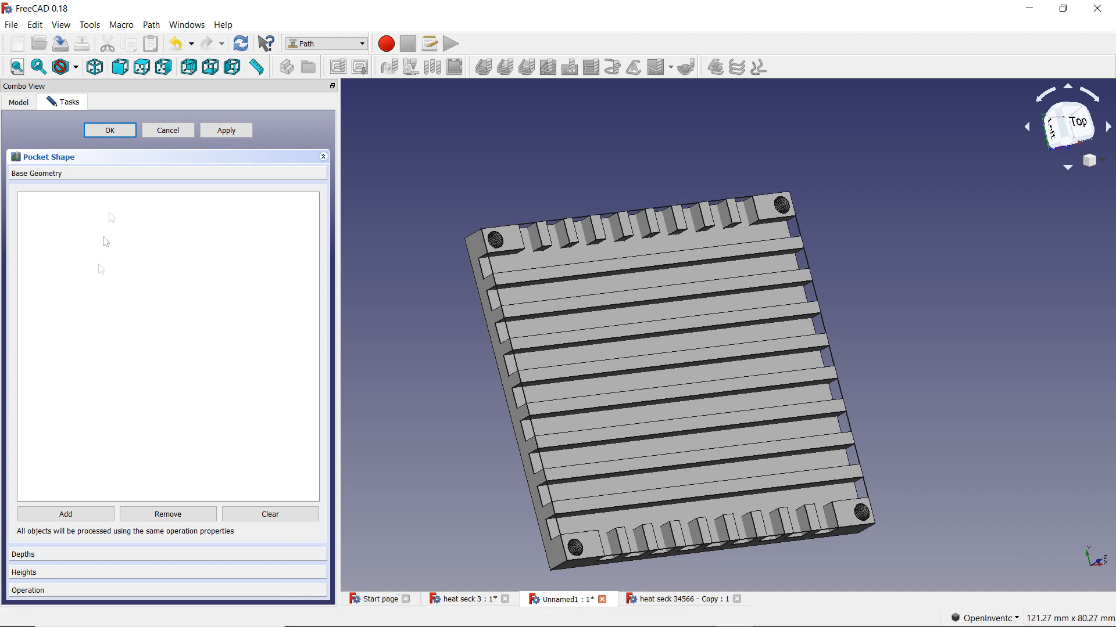
- Switch the navigation style to CAD and add the nine channel floor faces of the heat sink to the pocket's base geometry
left_click(976, 618)
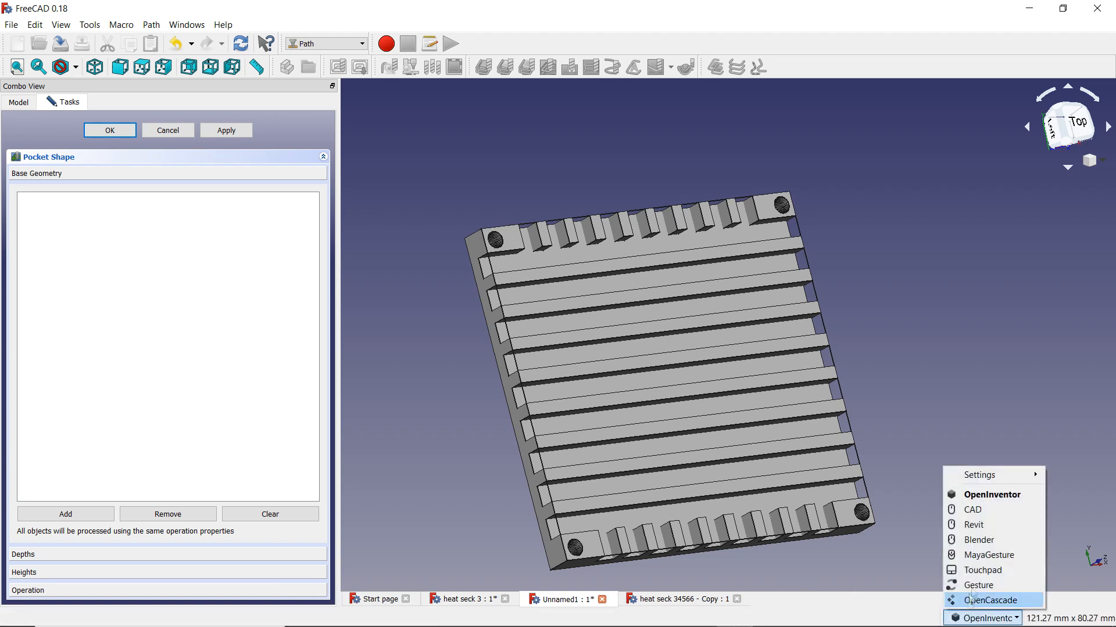
left_click(972, 509)
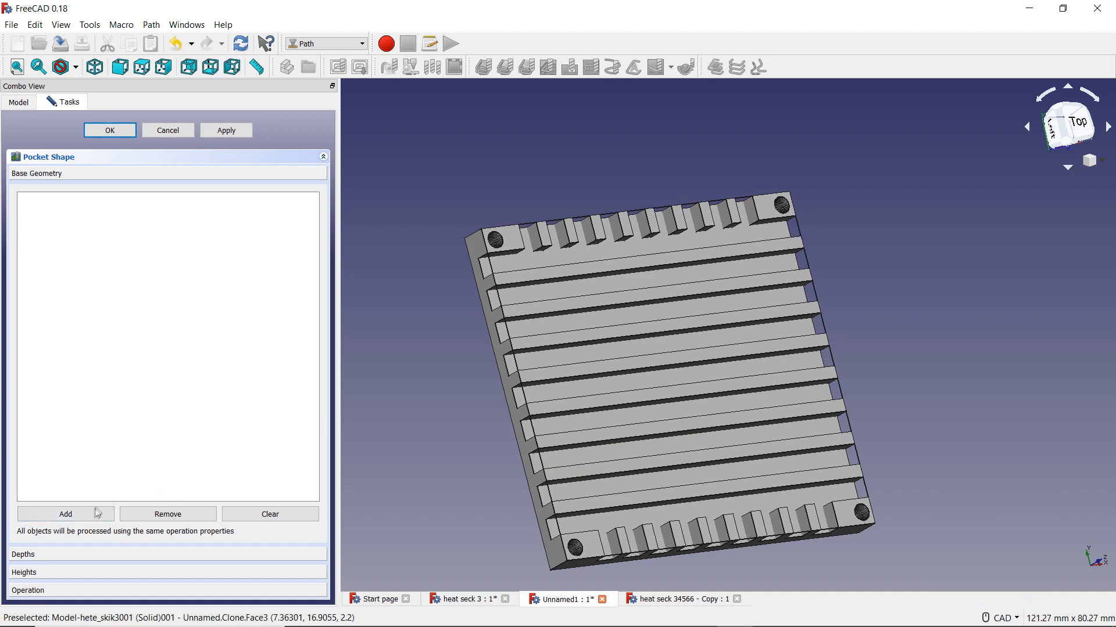
left_click(506, 260)
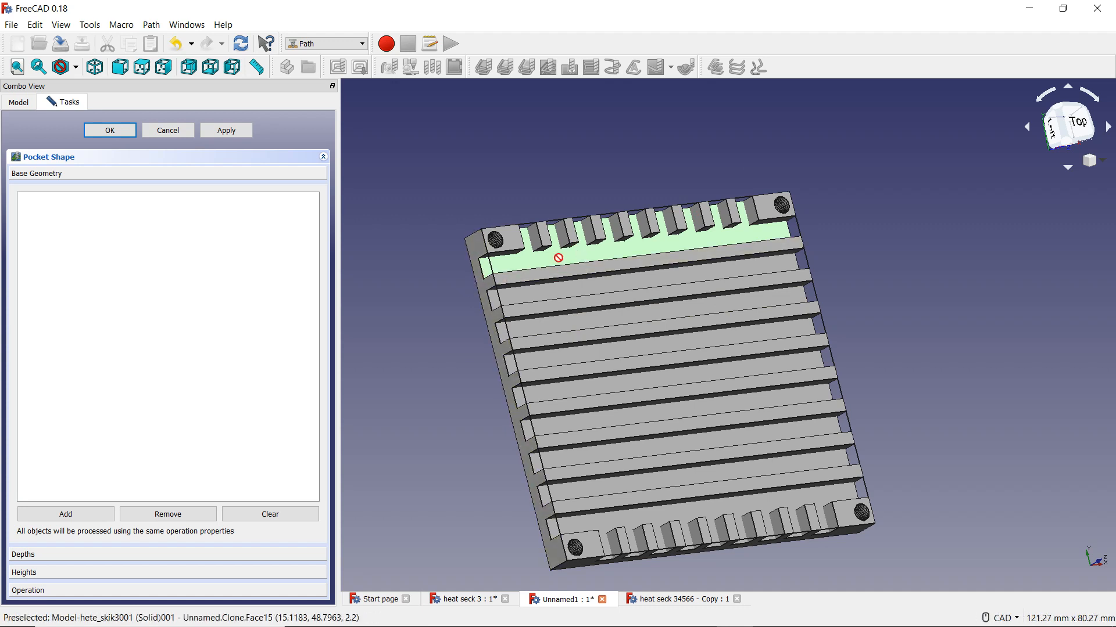
left_click(558, 289)
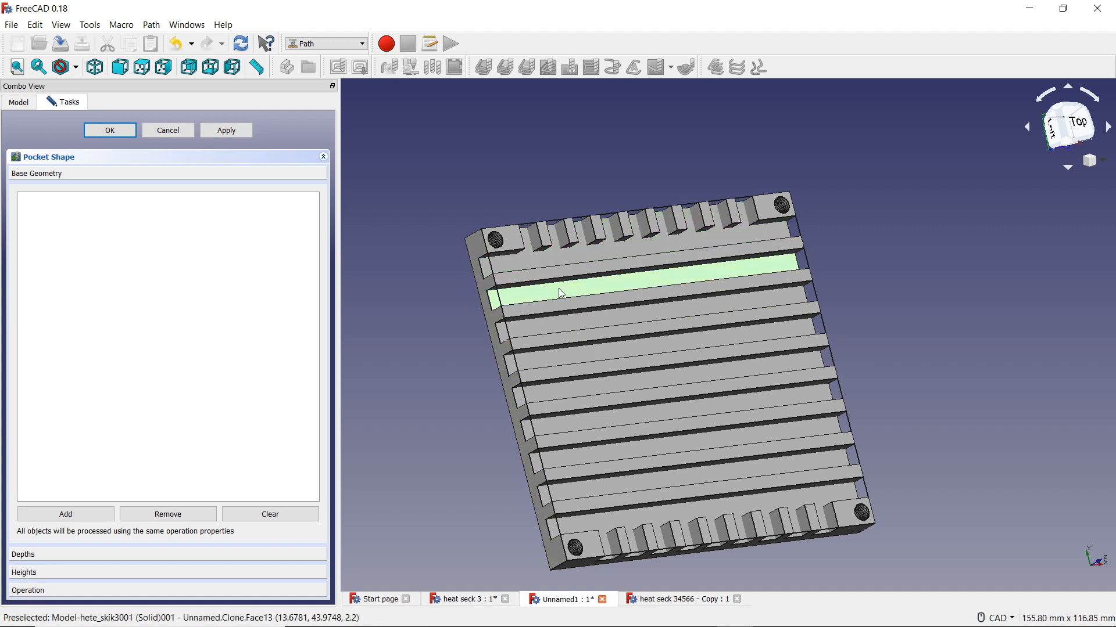
left_click(534, 264)
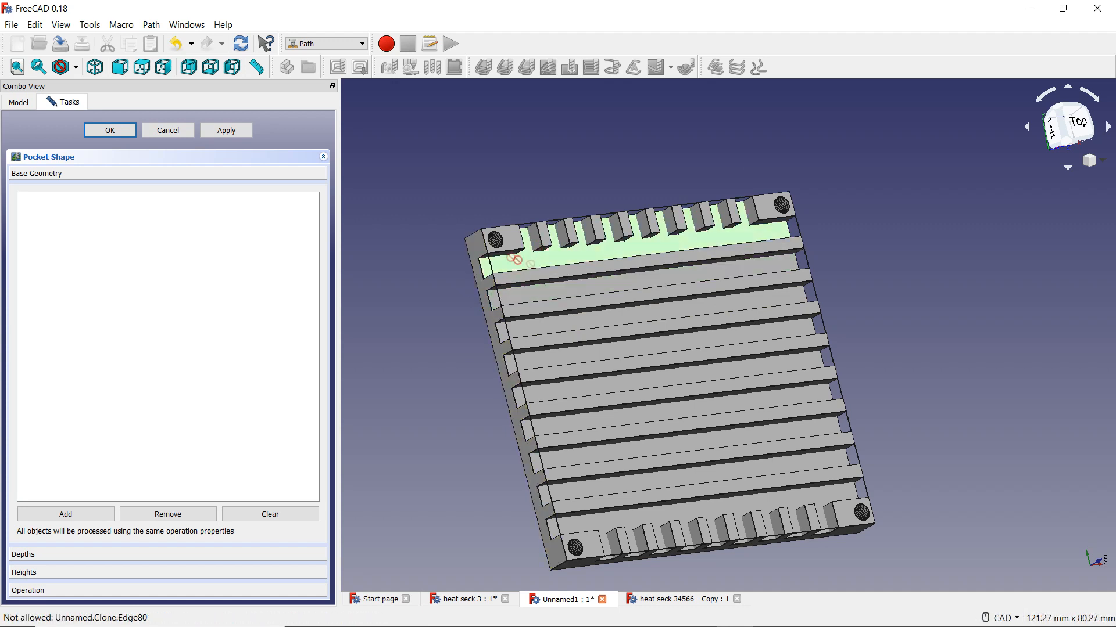
left_click(93, 518)
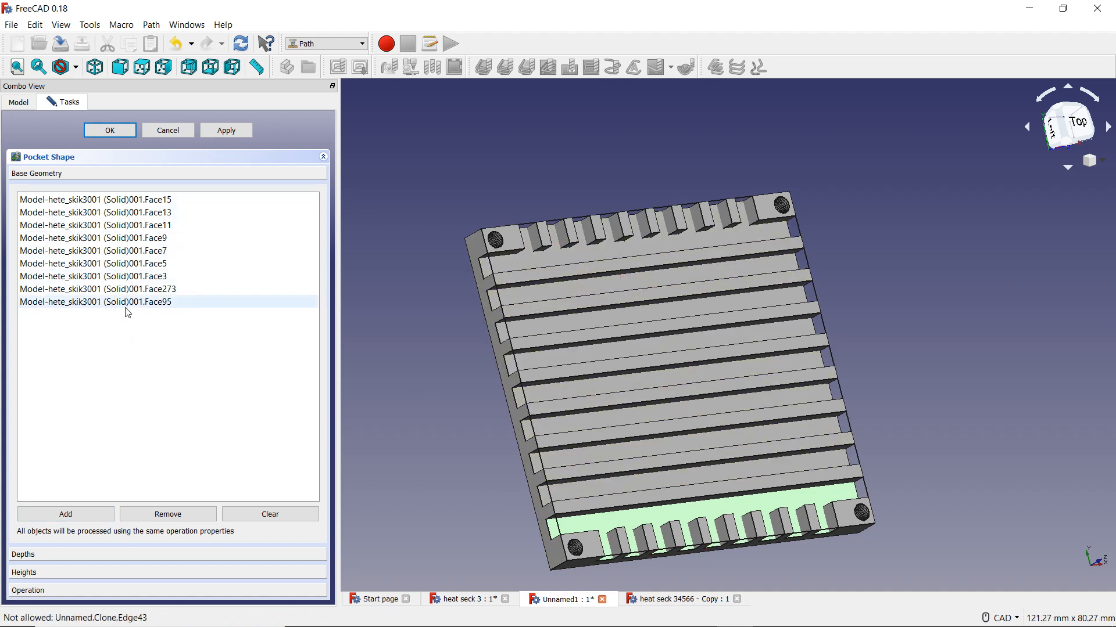
- Check the listed base geometry faces one by one on the model, and apply the pocket operation to generate its toolpath
left_click(125, 289)
left_click(127, 277)
left_click(126, 265)
left_click(125, 251)
left_click(125, 236)
left_click(125, 226)
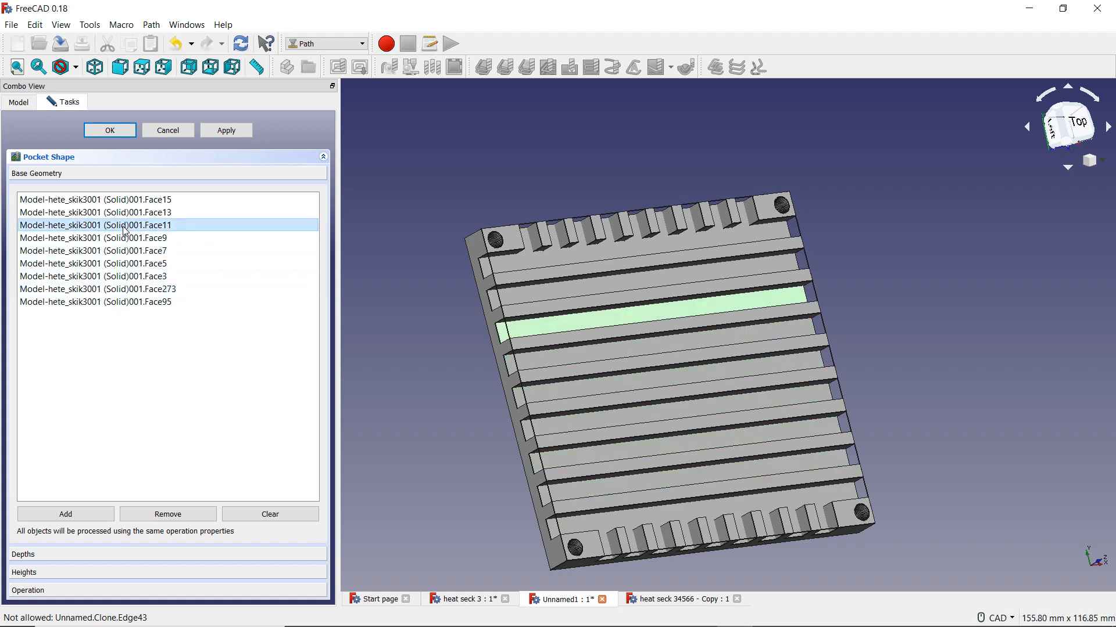
left_click(128, 212)
left_click(133, 200)
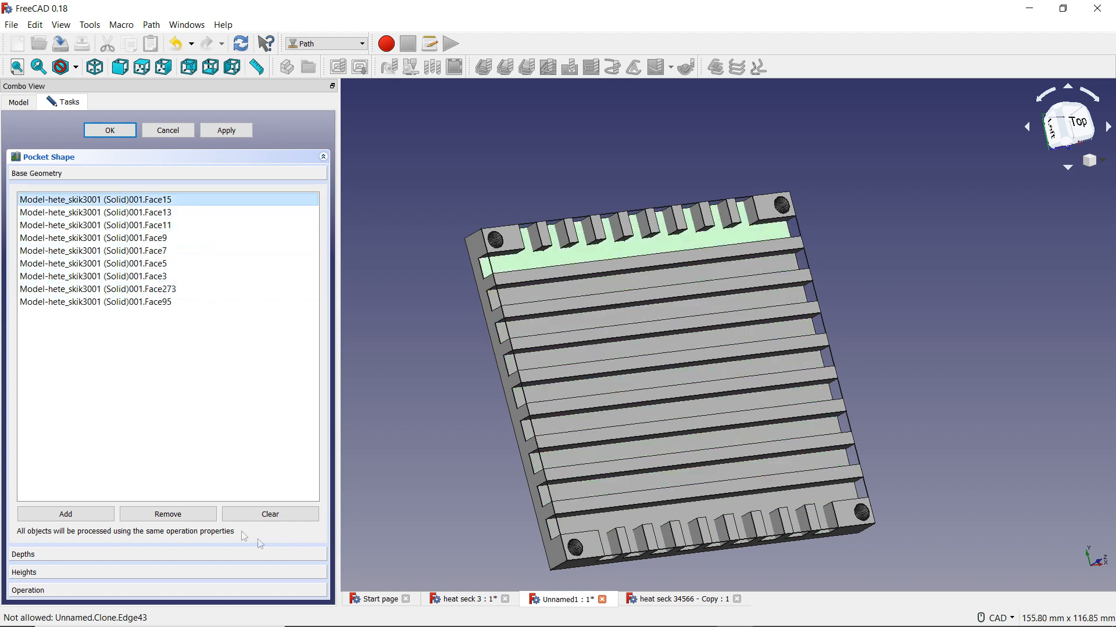
left_click(241, 129)
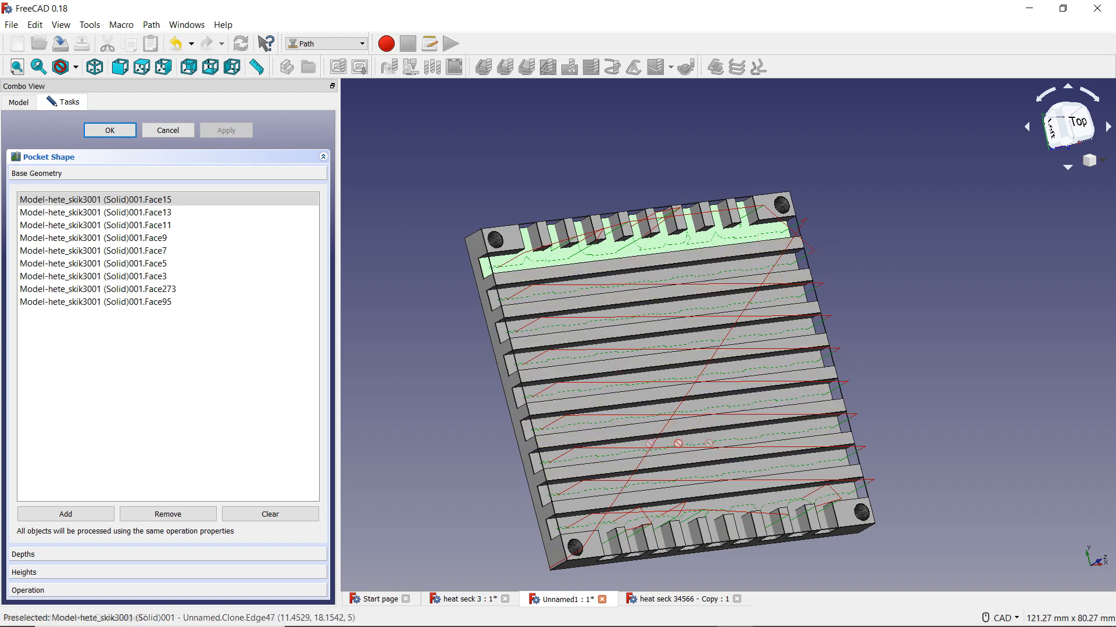
- Replace the pocket's step down formula with .20 to set it to 0.20 mm, and recalculate the toolpath
left_click(156, 556)
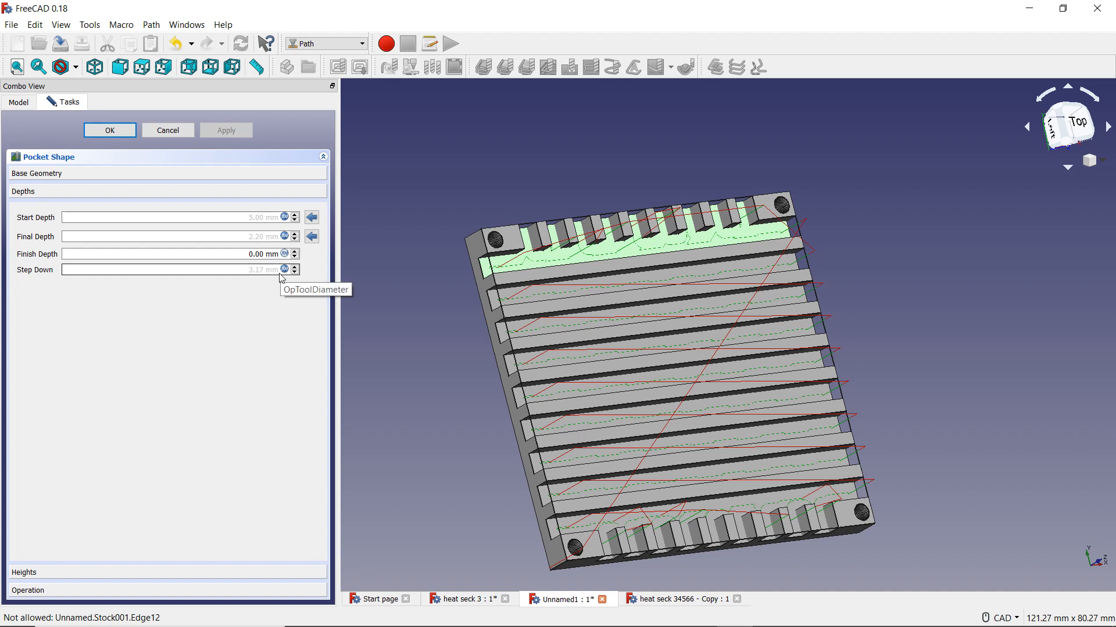
left_click(284, 270)
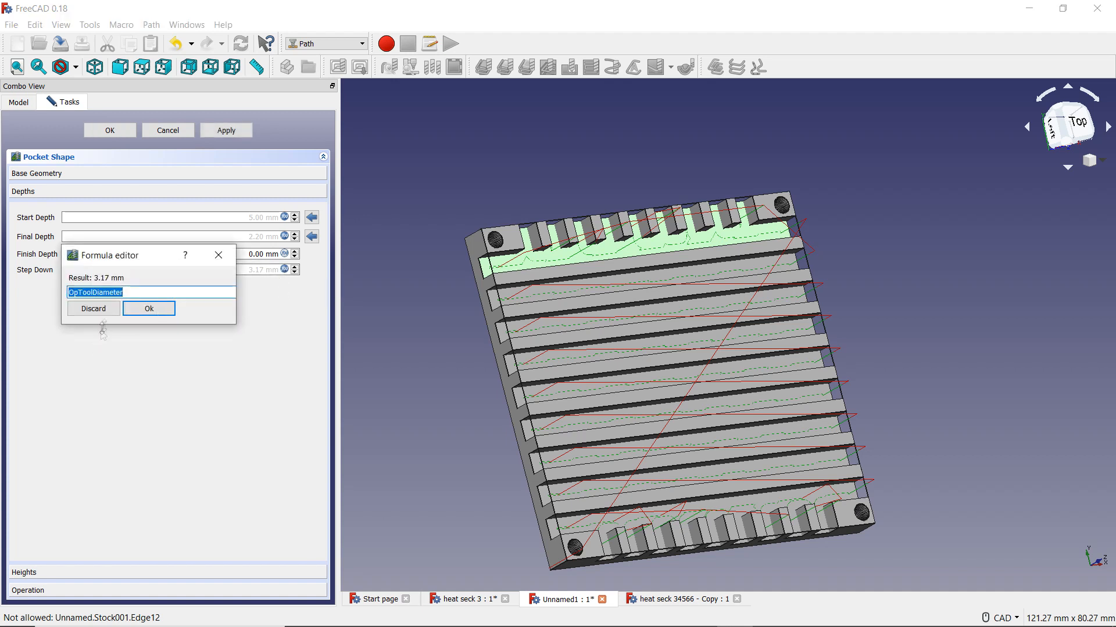
left_click(142, 297)
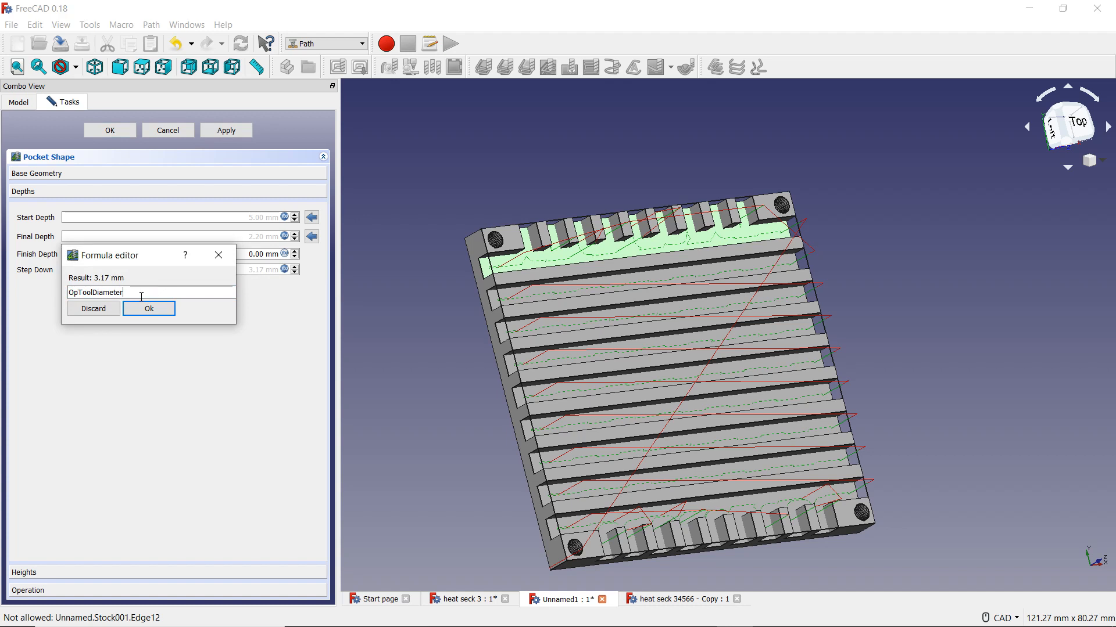
key("BackSpace")
key("BackSpace")
key("BackSpace")
key("BackSpace")
key("BackSpace")
key("BackSpace")
key("BackSpace")
key("BackSpace")
key("BackSpace")
key("BackSpace")
key("BackSpace")
key("BackSpace")
key("BackSpace")
key("BackSpace")
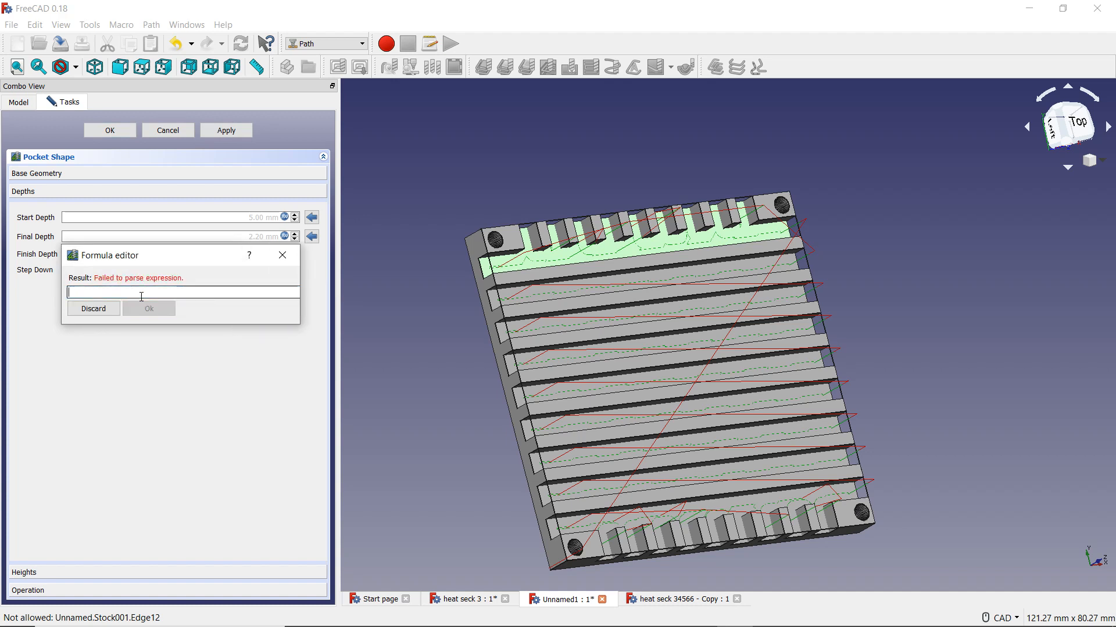
type(".20")
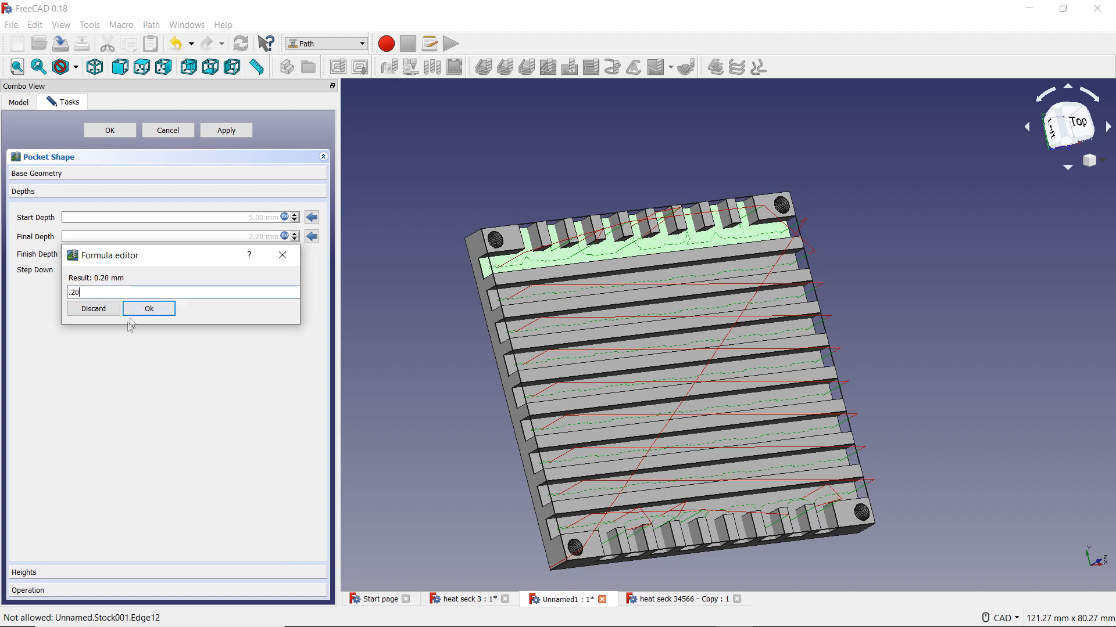
left_click(146, 309)
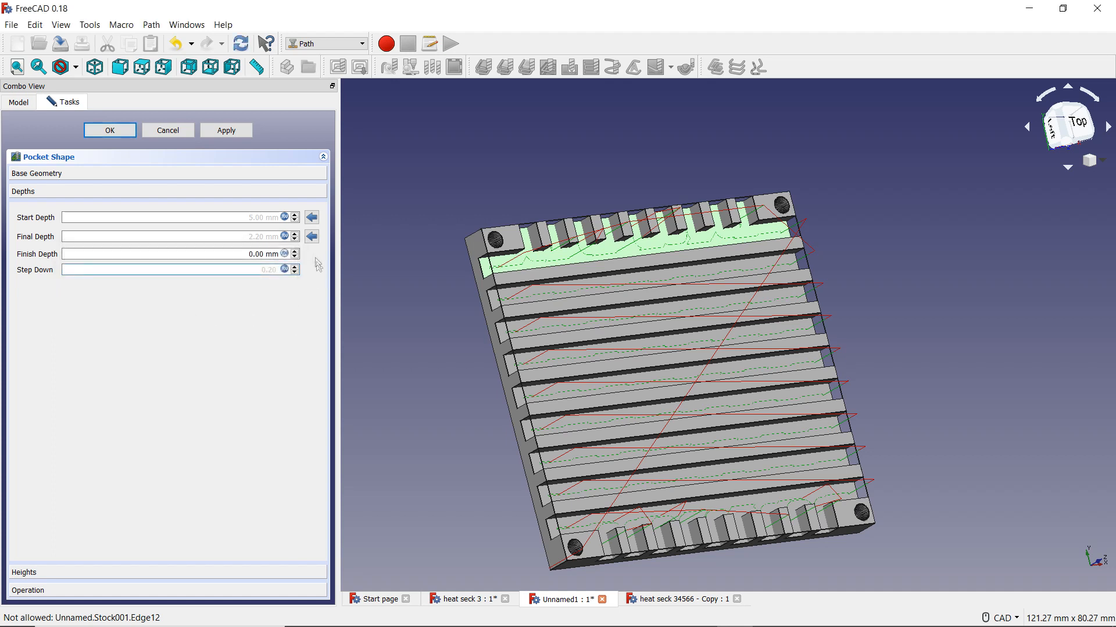
left_click(216, 131)
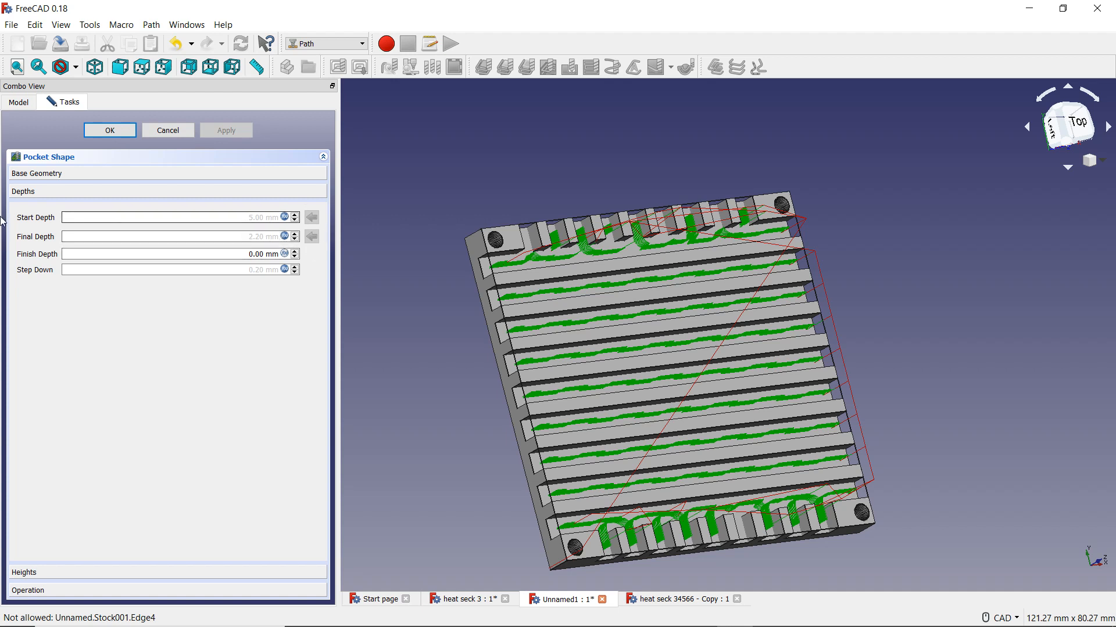
- Replace the pocket's start depth formula with .20 to set it to 0.20 mm
left_click(285, 217)
left_click(120, 241)
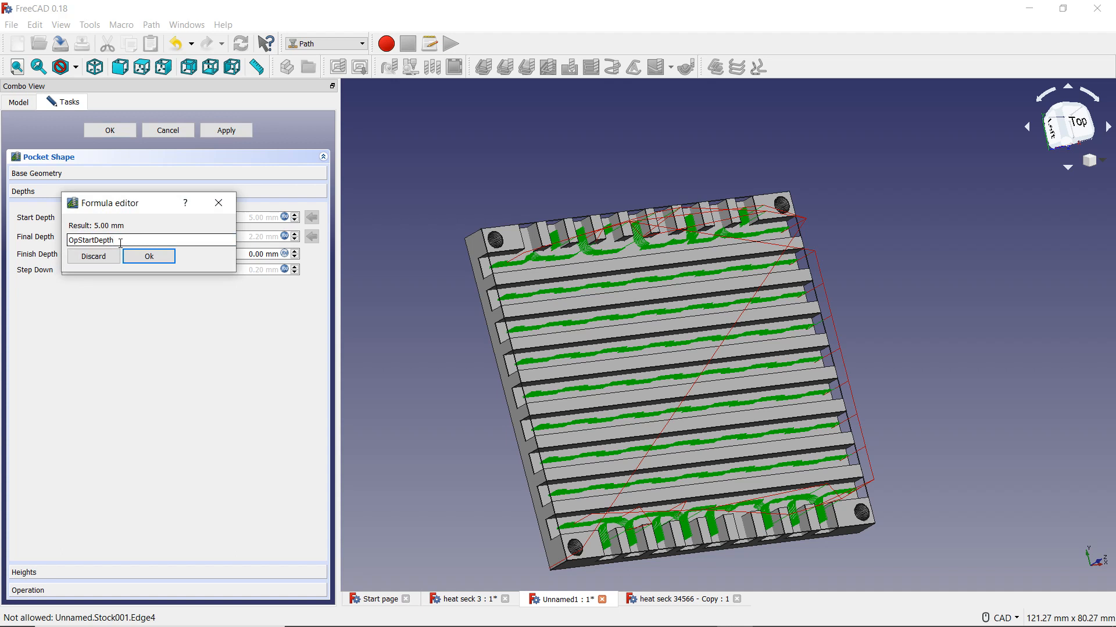
key("BackSpace")
key("BackSpace")
key("BackSpace")
key("BackSpace")
key("BackSpace")
key("BackSpace")
key("BackSpace")
key("BackSpace")
key("BackSpace")
key("BackSpace")
key("BackSpace")
key("BackSpace")
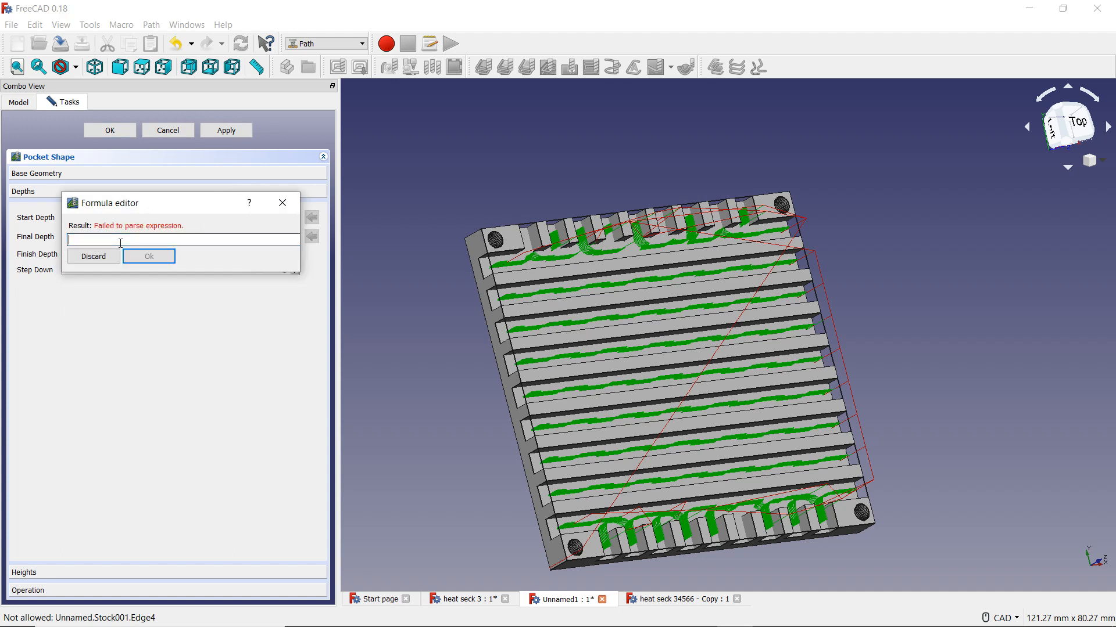
type(".2")
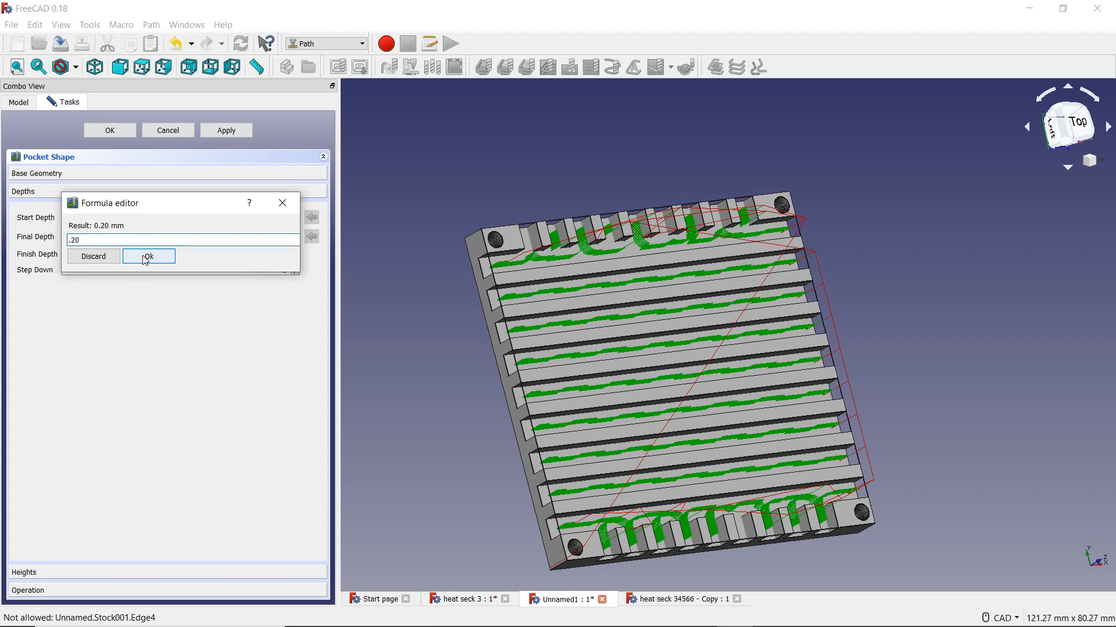
left_click(145, 257)
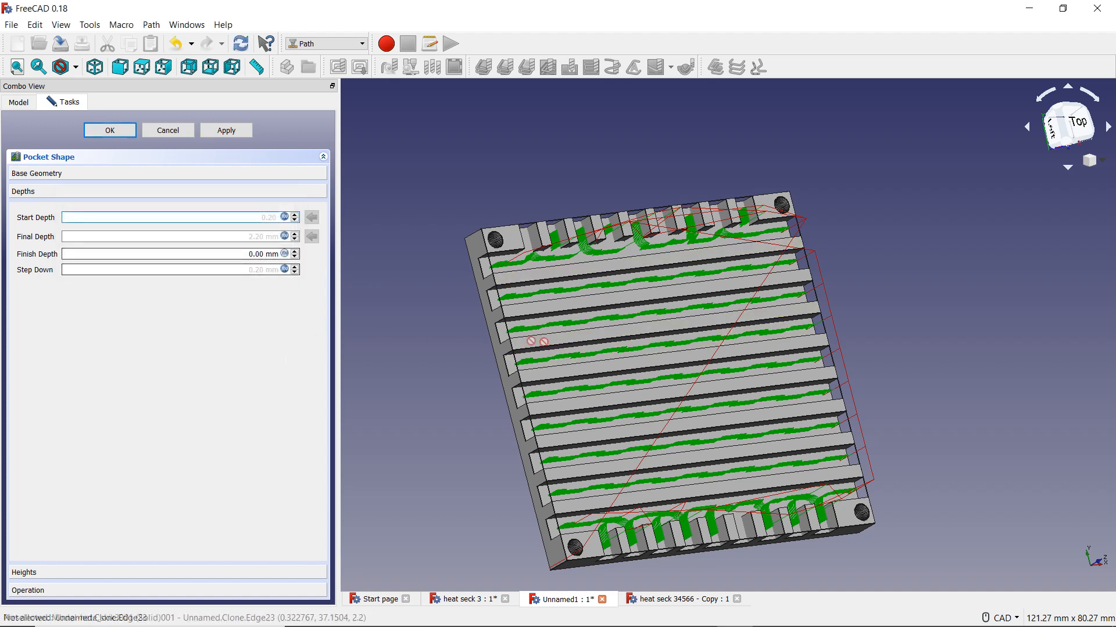
- Switch the 3D view's navigation style back to OpenInventor
left_click(1022, 619)
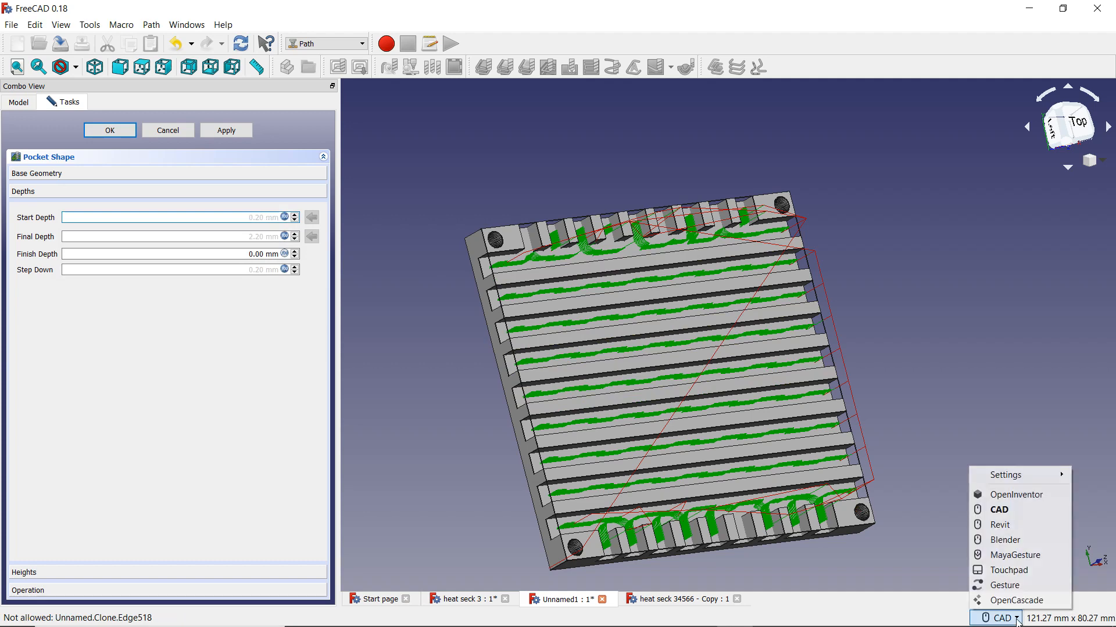
left_click(1021, 497)
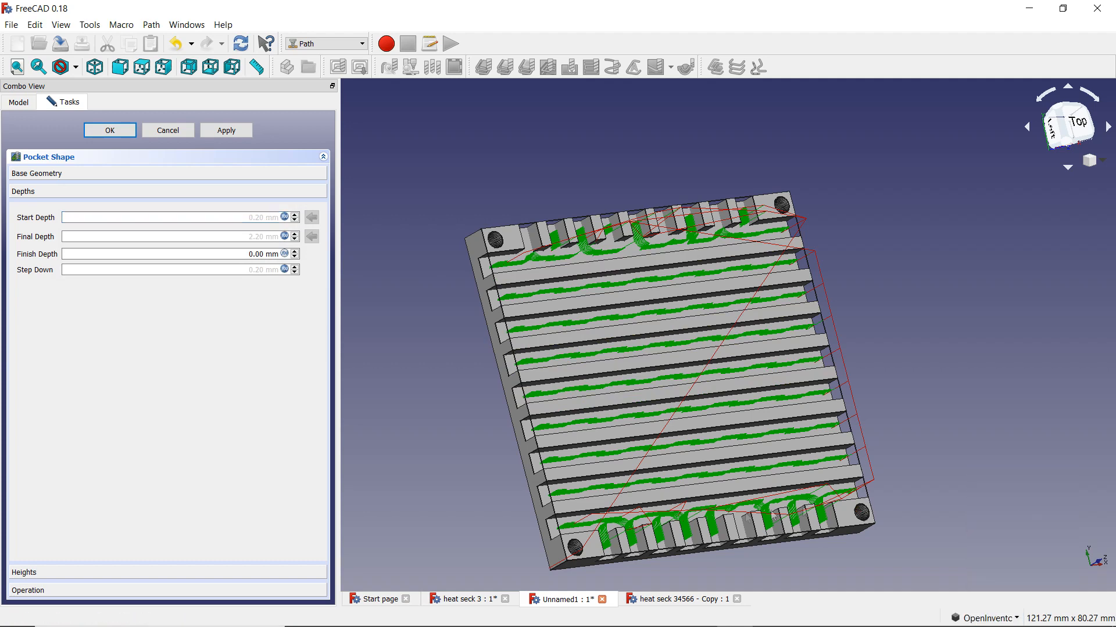
- Examine the pocket toolpath in the heat sink's channels and edge slots from several angles
left_click_drag(549, 522, 400, 108)
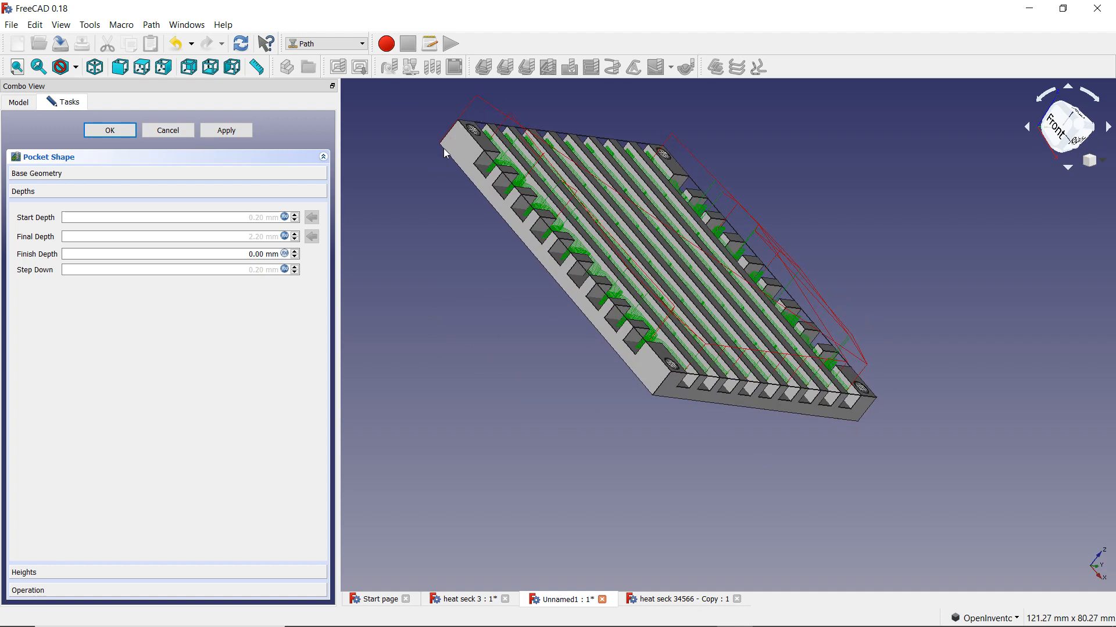
left_click_drag(463, 132, 434, 194)
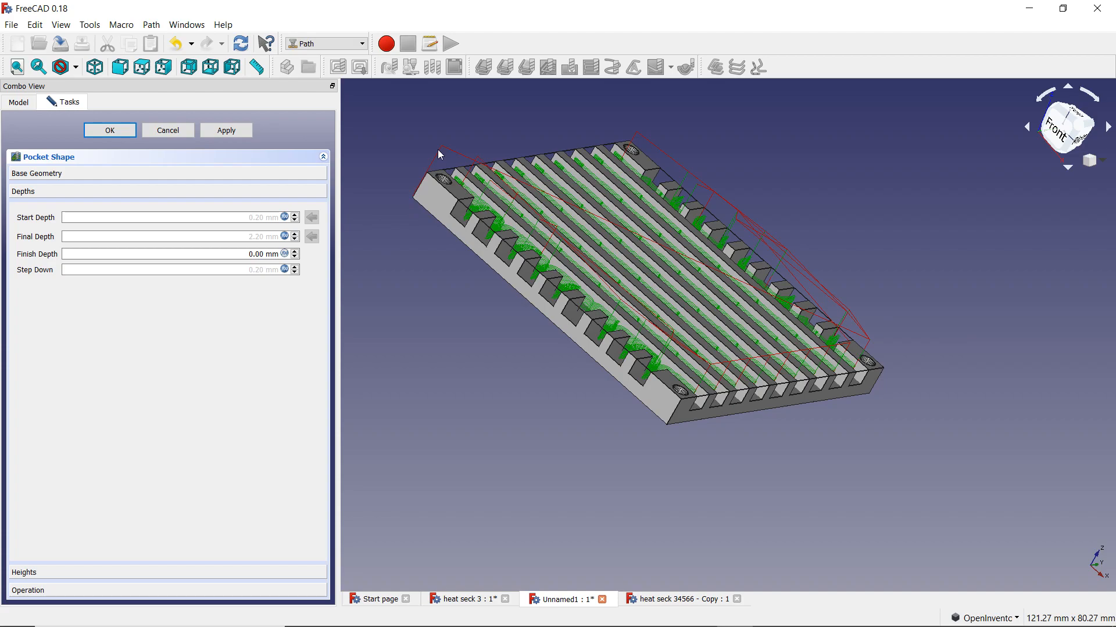
mouse_move(865, 335)
left_mouse_down()
mouse_move(725, 356)
mouse_move(713, 343)
mouse_move(880, 343)
mouse_move(845, 340)
mouse_move(854, 343)
left_mouse_up()
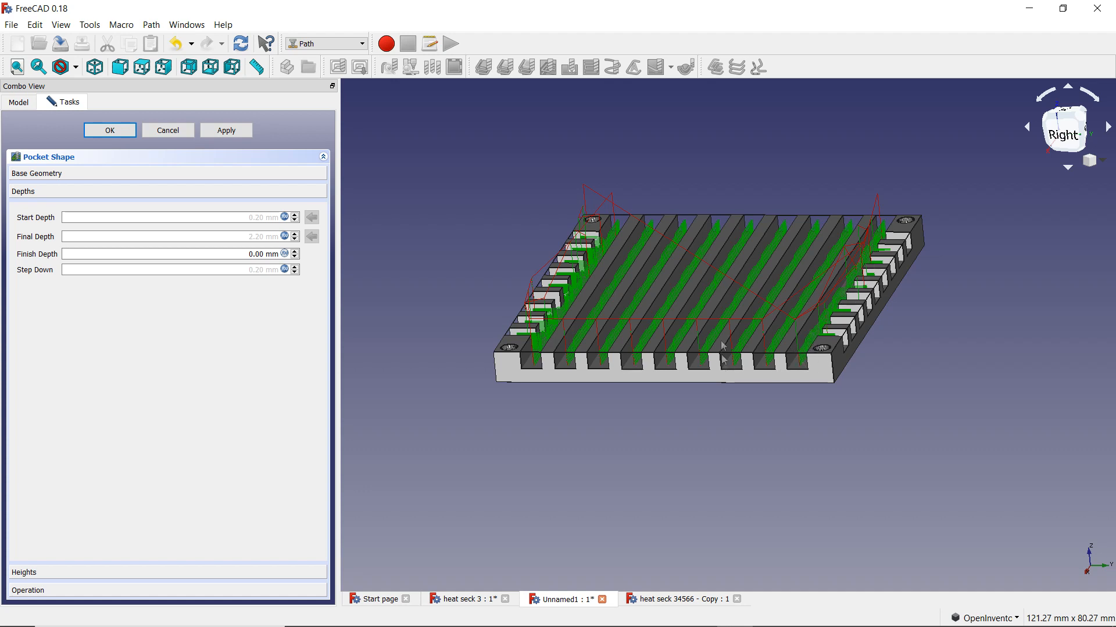
middle_click_drag(503, 361, 642, 426)
middle_click_drag(685, 320, 409, 251)
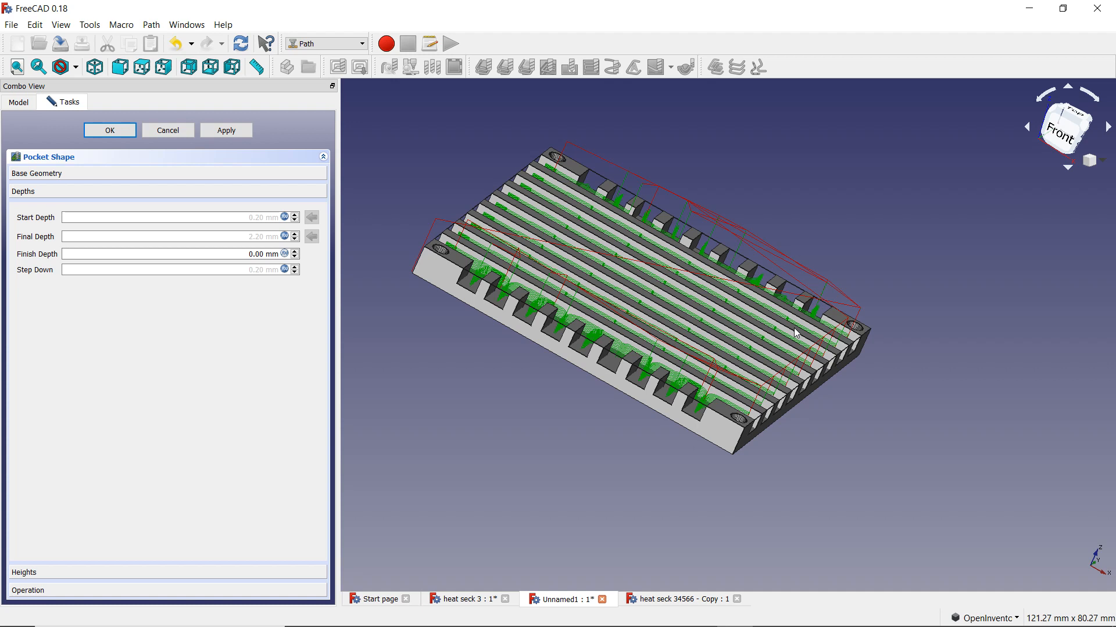
left_click_drag(536, 258, 547, 325)
left_click_drag(696, 489, 734, 348)
left_click_drag(561, 477, 581, 378)
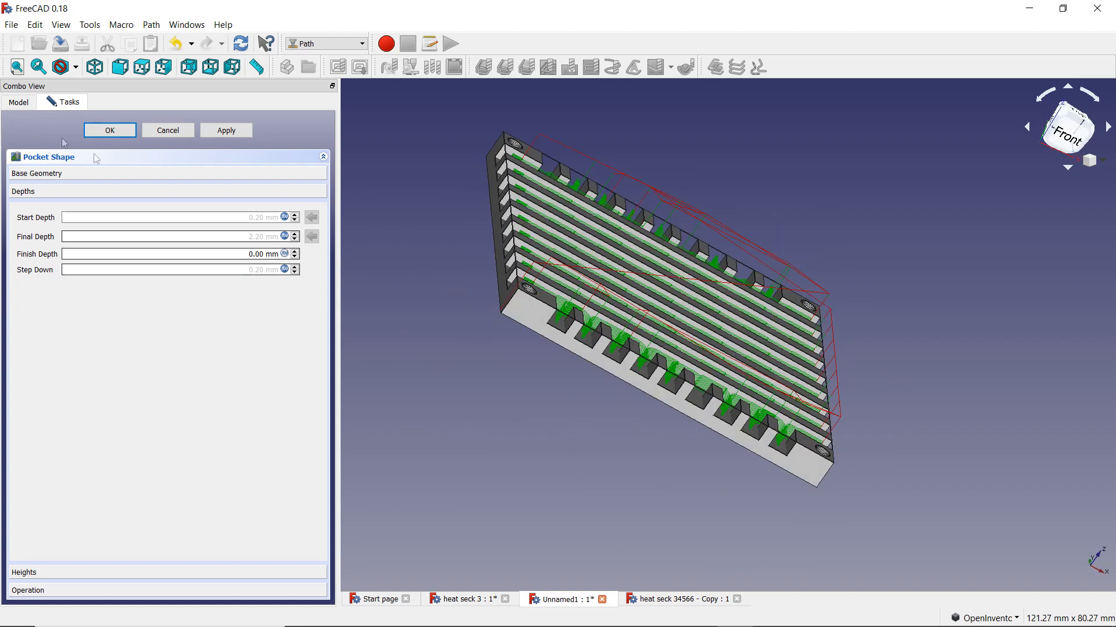
- Replace the pocket's final depth formula with -2.20 to set it to -2.20 mm
left_click(284, 235)
left_click(150, 260)
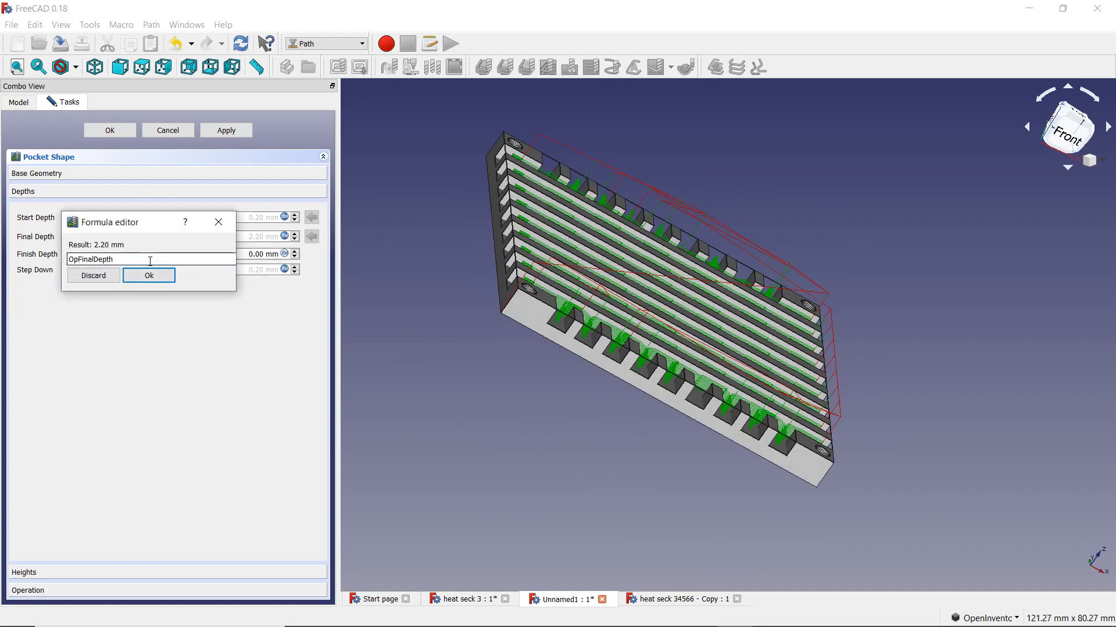
key("BackSpace")
key("BackSpace")
key("BackSpace")
key("BackSpace")
key("BackSpace")
key("BackSpace")
key("BackSpace")
key("BackSpace")
key("BackSpace")
key("BackSpace")
key("BackSpace")
key("BackSpace")
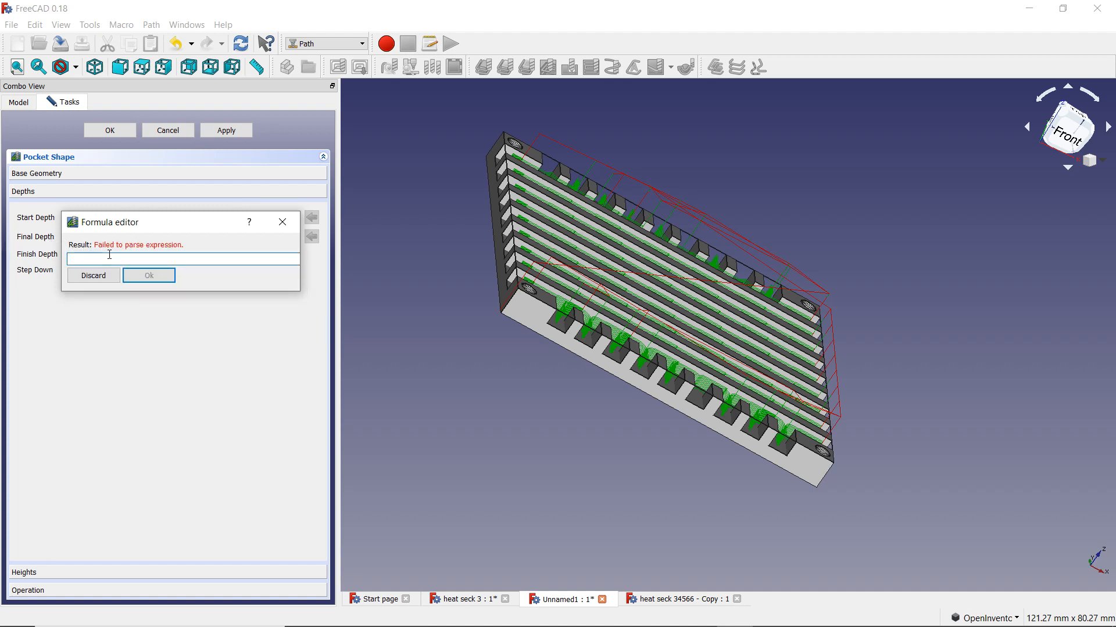
left_click_drag(147, 230, 132, 284)
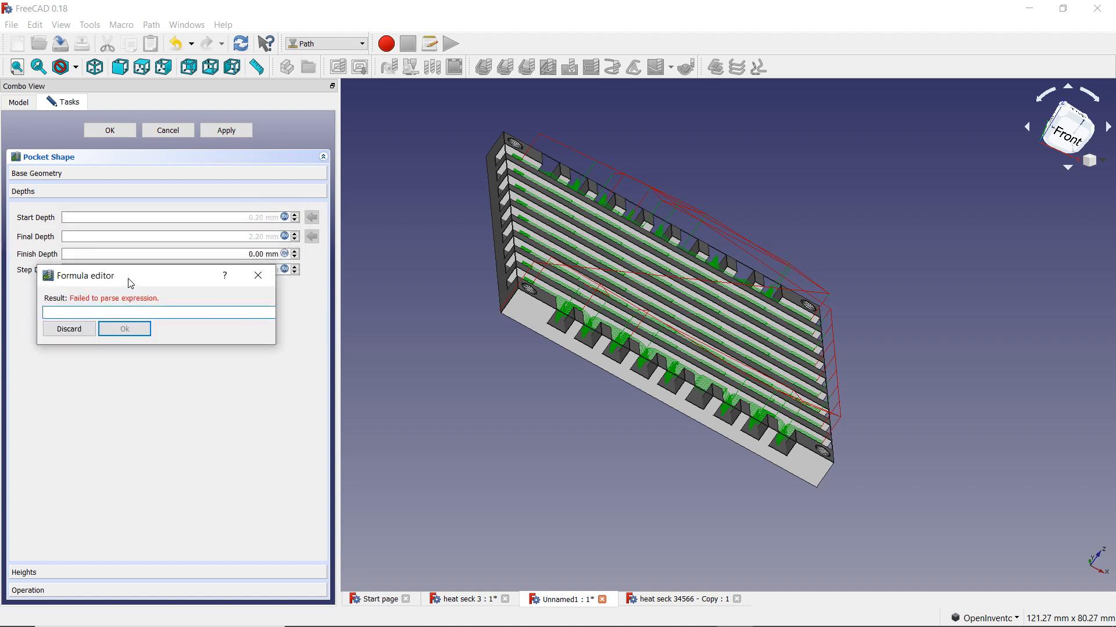
type("-2.2")
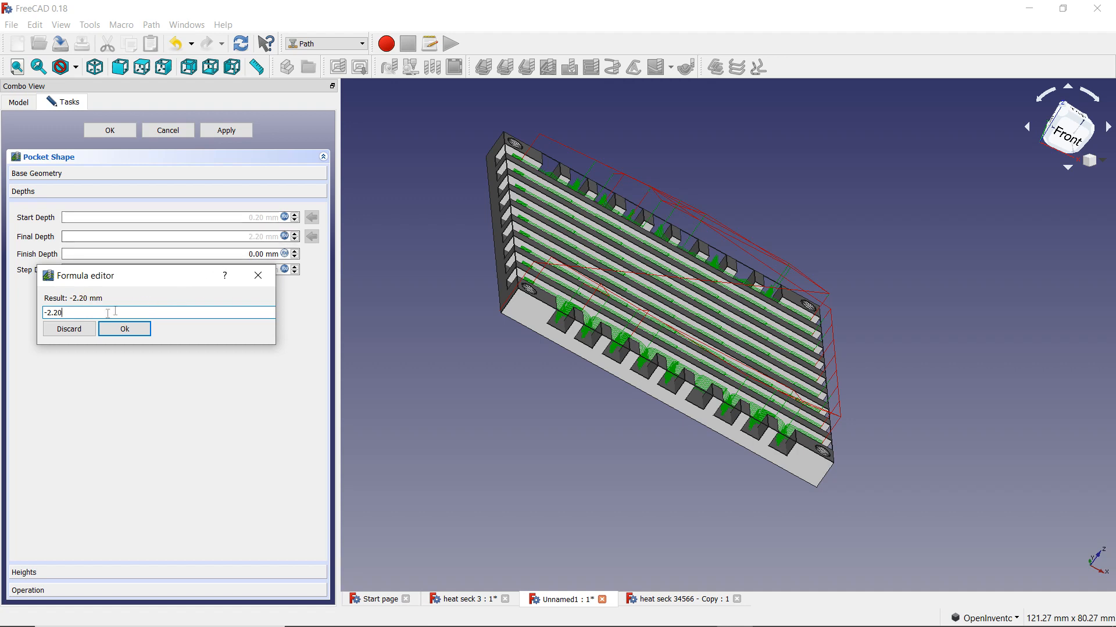
left_click(134, 331)
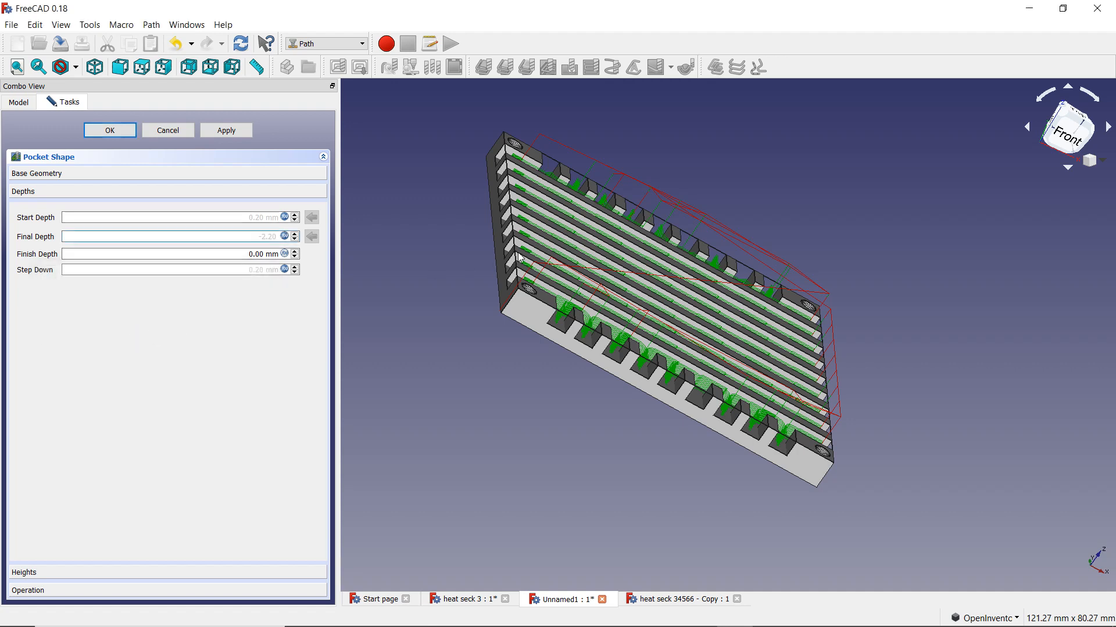
- Check the top face around the front corner hole using CAD navigation, and apply the pocket operation to recalculate its toolpath
middle_click_drag(542, 291, 566, 374)
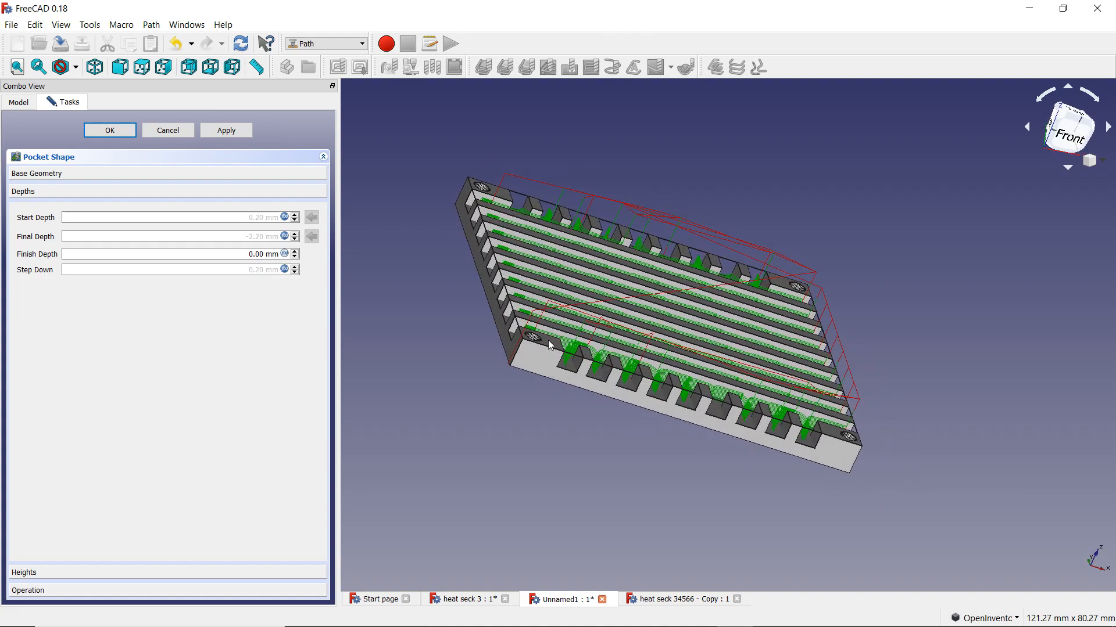
middle_click_drag(549, 341, 425, 364)
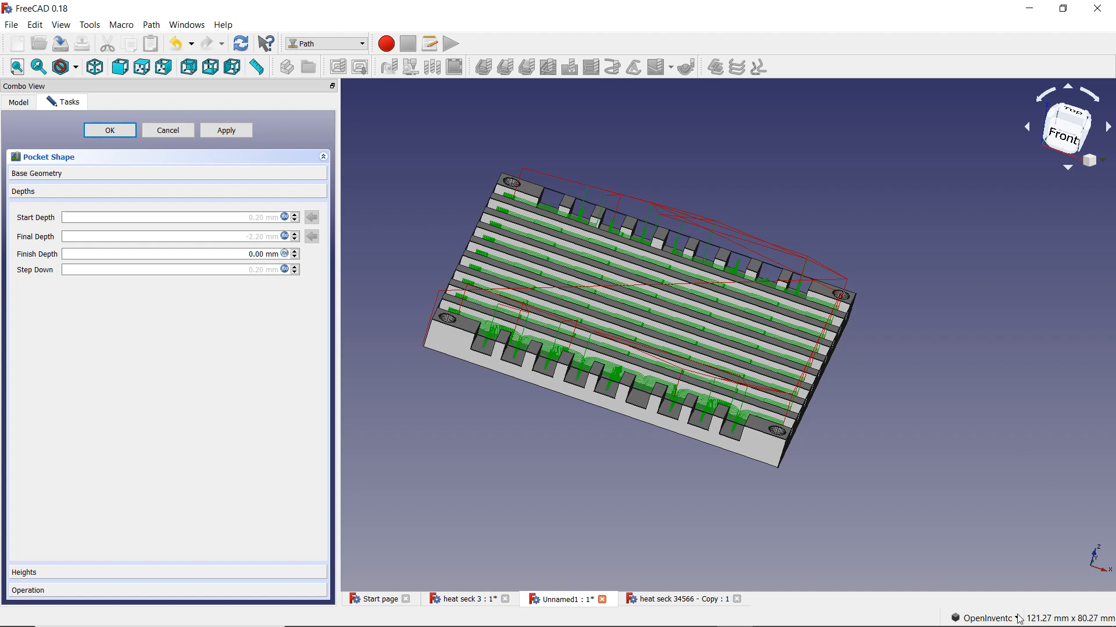
left_click(983, 618)
left_click(976, 510)
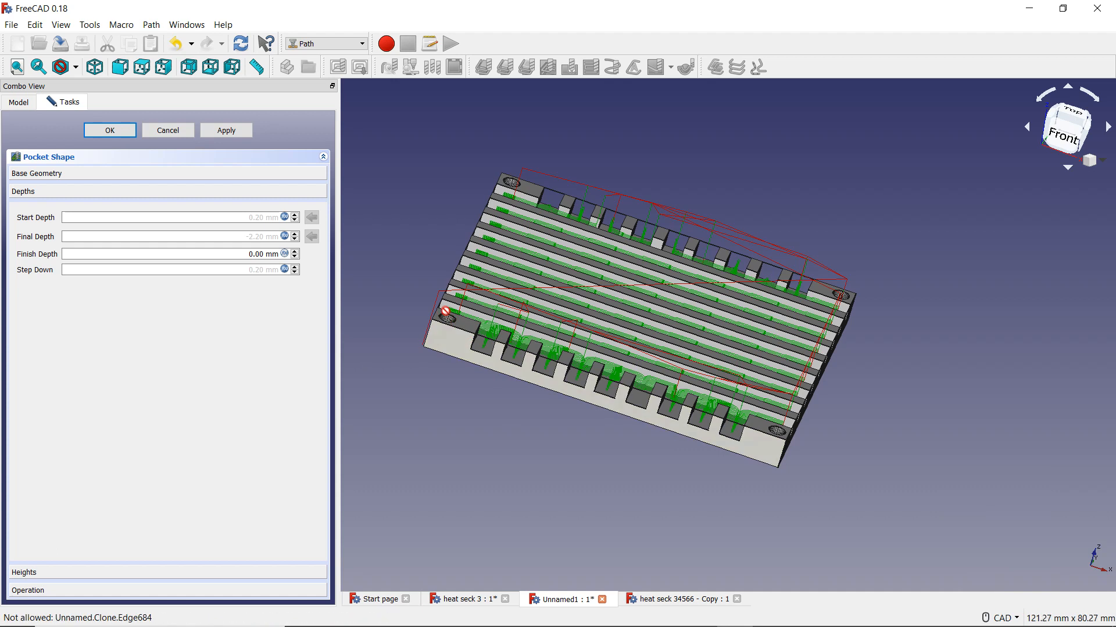
left_click(465, 326)
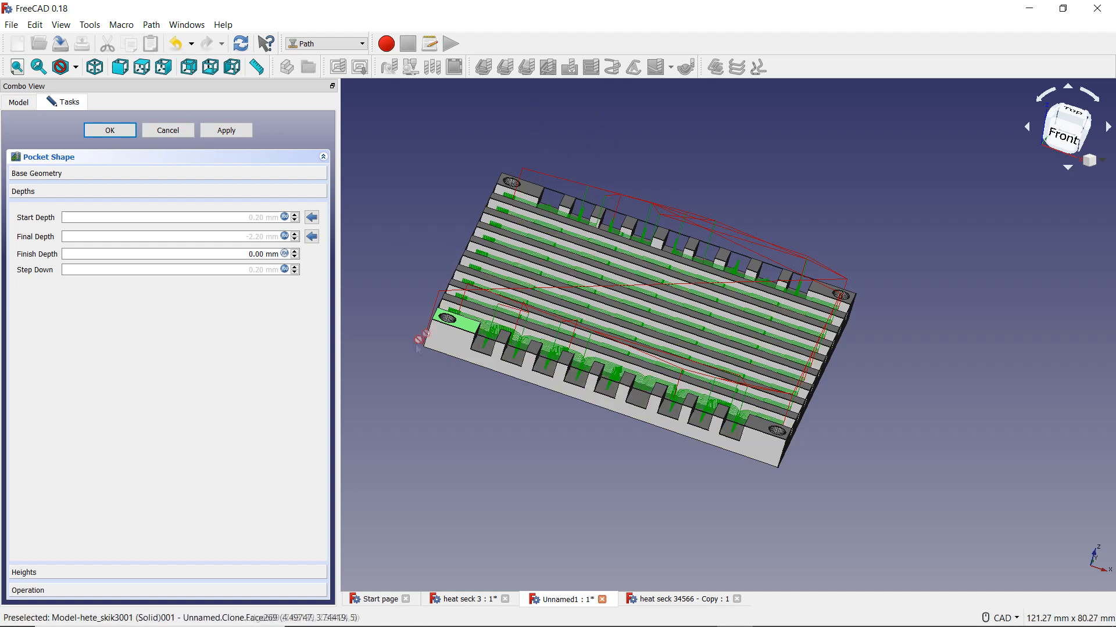
left_click(633, 119)
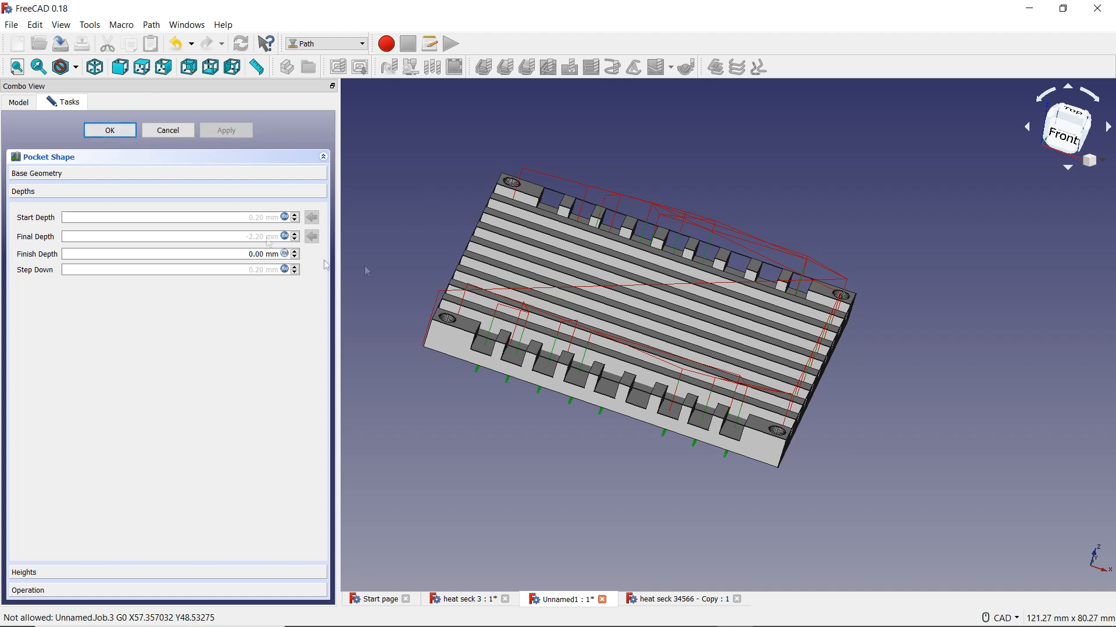
- Switch the 3D view's navigation style back to OpenInventor and inspect the recalculated toolpath from the side and underneath
left_click(1014, 619)
left_click(1014, 494)
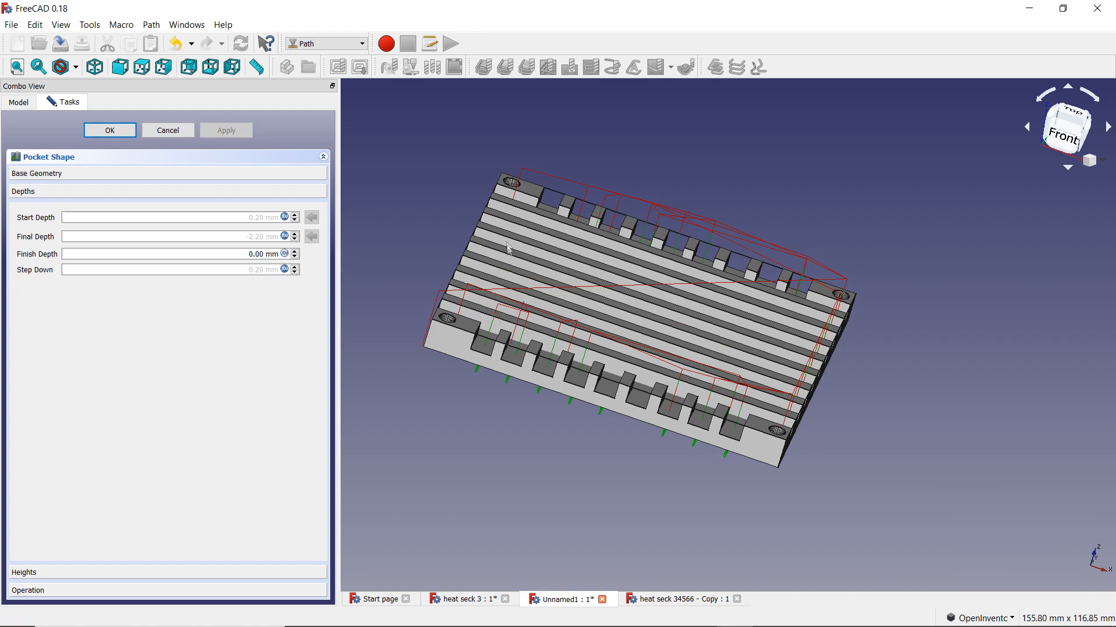
left_click_drag(549, 277, 552, 415)
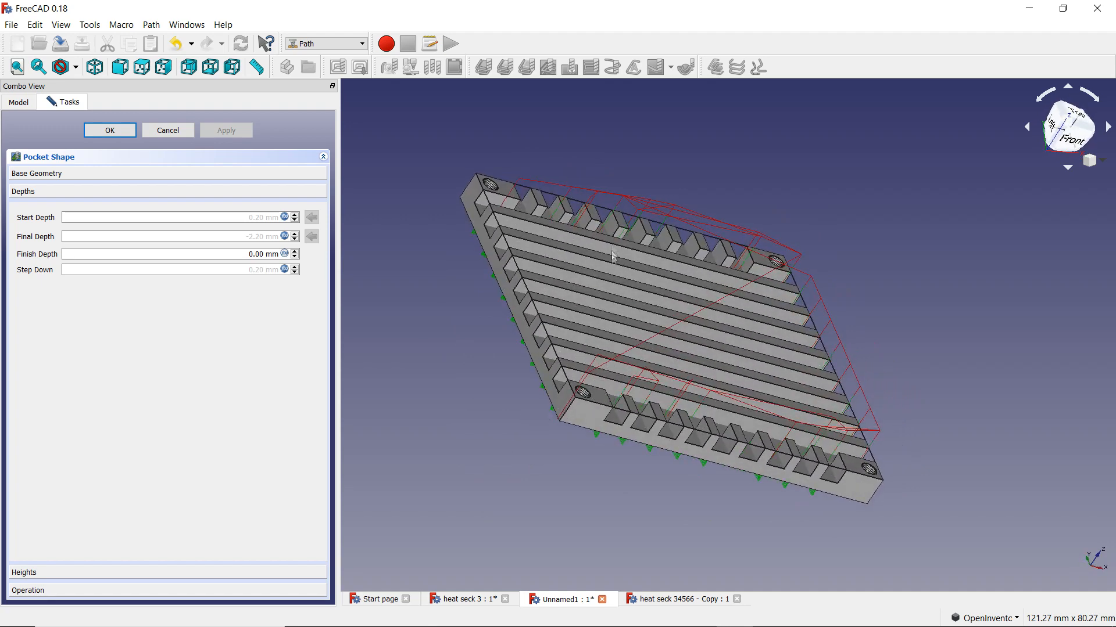
left_click_drag(525, 353, 682, 353)
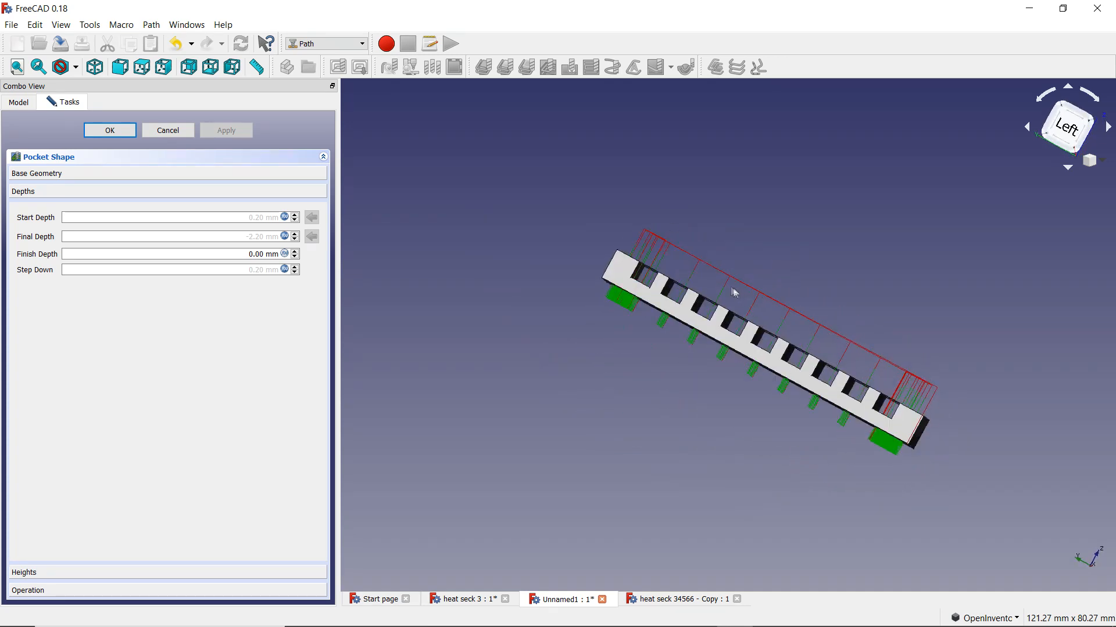
left_click_drag(888, 392, 819, 397)
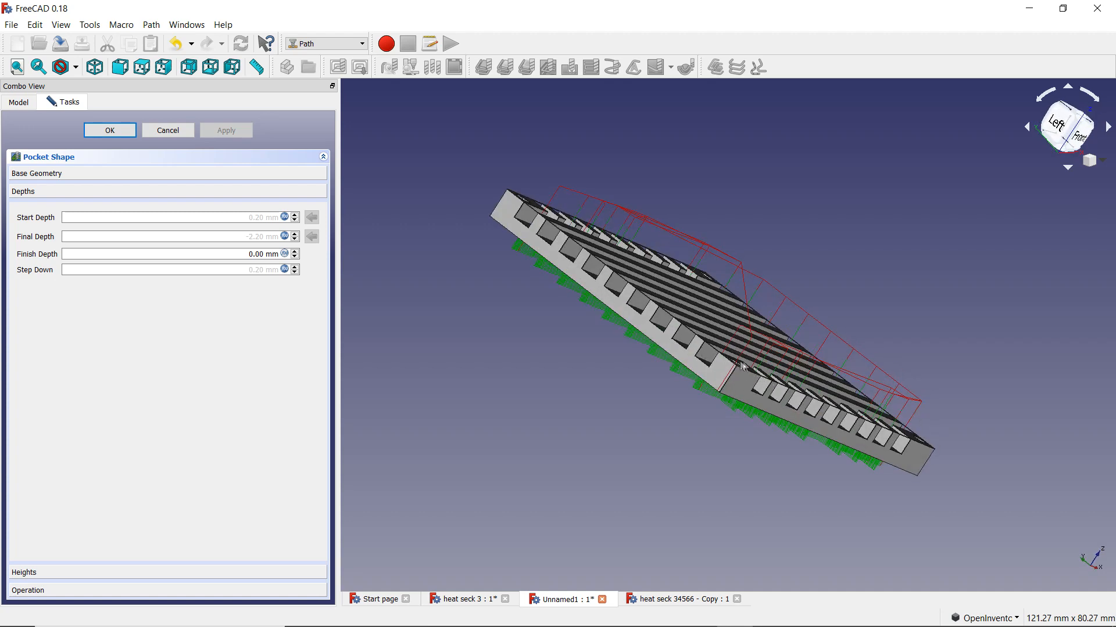
left_click_drag(669, 365, 691, 306)
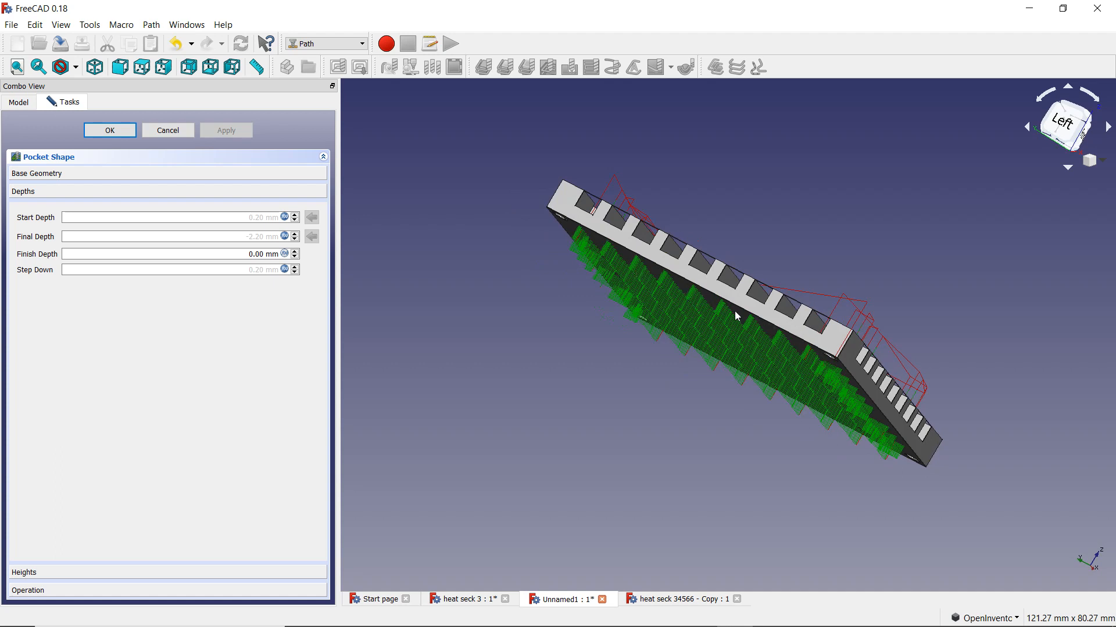
- Review the pocket's safe and clearance heights, and open its operation settings
left_click(153, 579)
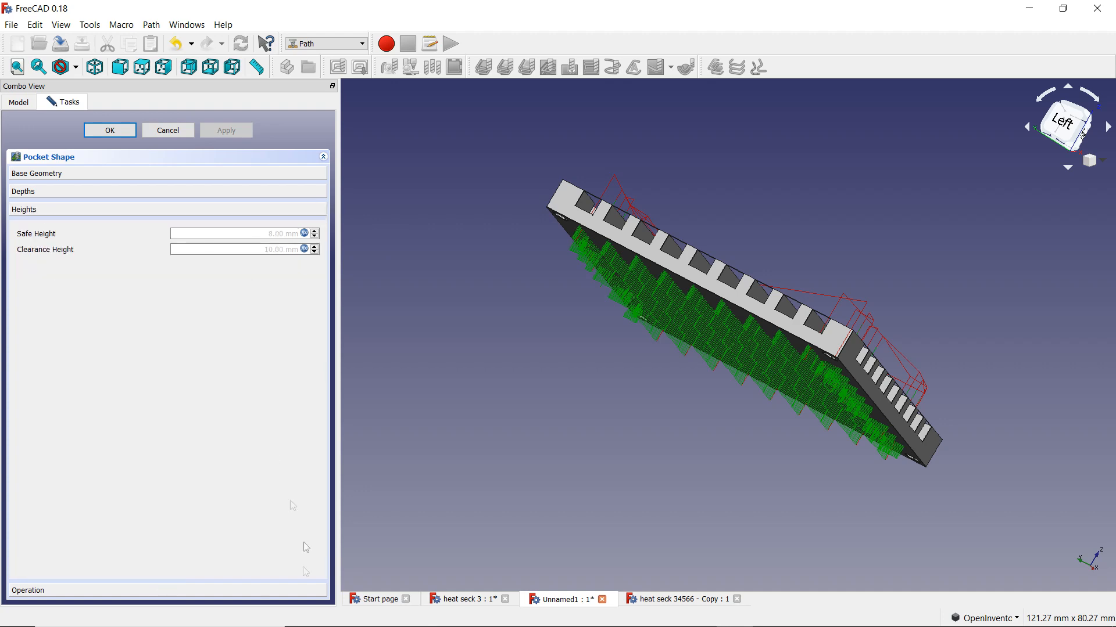
left_click_drag(709, 255, 718, 413)
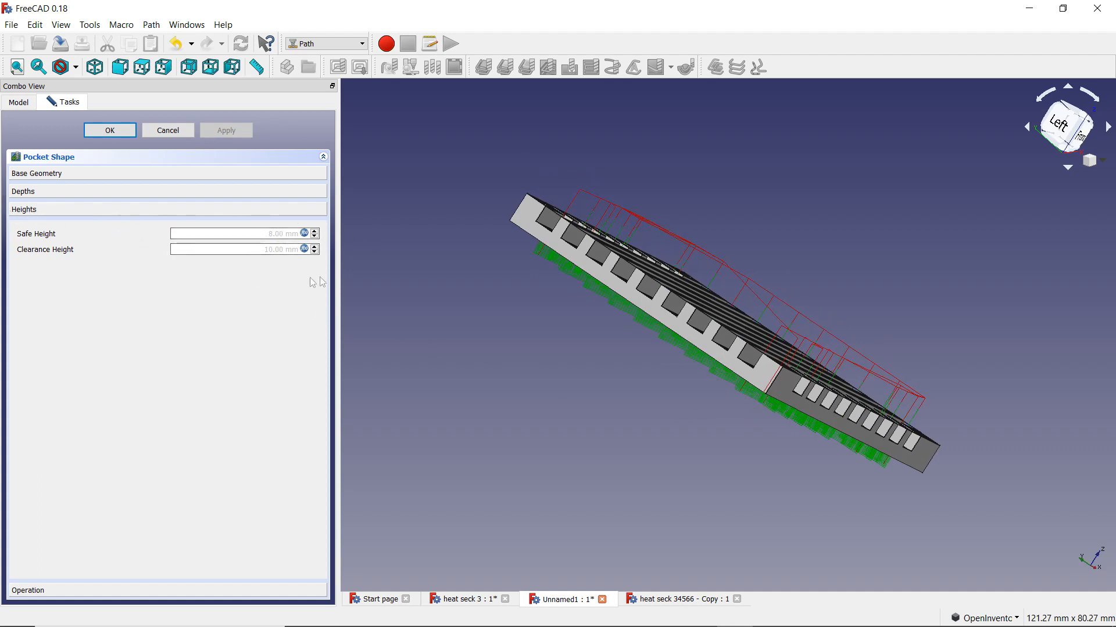
left_click(232, 593)
middle_click_drag(776, 371, 619, 379)
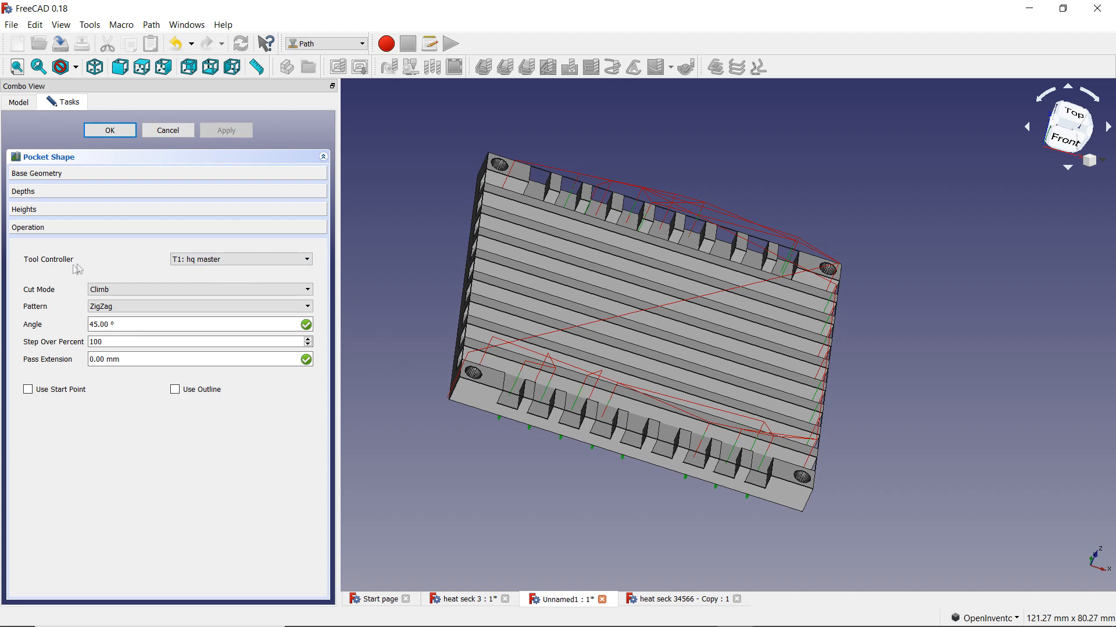
- Choose T1: hq master as the pocket's tool controller and Climb as its cut mode
left_click(277, 265)
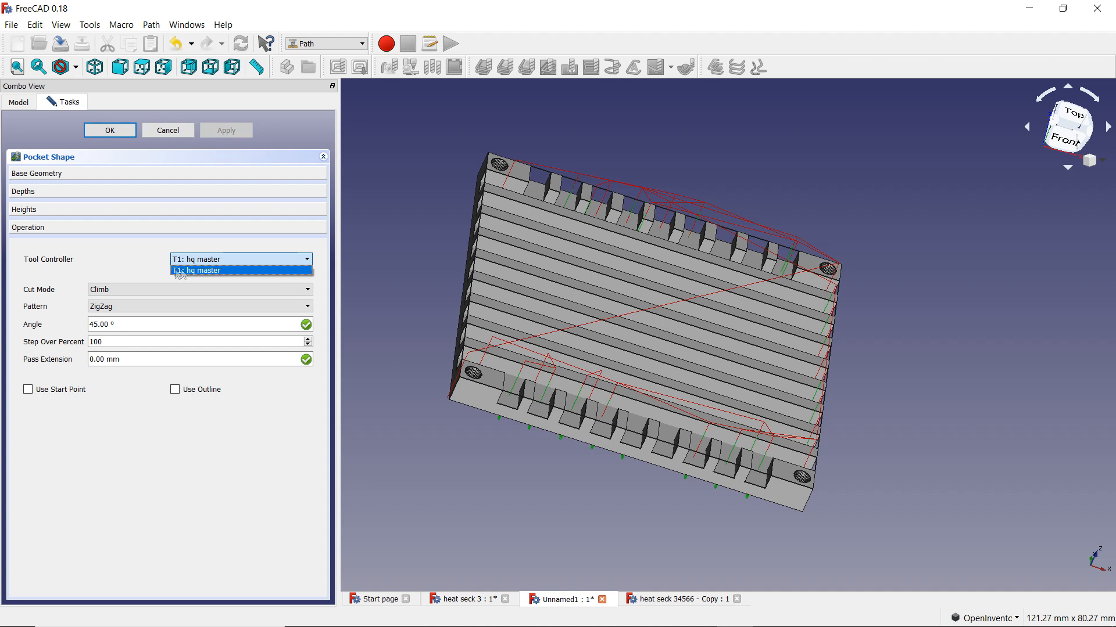
left_click(138, 252)
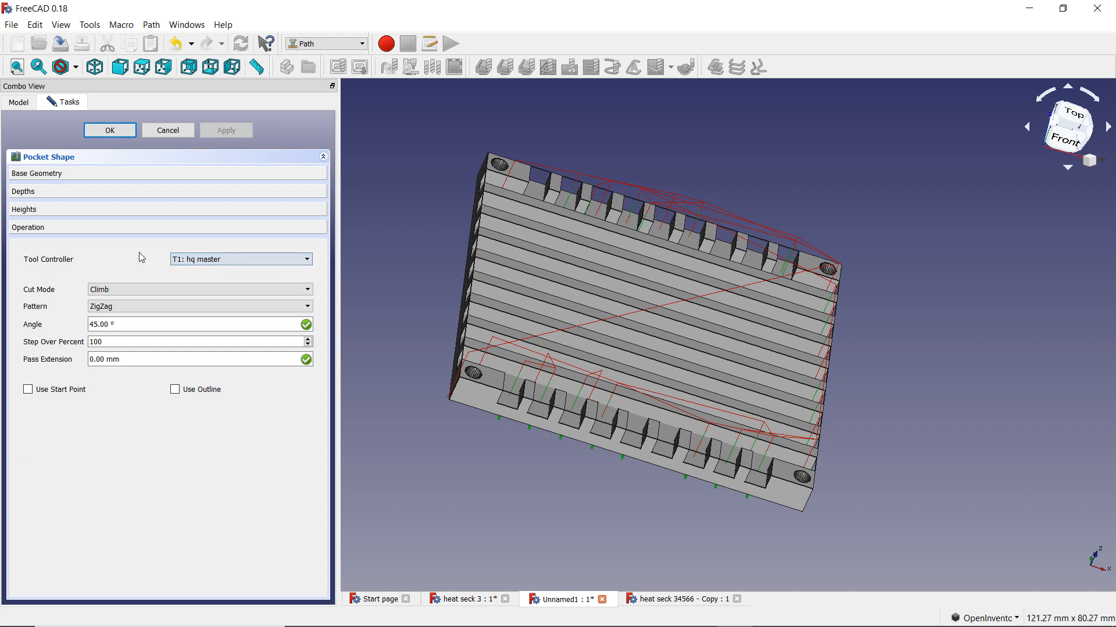
left_click(222, 260)
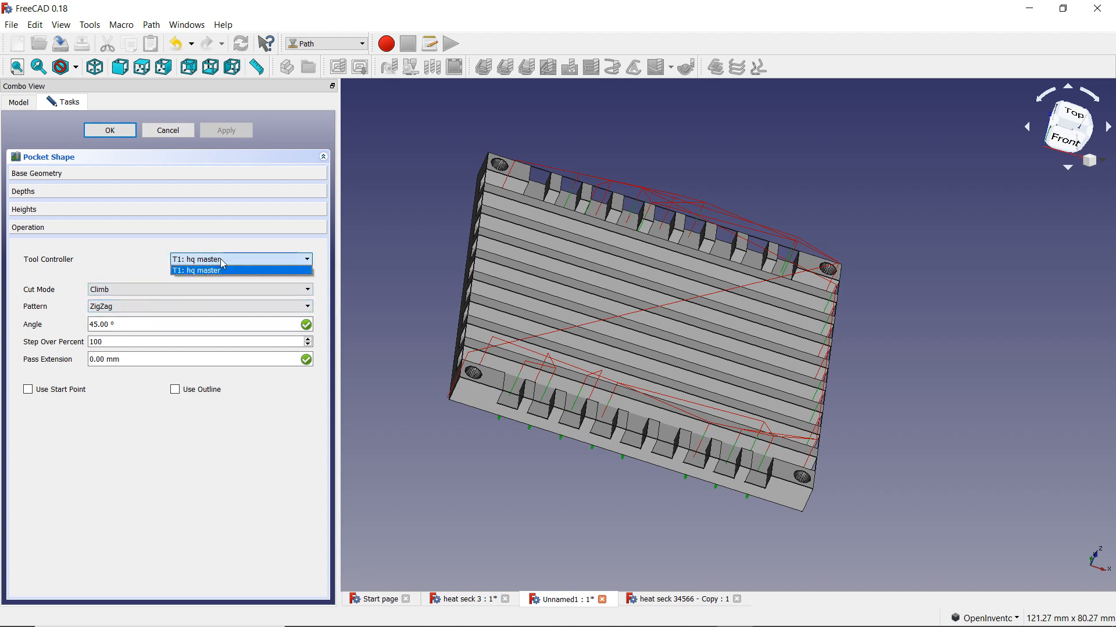
left_click(205, 271)
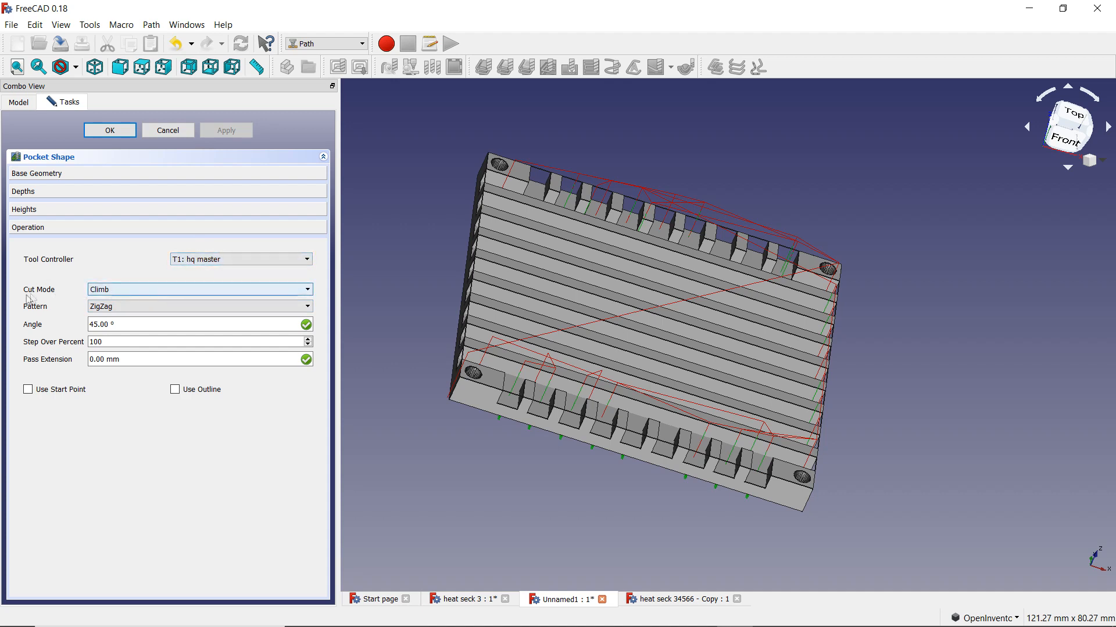
left_click(130, 287)
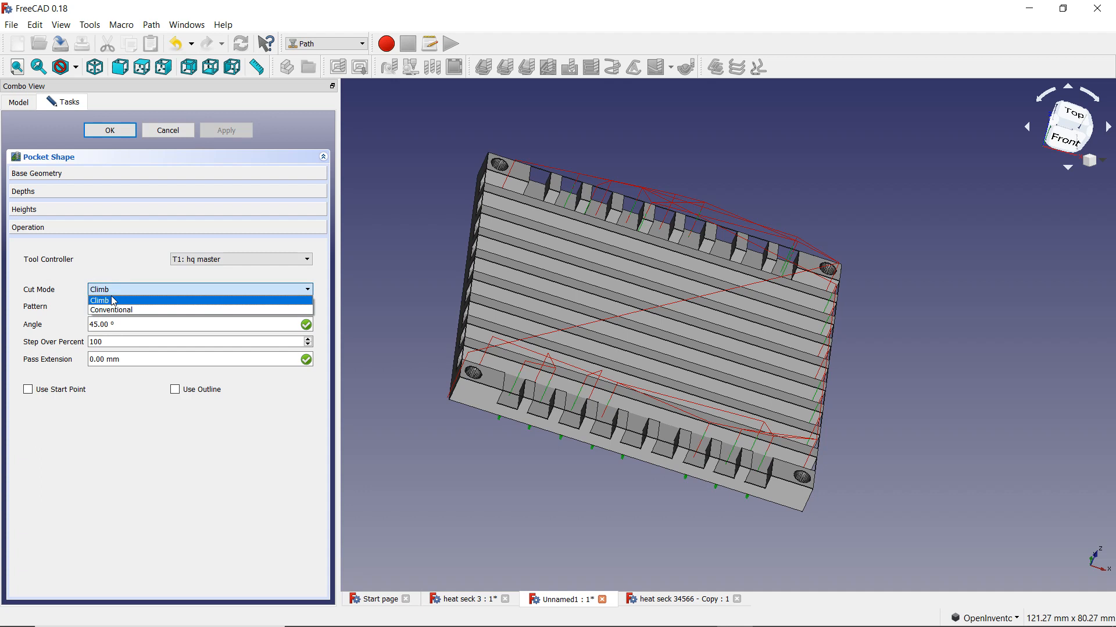
left_click(114, 301)
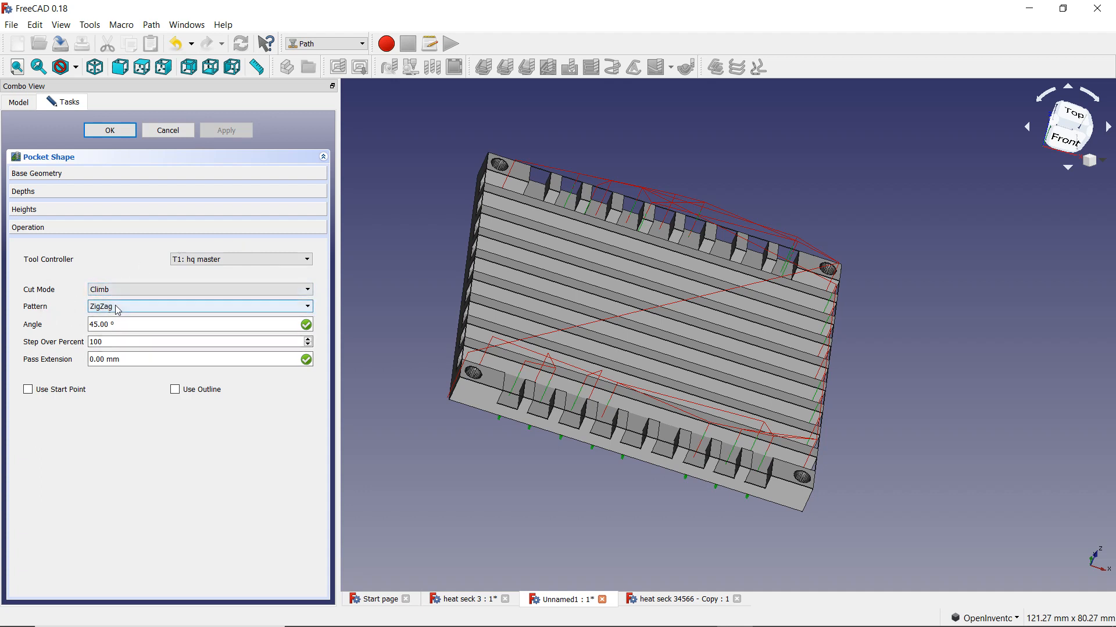
- Choose ZigZag as the pocket's pattern, and review the other available patterns against the channels
left_click(136, 307)
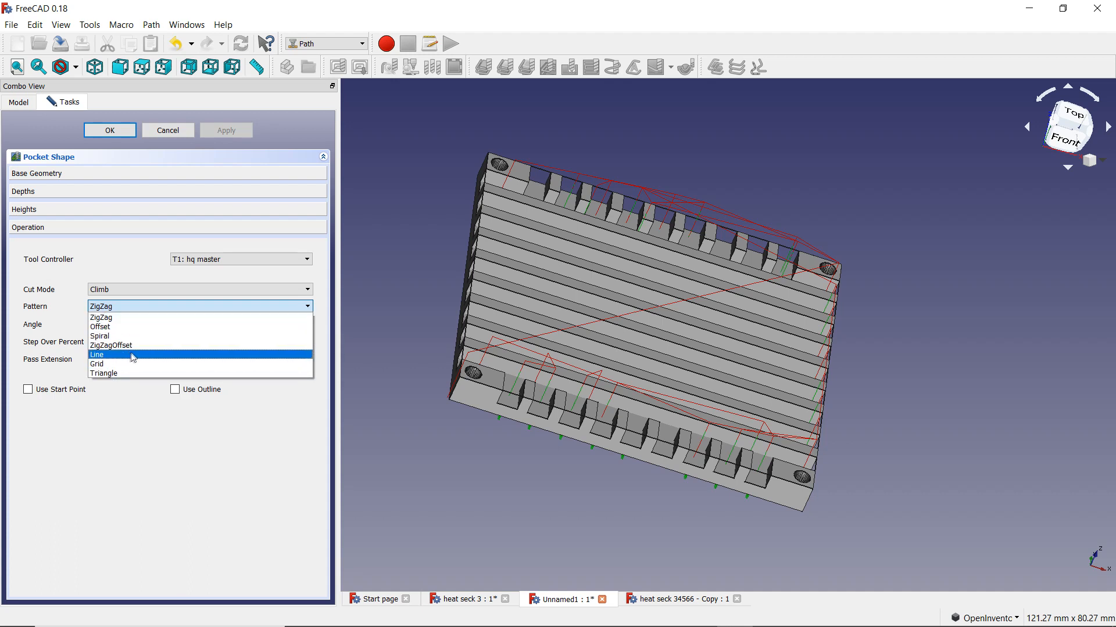
left_click(124, 318)
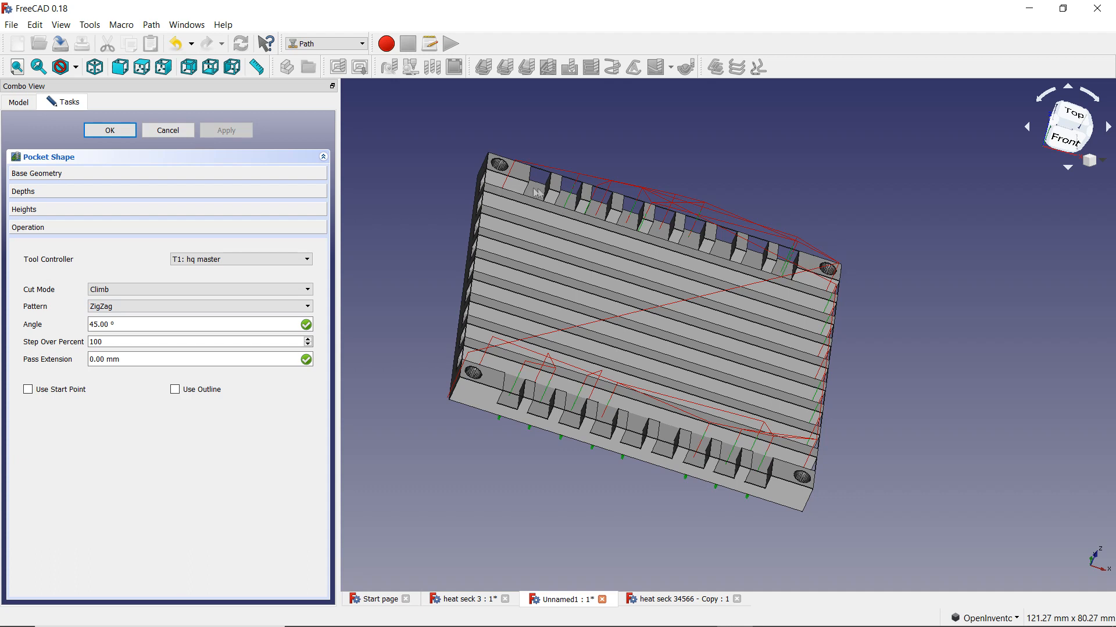
left_click(297, 308)
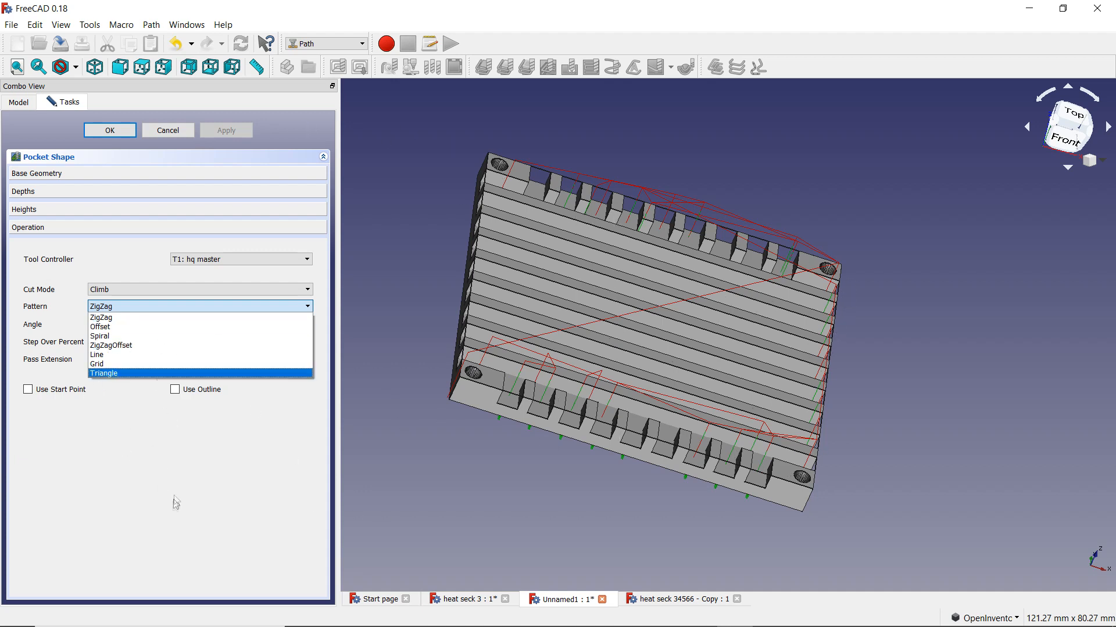
left_click(174, 464)
left_click(232, 306)
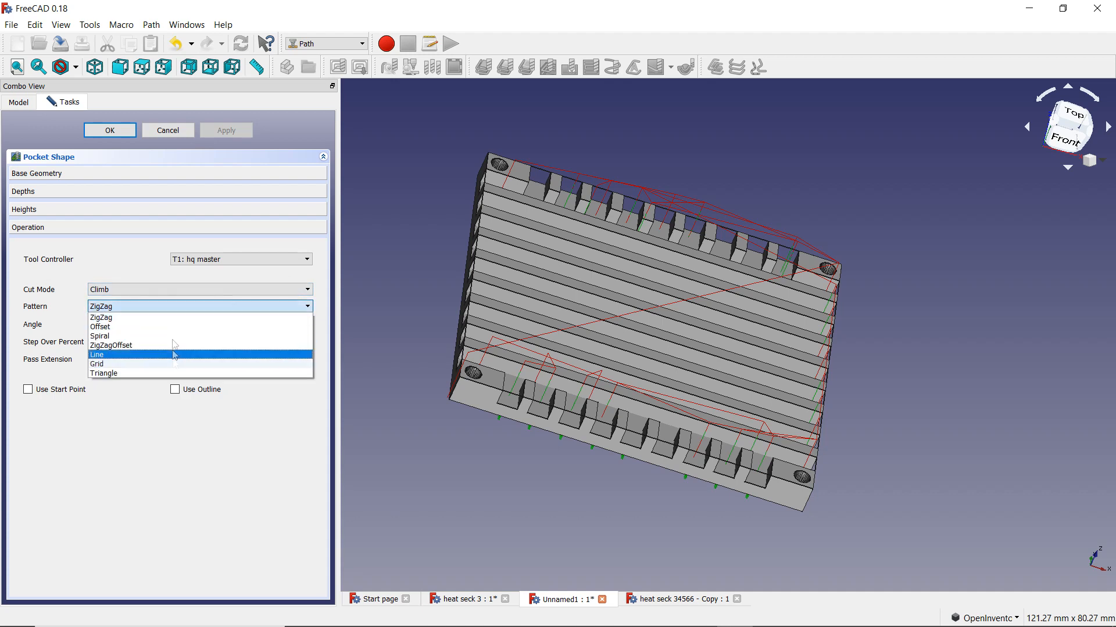
left_click(146, 435)
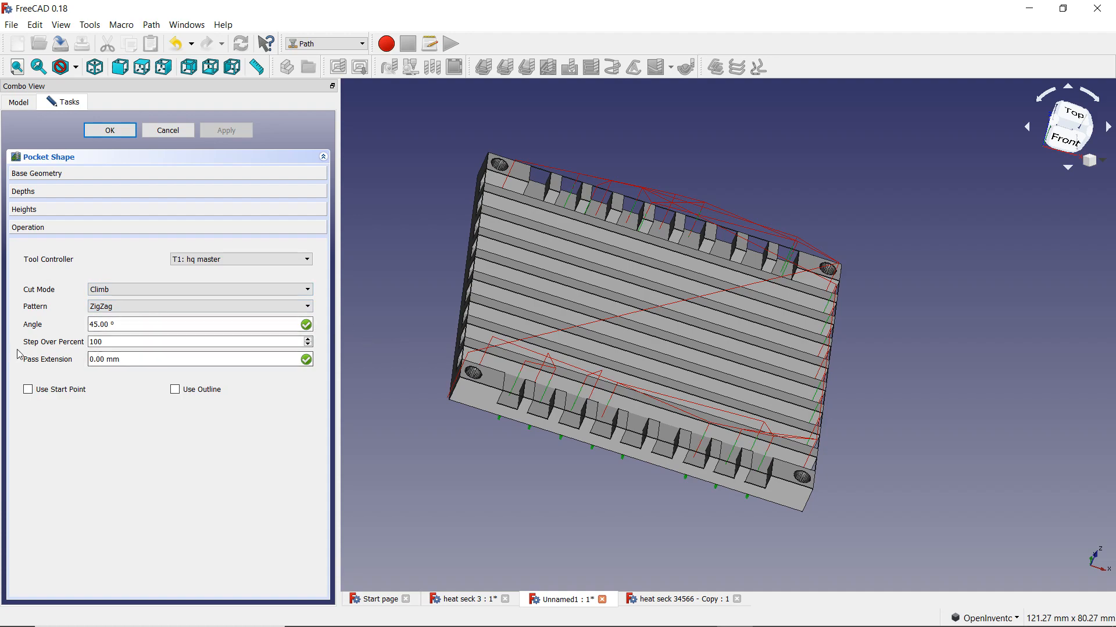
left_click_drag(449, 307, 696, 333)
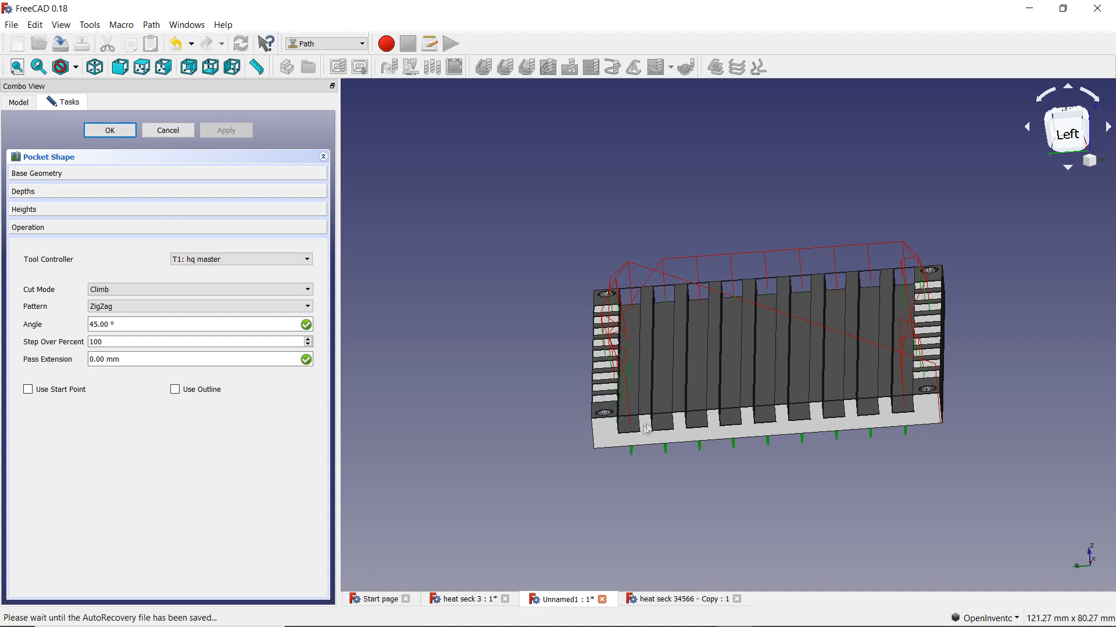
- Inspect the ZigZag pocket toolpath against the heat sink's channels from the side, underneath and above
middle_click_drag(639, 436, 621, 366)
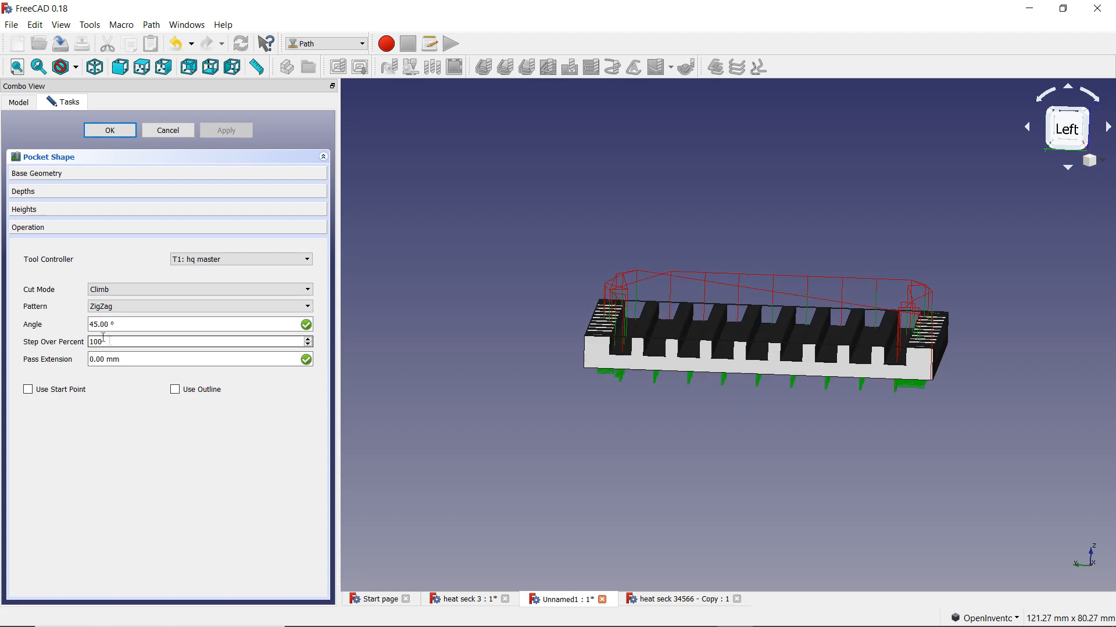
middle_click_drag(637, 349, 639, 406)
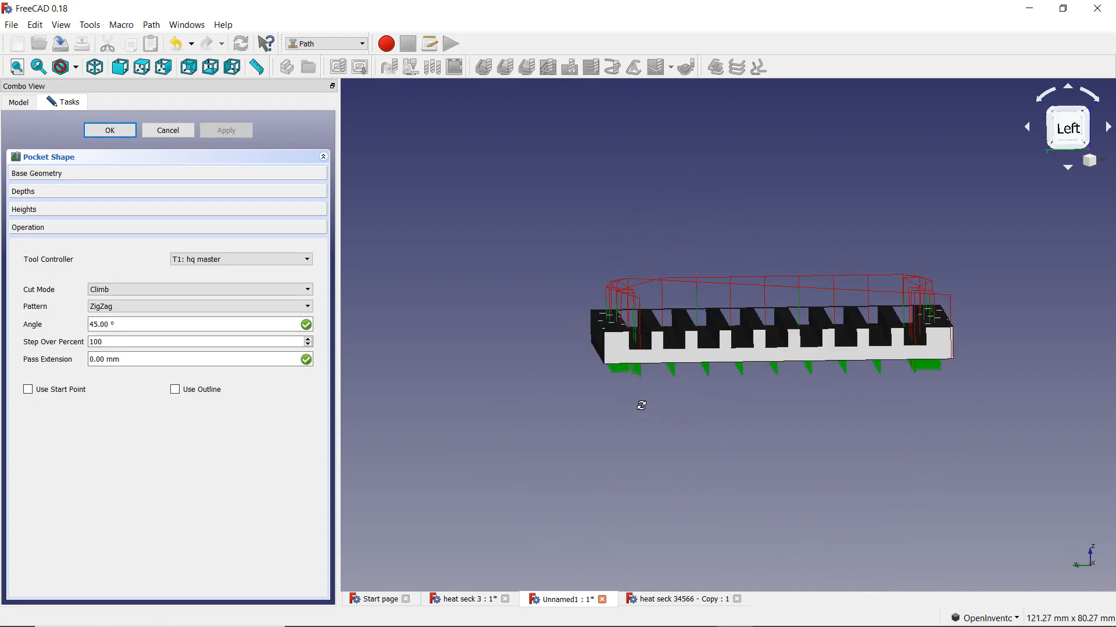
middle_click_drag(626, 350, 621, 339)
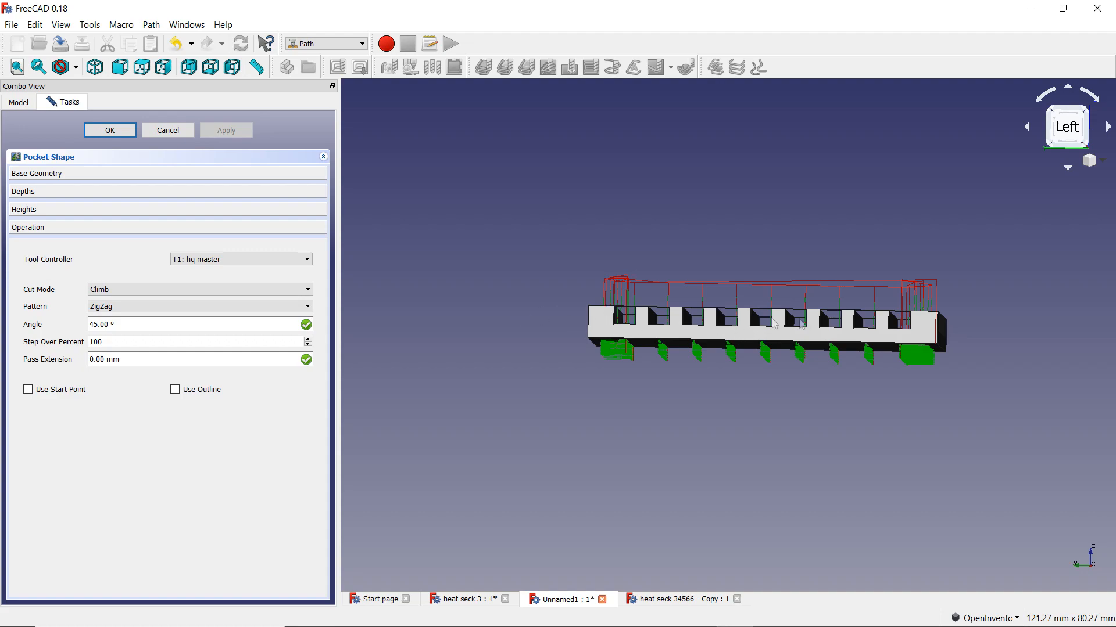
middle_click_drag(643, 304, 909, 427)
middle_click_drag(572, 277, 623, 226)
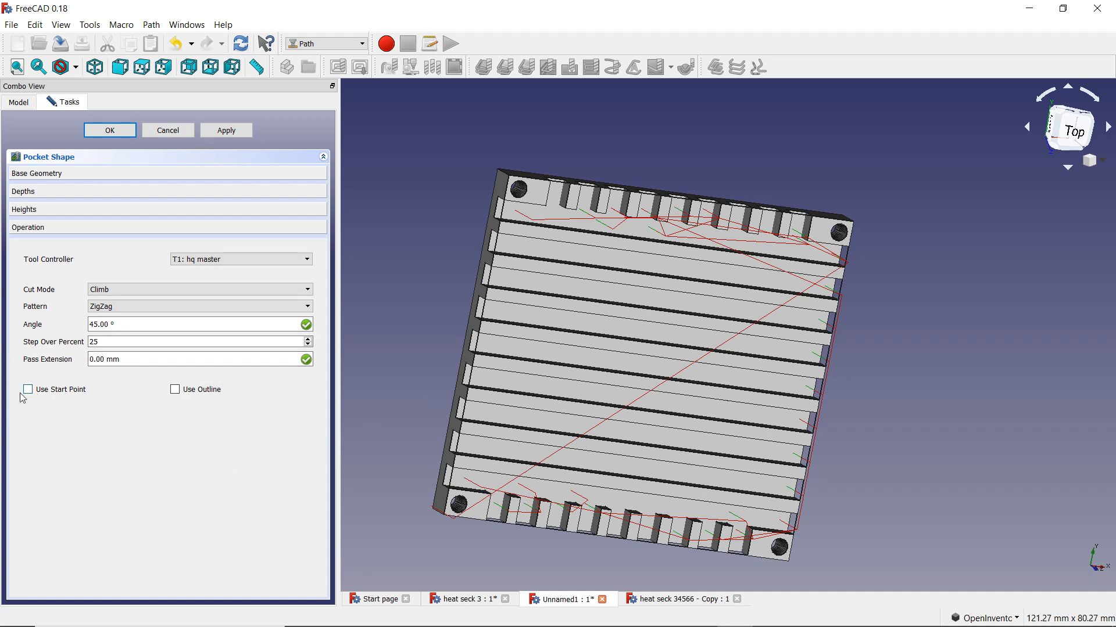
left_click_drag(534, 507, 497, 440)
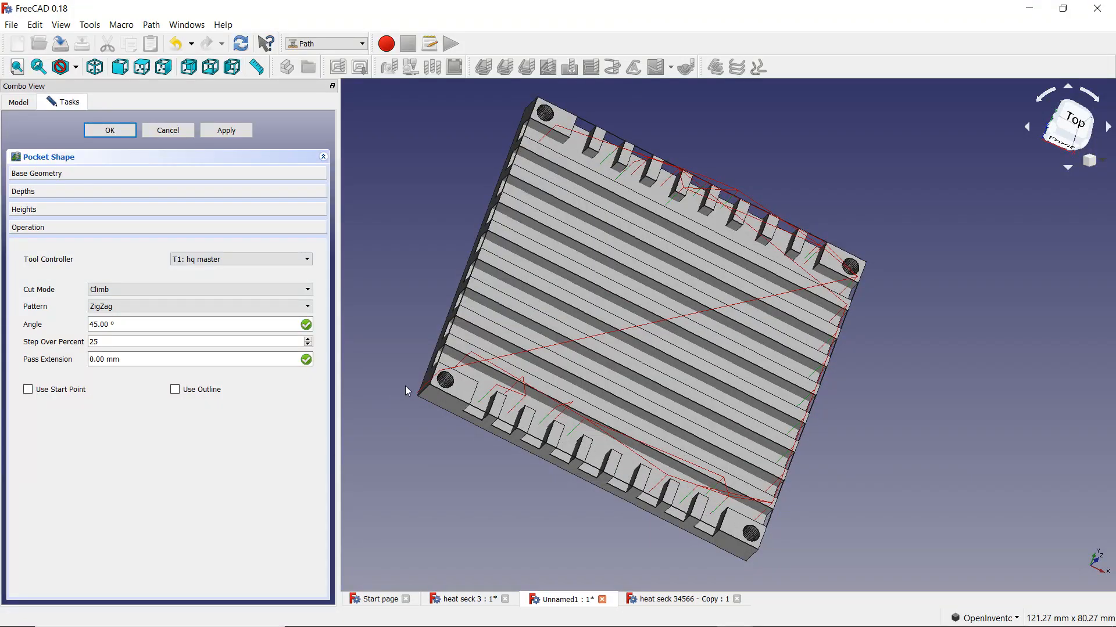
left_click_drag(396, 415, 425, 393)
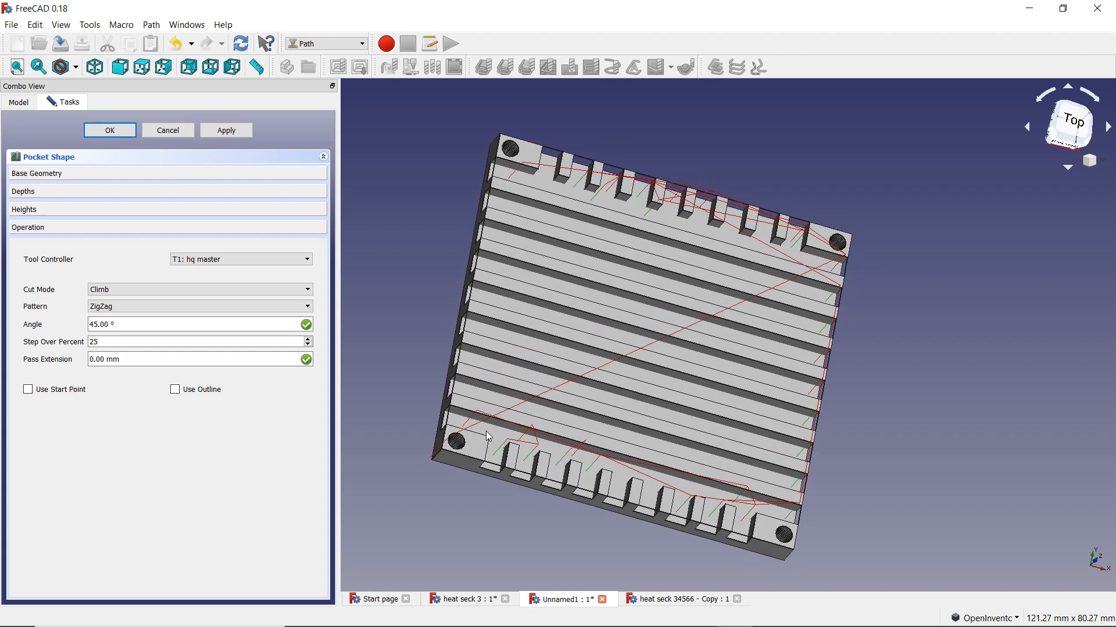
- Turn on Use Start Point for the pocket, recalculate its toolpath and accept the operation settings
left_click(28, 390)
left_click(231, 131)
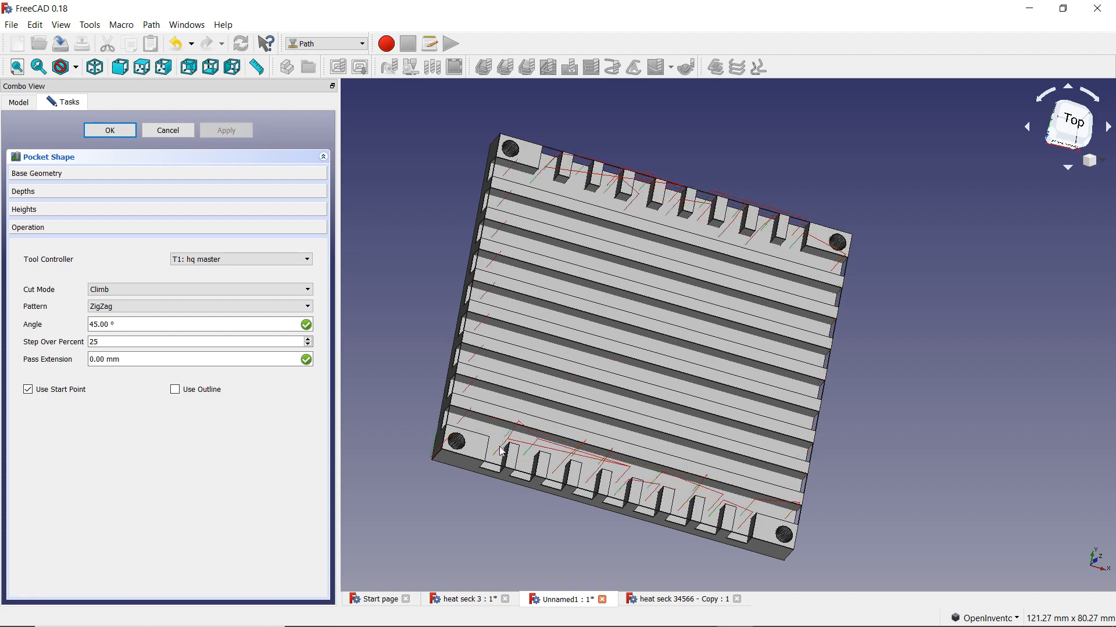
middle_click_drag(711, 403, 722, 372)
middle_click_drag(665, 424, 706, 456)
middle_click_drag(783, 235, 862, 251)
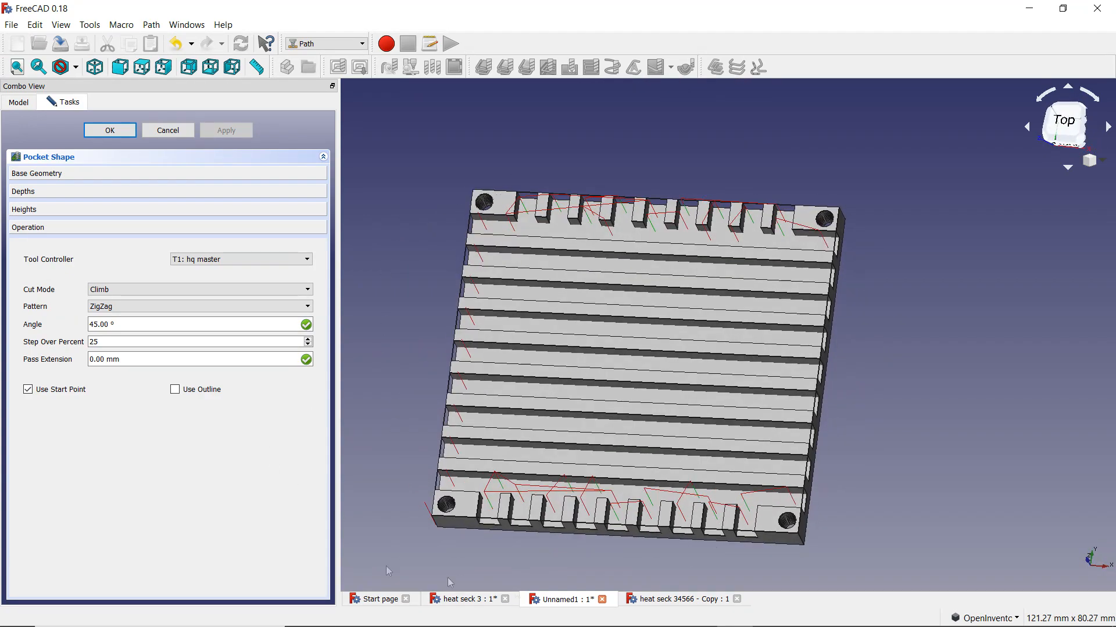
middle_click_drag(666, 549, 452, 364)
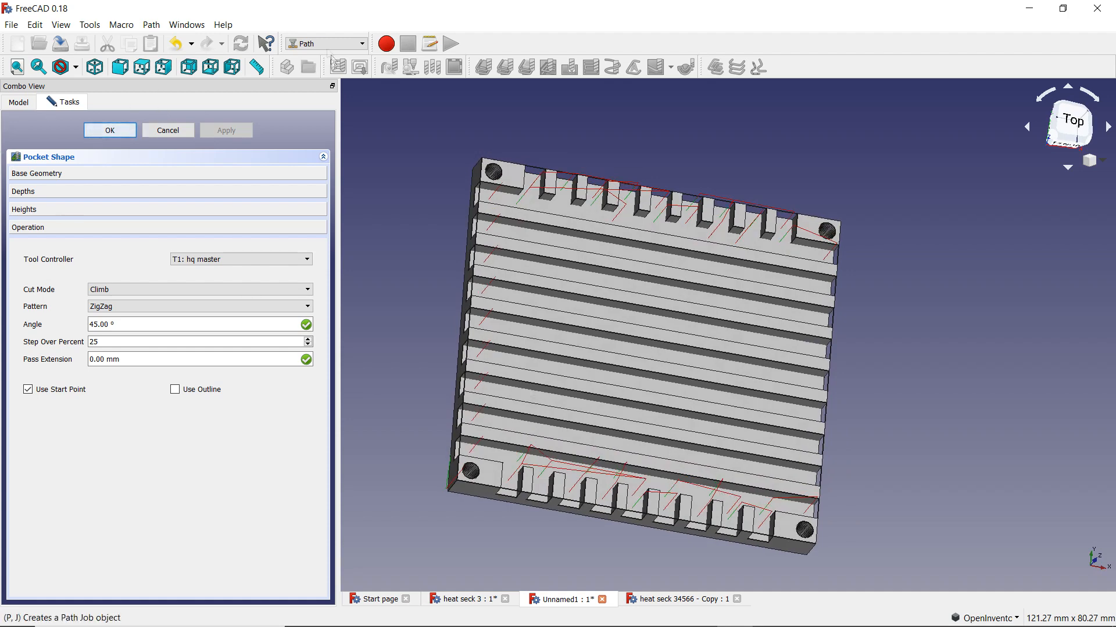
left_click(122, 131)
- Expand the job's Model and Operations groups in the tree to show their contents
middle_click_drag(695, 378, 592, 392)
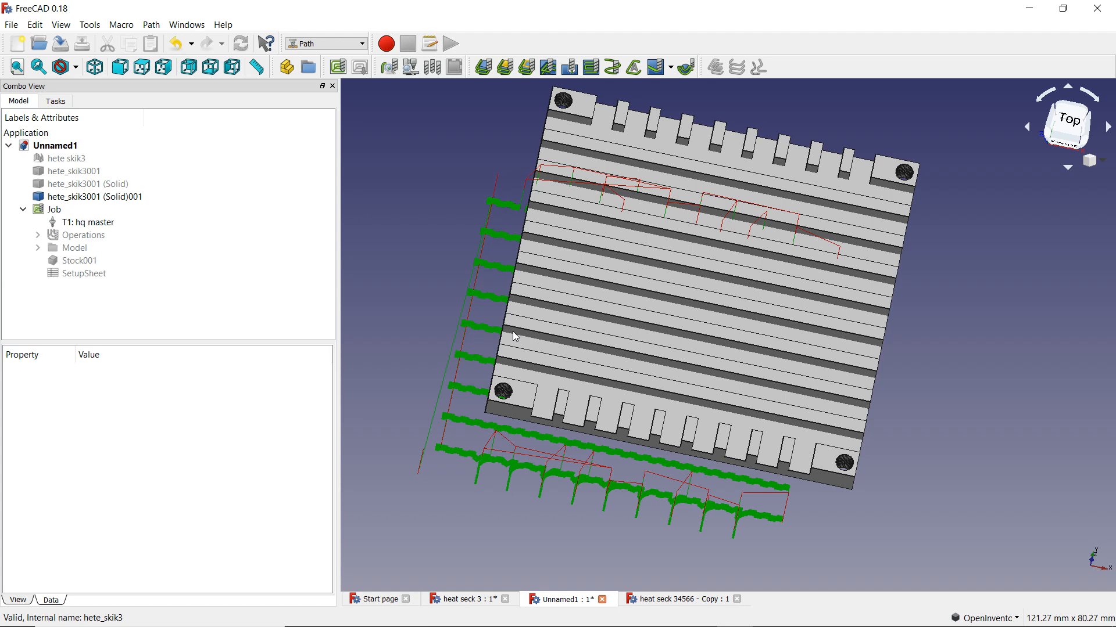
left_click(38, 247)
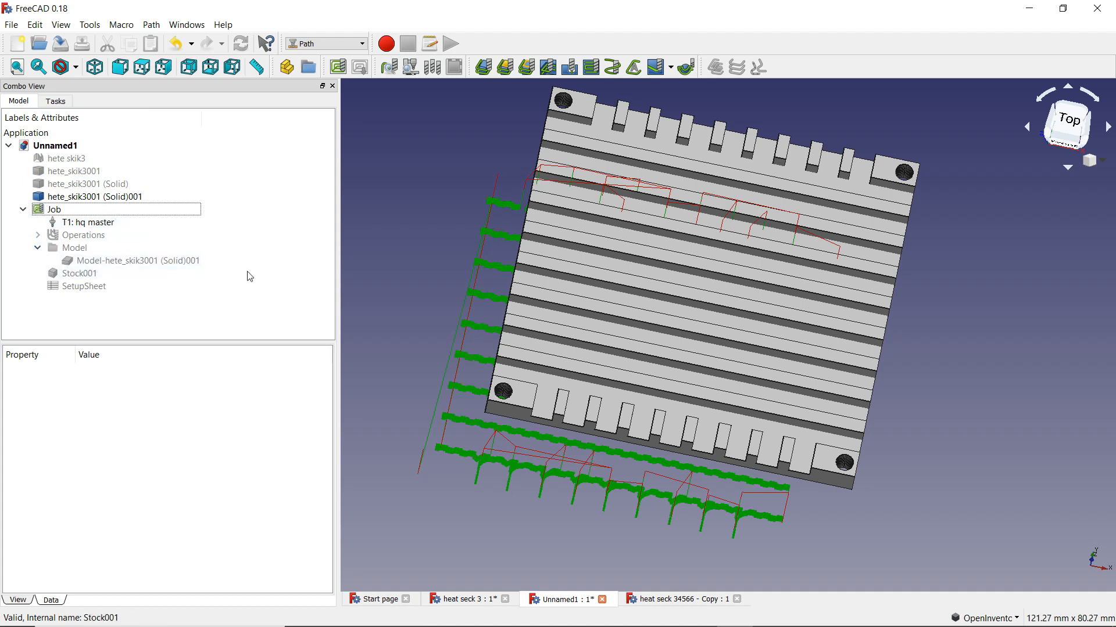
left_click(37, 234)
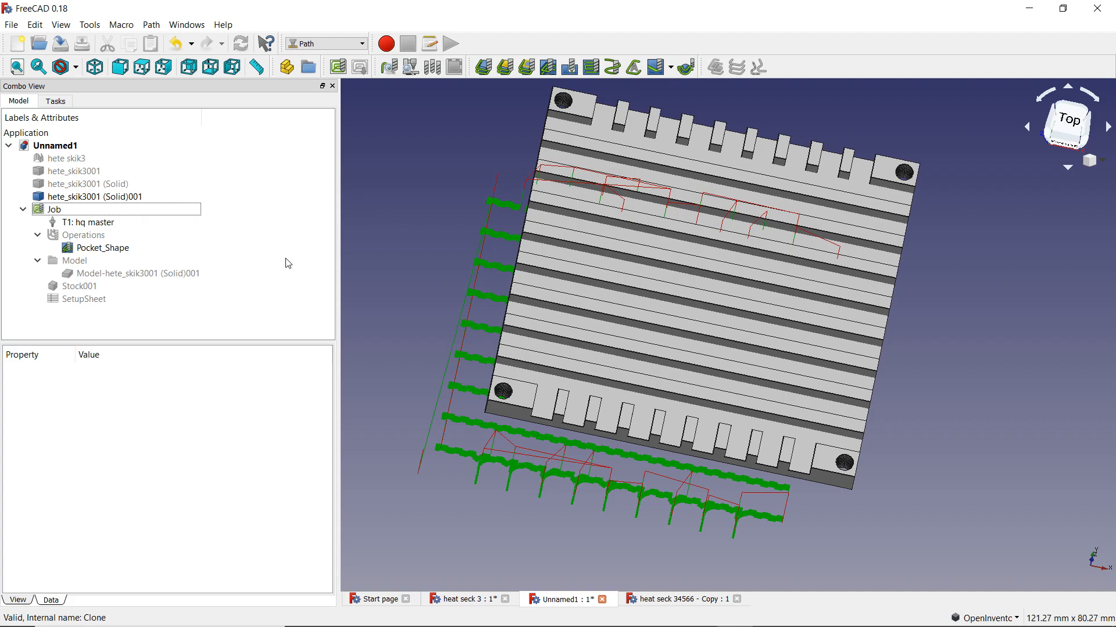
- Examine the position of the pocket toolpath relative to the heat sink's channels and end slots from several angles
middle_click_drag(475, 461, 483, 351)
middle_click_drag(535, 159, 883, 226)
middle_click_drag(1012, 299, 726, 361)
middle_click_drag(561, 216, 776, 332)
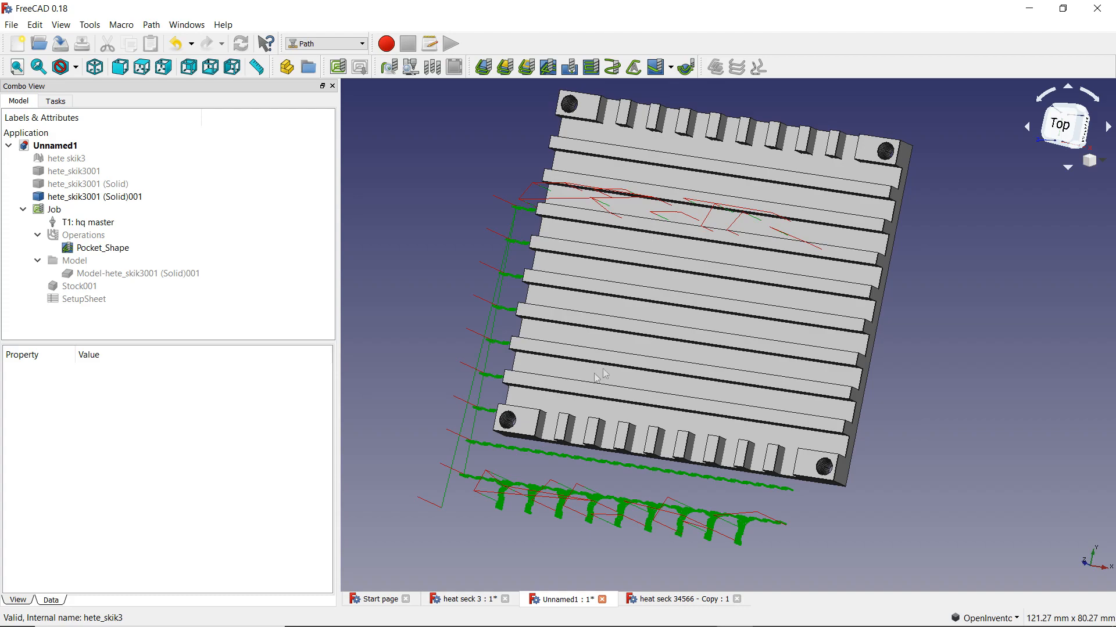
left_click_drag(522, 323, 797, 352)
left_click_drag(687, 364, 654, 330)
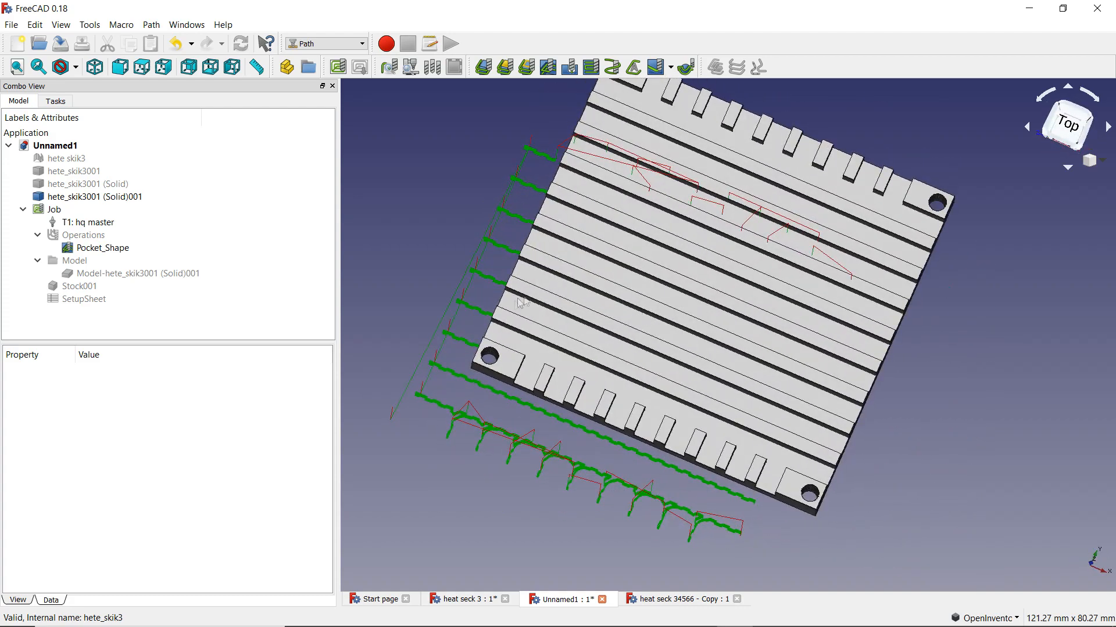
left_click_drag(735, 390, 691, 386)
left_click_drag(794, 344, 796, 312)
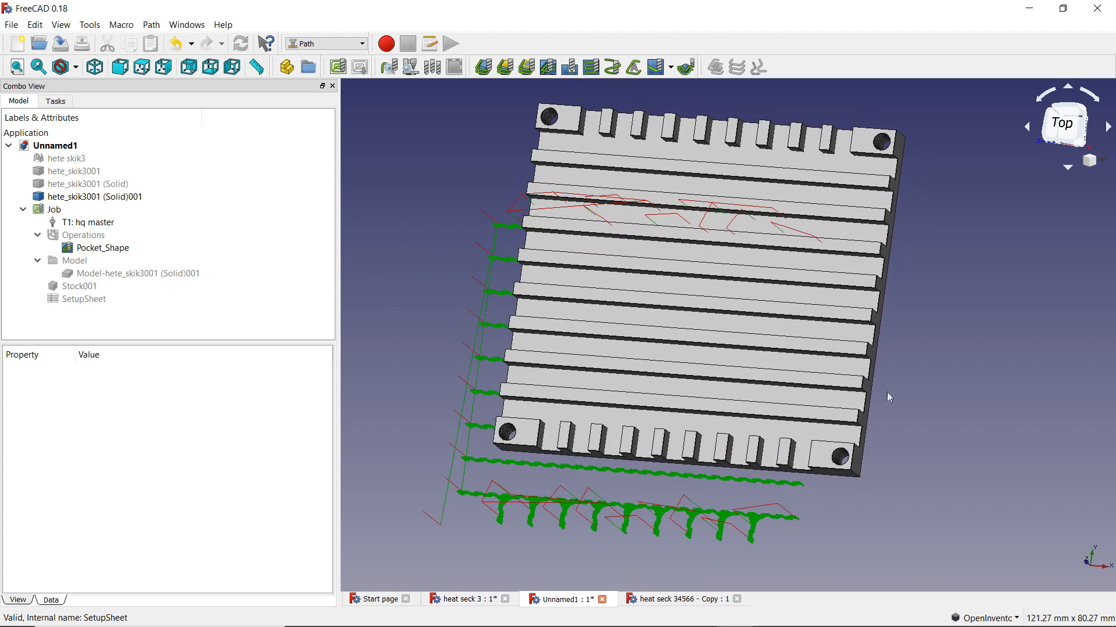
left_click_drag(538, 386, 575, 404)
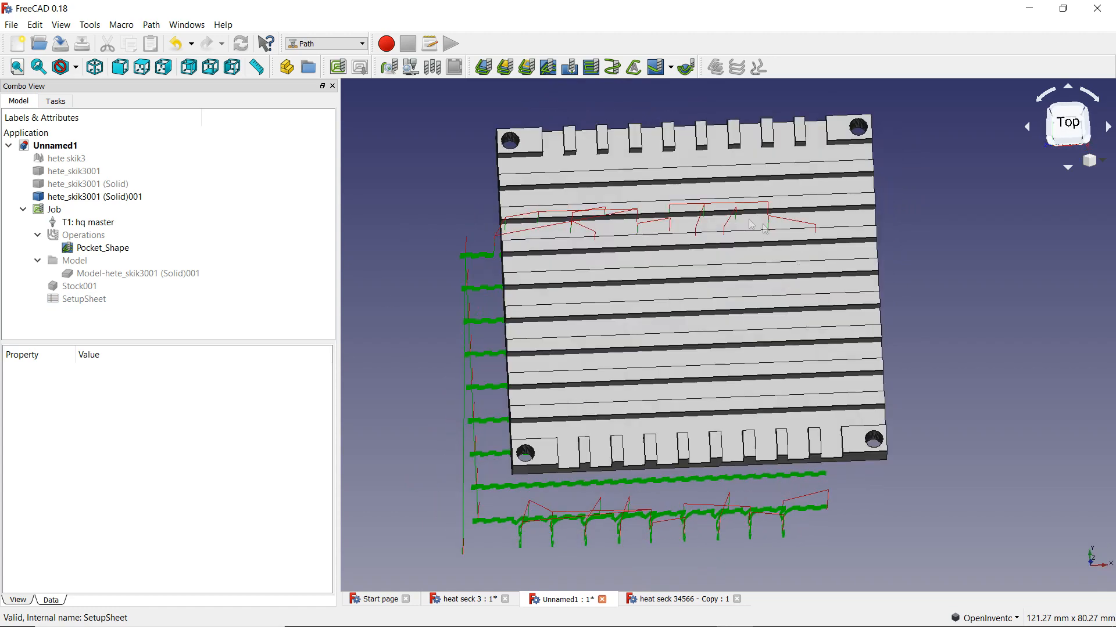
left_click_drag(789, 220, 827, 249)
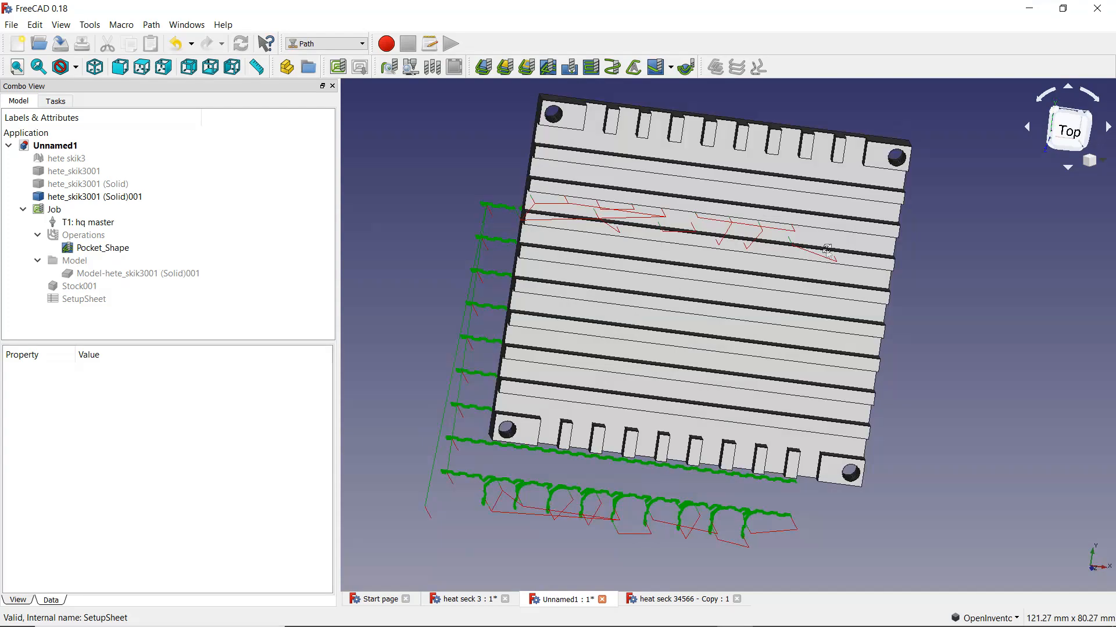
left_click_drag(731, 360, 505, 155)
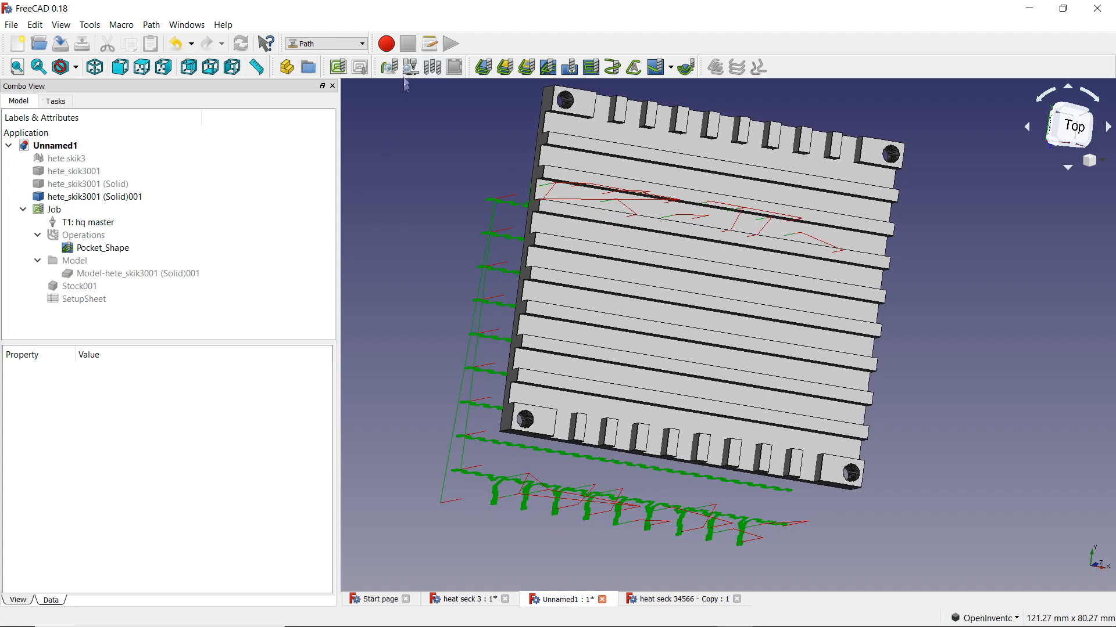
- Simulate the job's Pocket_Shape operation on the stock, adjusting the simulation's accuracy and speed
left_click(54, 209)
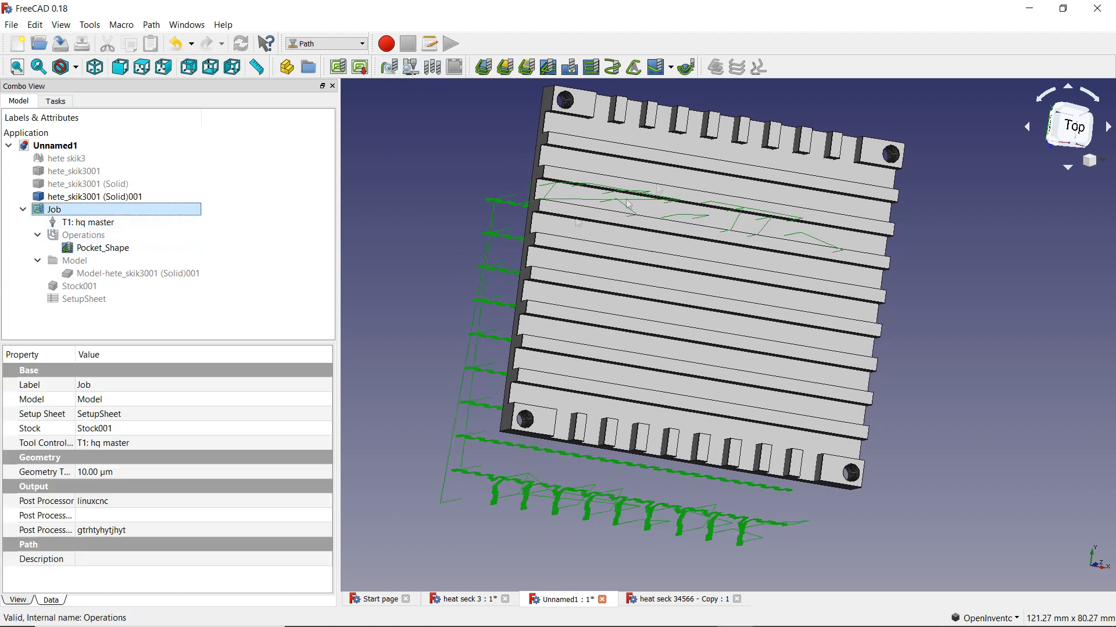
left_click(410, 67)
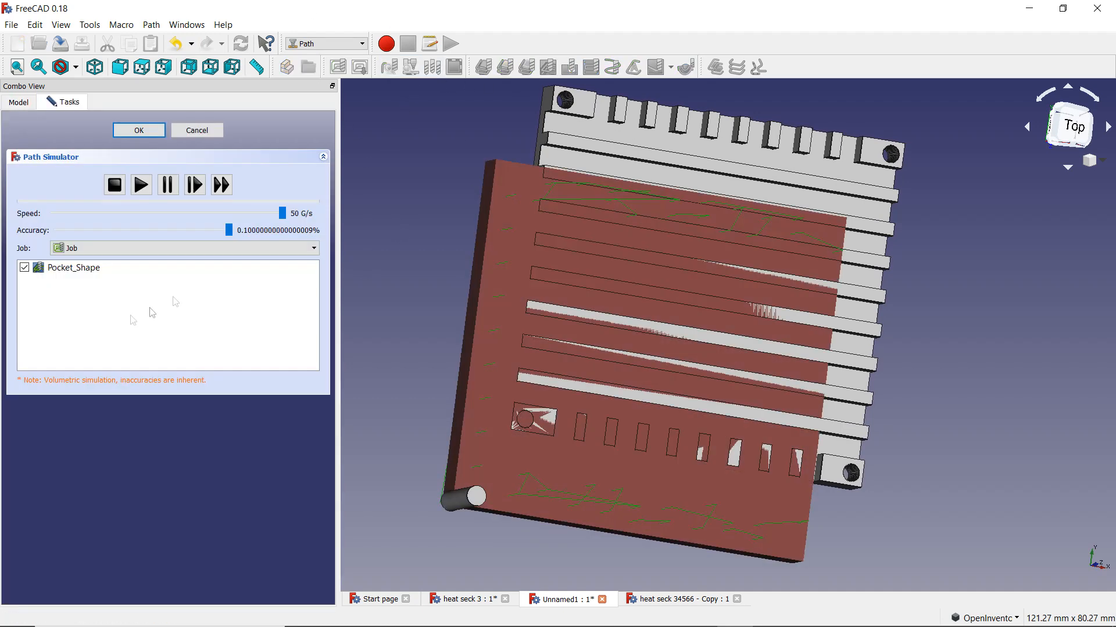
middle_click_drag(749, 362, 866, 320)
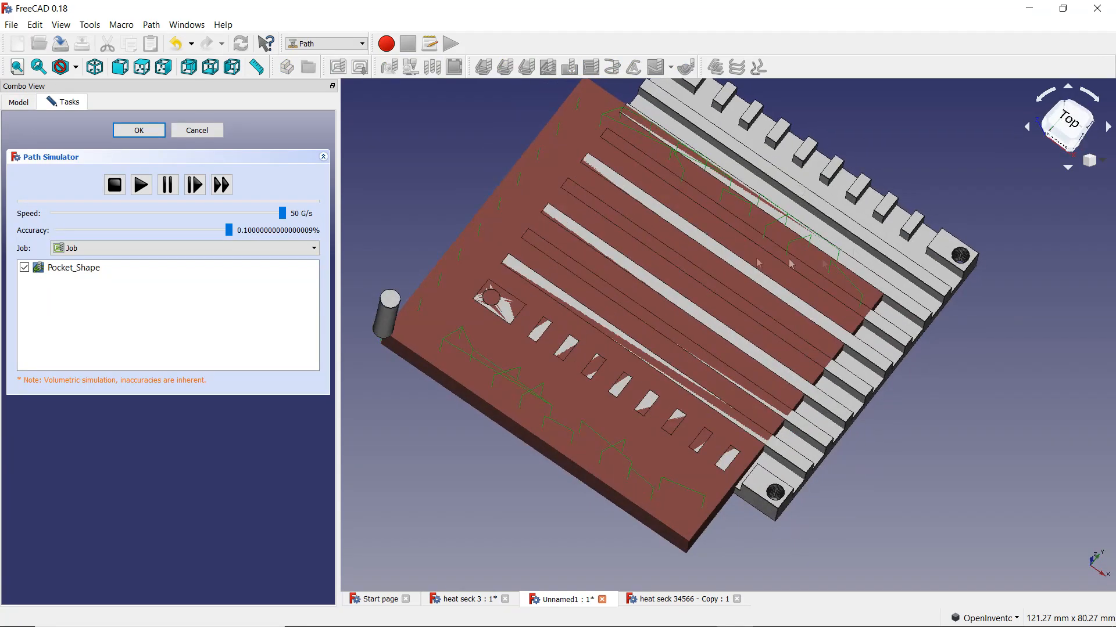
middle_click_drag(457, 249, 543, 169)
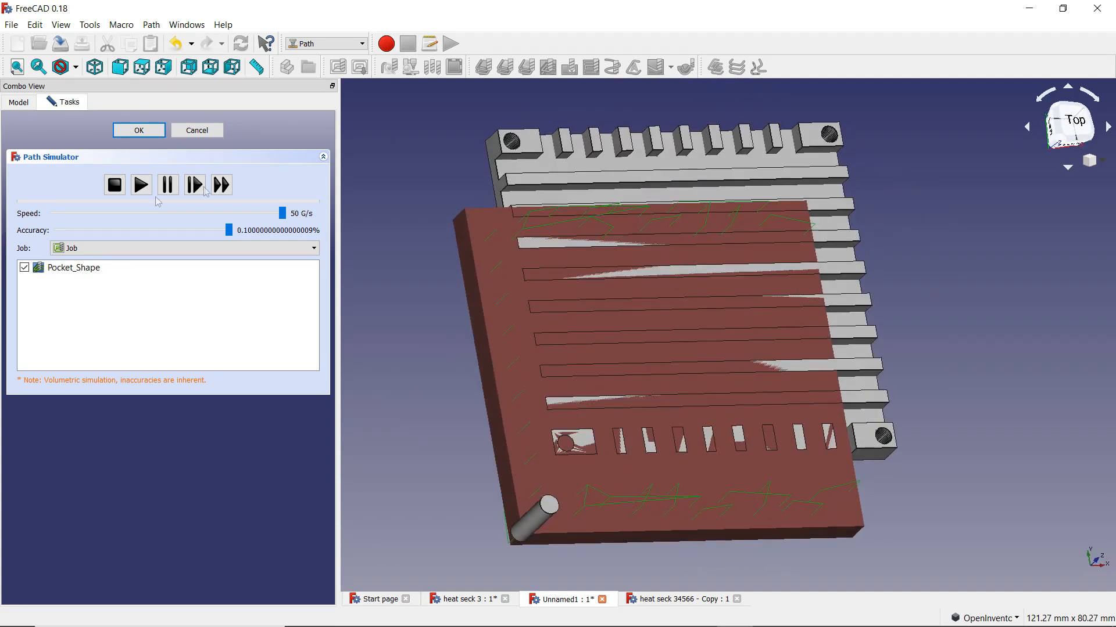
left_click(64, 231)
left_click(69, 215)
left_click(68, 215)
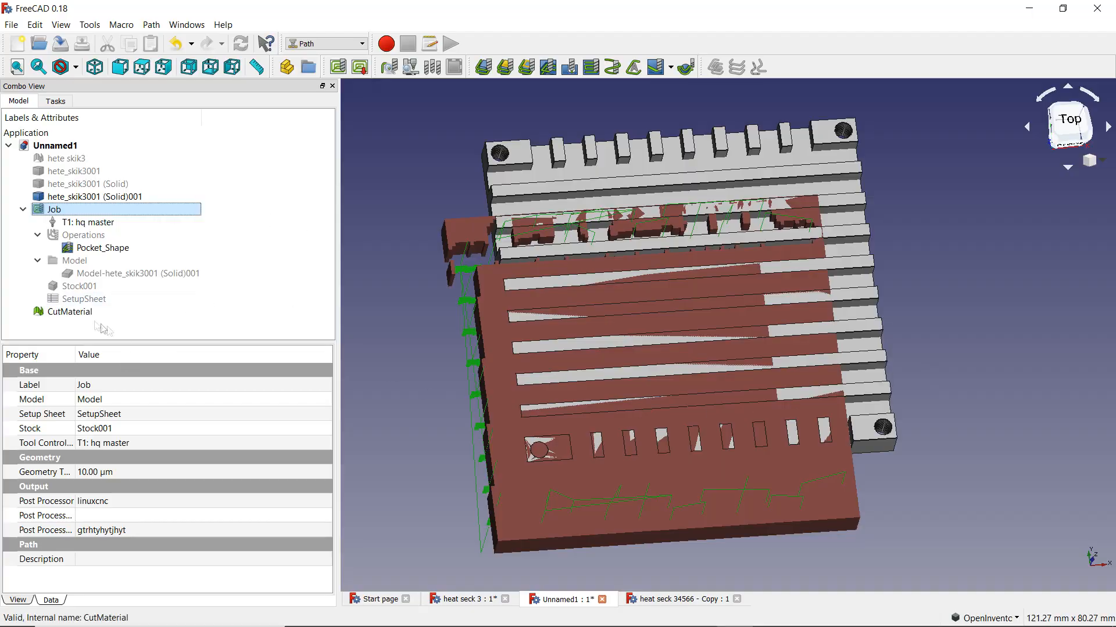
- Delete the CutMaterial object that the path simulation left in the document
left_click(88, 313)
right_click(89, 316)
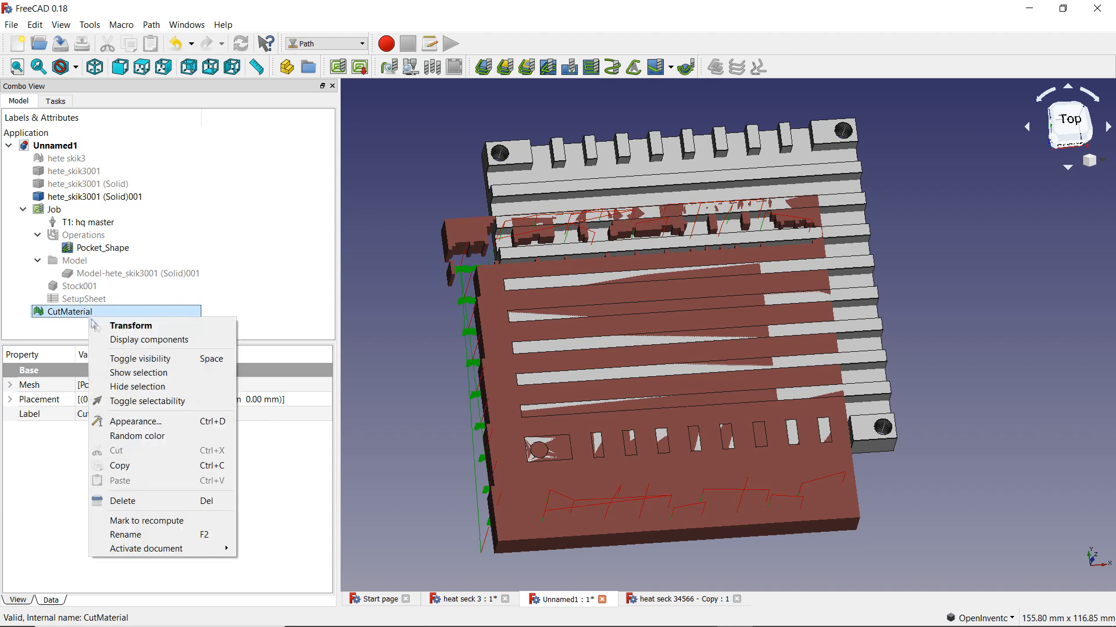
left_click(168, 502)
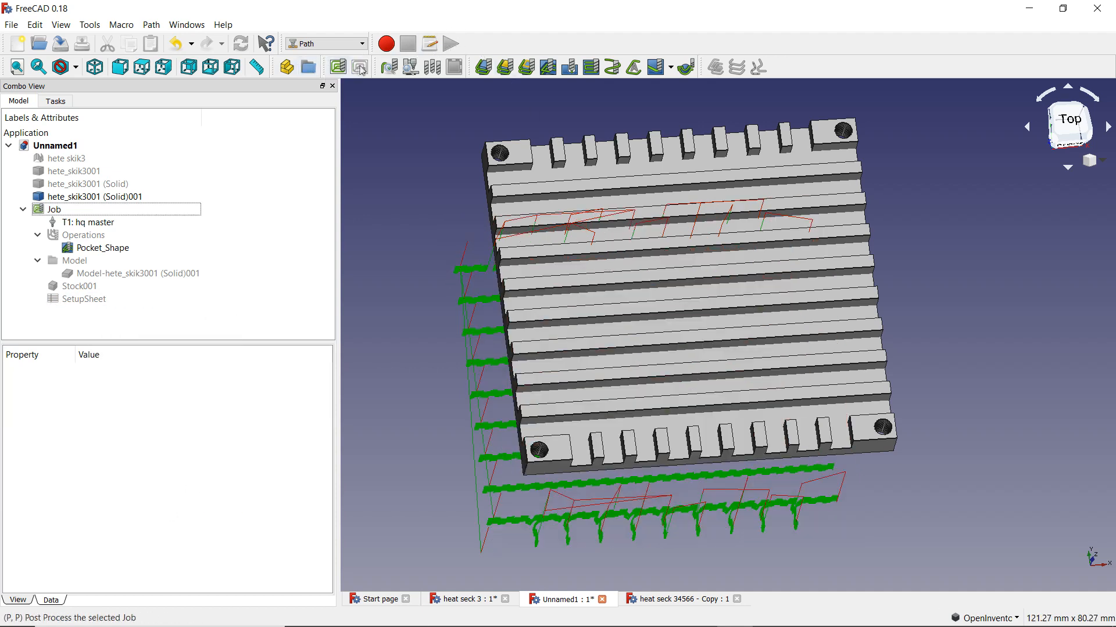
- Post-process the Job and save its G-code output to the Desktop as gtrhtyhytjhyt
left_click(54, 210)
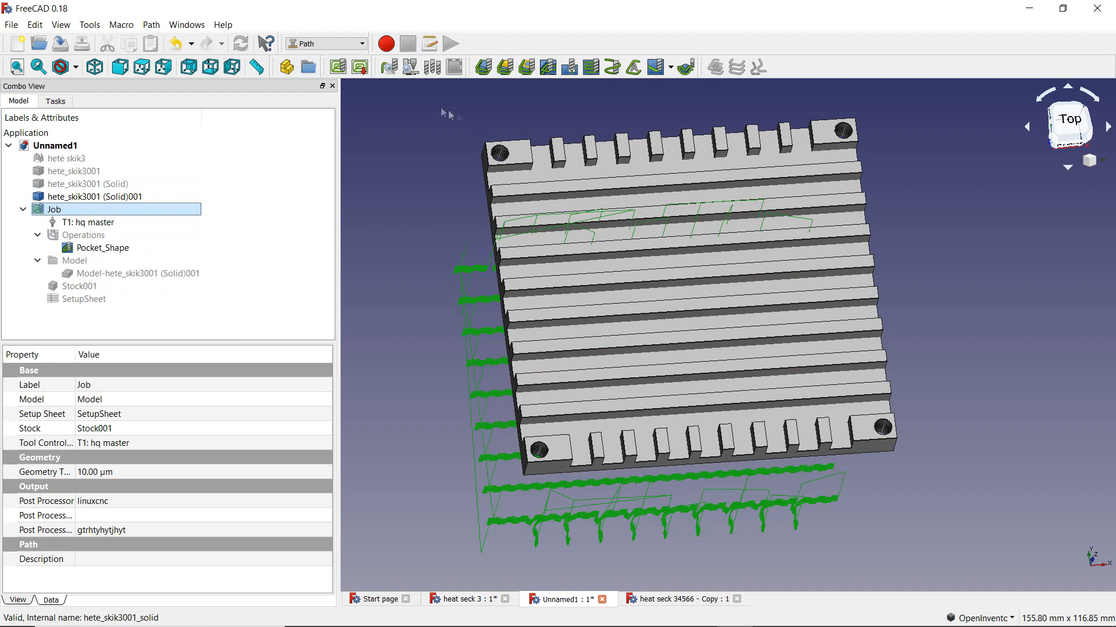
left_click(363, 68)
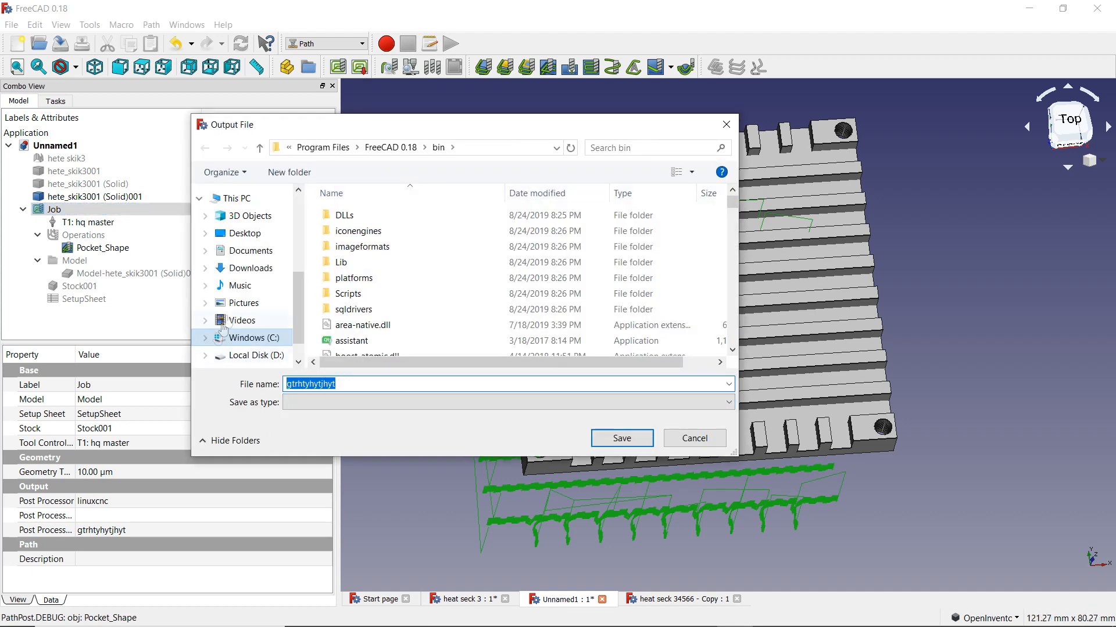
left_click(245, 233)
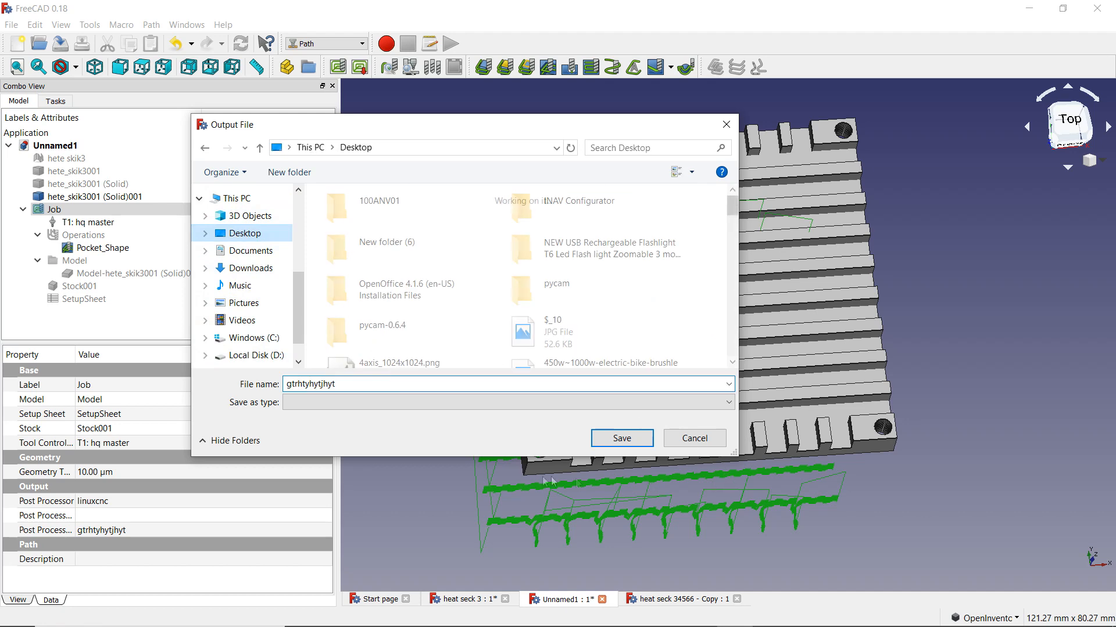
left_click(610, 437)
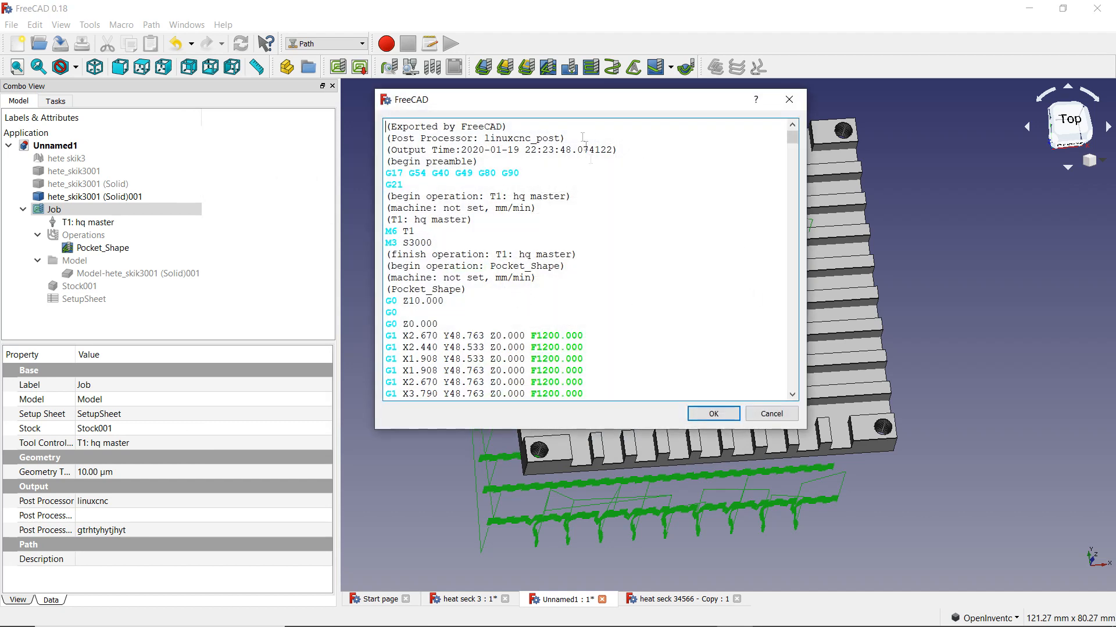
- Read through the generated linuxcnc G-code from the preamble into the pocket moves, and cancel out of its preview
scroll(733, 164, "down", 15)
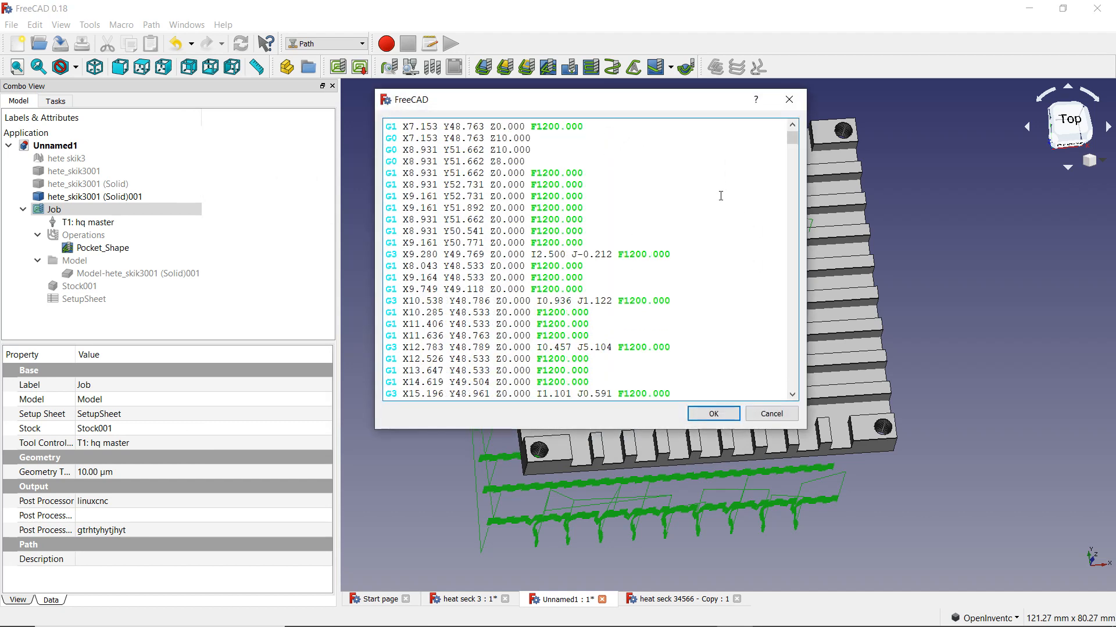
scroll(721, 196, "down", 3)
mouse_move(793, 142)
left_mouse_down()
mouse_move(823, 414)
mouse_move(804, 133)
left_mouse_up()
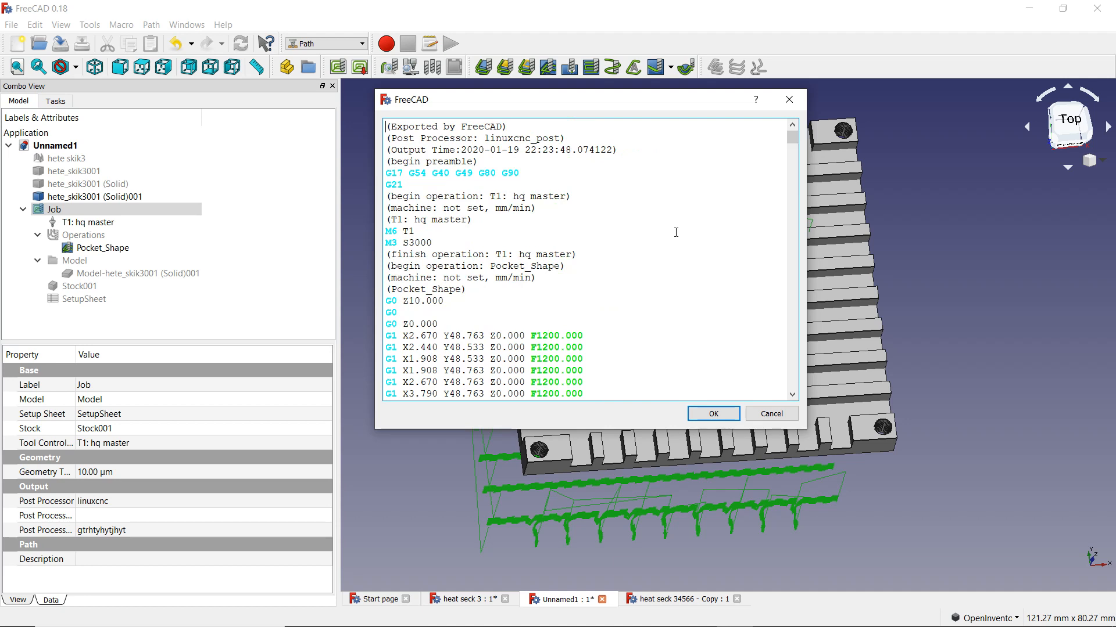
left_click(772, 415)
middle_click_drag(605, 331, 516, 304)
middle_click_drag(640, 240, 658, 273)
middle_click_drag(560, 131, 814, 335)
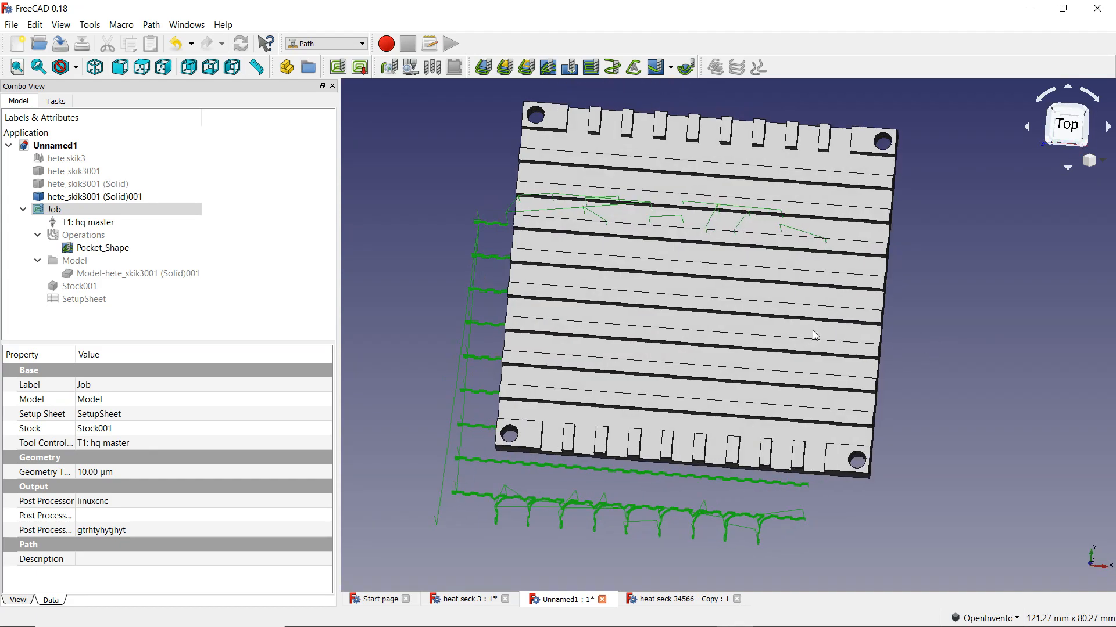